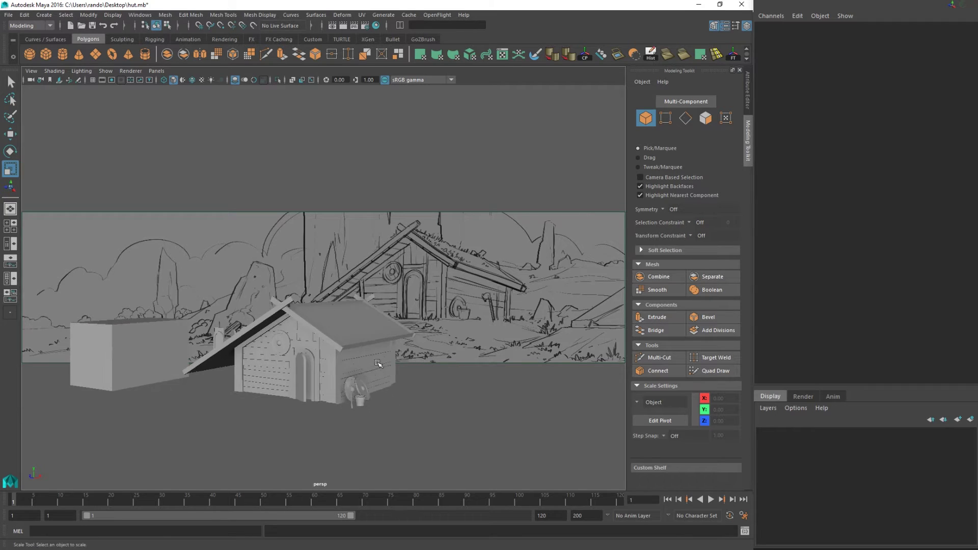
Delete the large box beside the hut and select the loose door pieces behind it.
click(133, 343)
key(Delete)
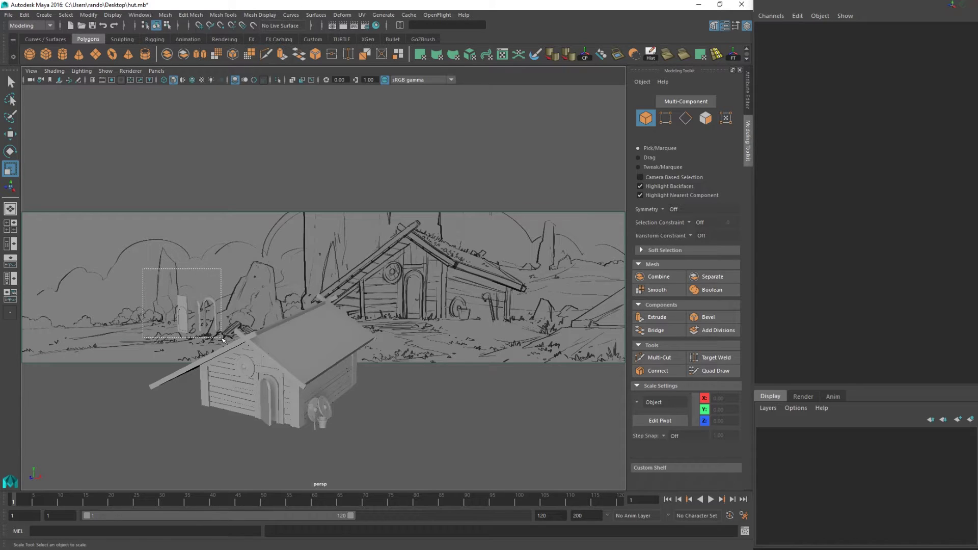
drag(222, 339, 305, 338)
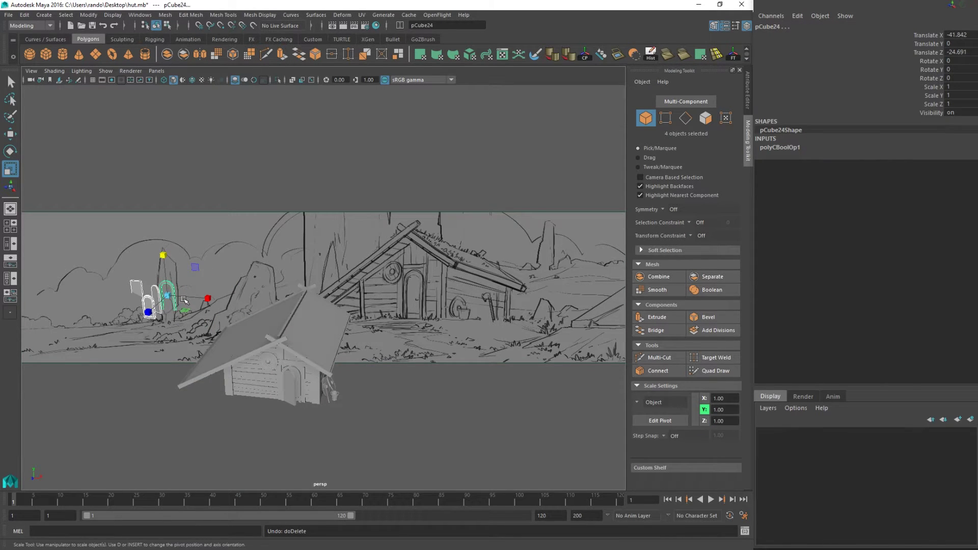
Move the loose arched door in front of the hut's doorway, to about X -1.19, Z 12.86.
click(153, 303)
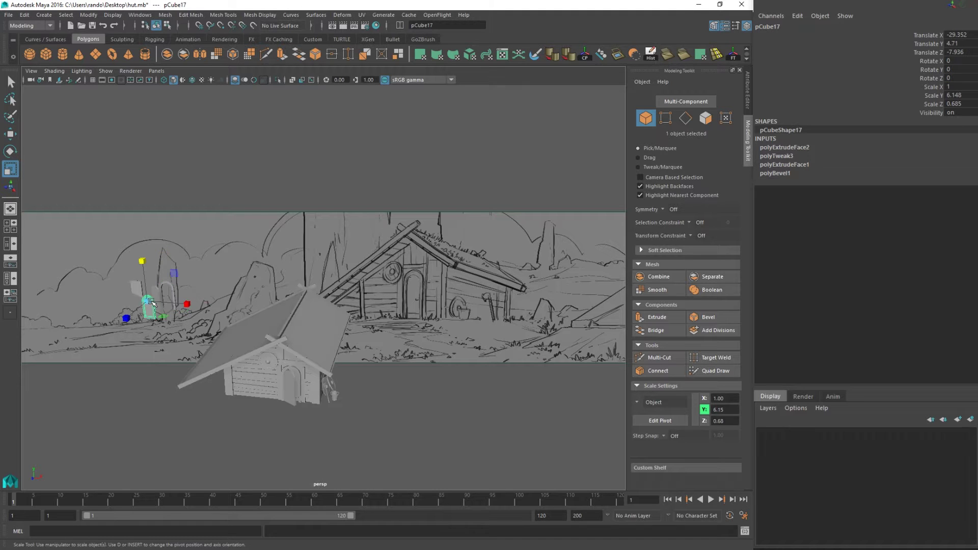
key(f)
scroll(366, 301, down, 6)
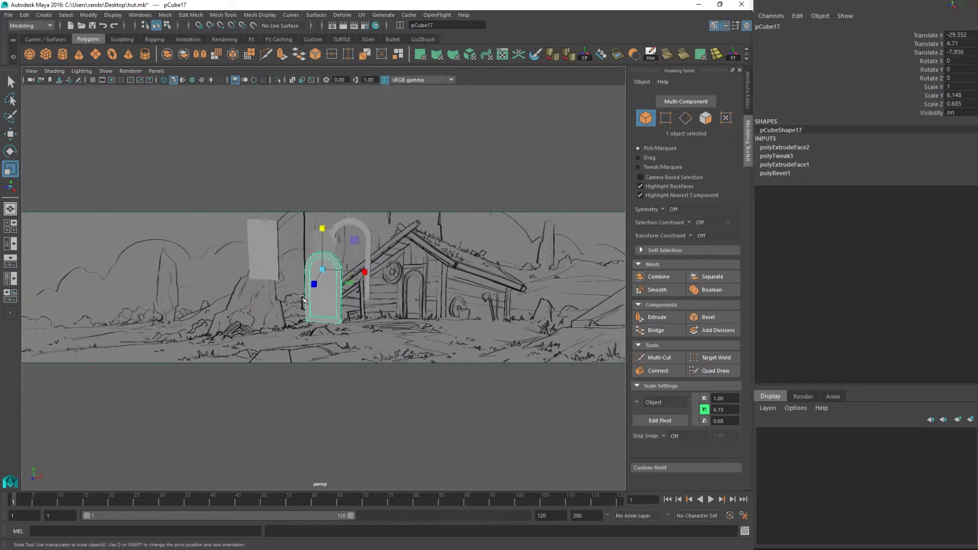
mouse_move(366, 300)
alt+mouse_down()
mouse_move(245, 300)
mouse_move(283, 298)
mouse_move(496, 409)
alt+mouse_up()
key(f)
scroll(524, 401, down, 3)
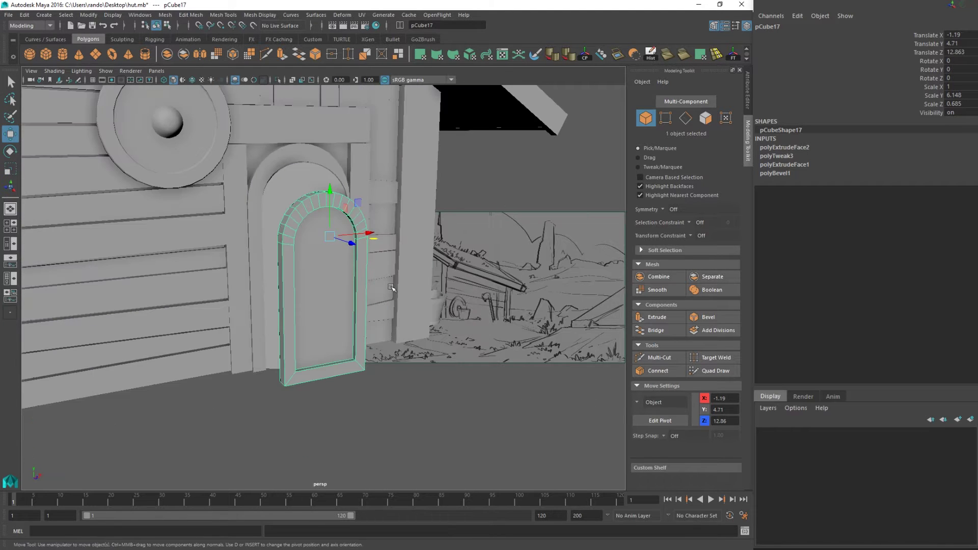
Rotate the arched door -45° about Y and shift it closer to the doorway, to about Z 12.28.
key(e)
drag(334, 245, 315, 209)
key(w)
right_drag(309, 189, 321, 183)
click(350, 229)
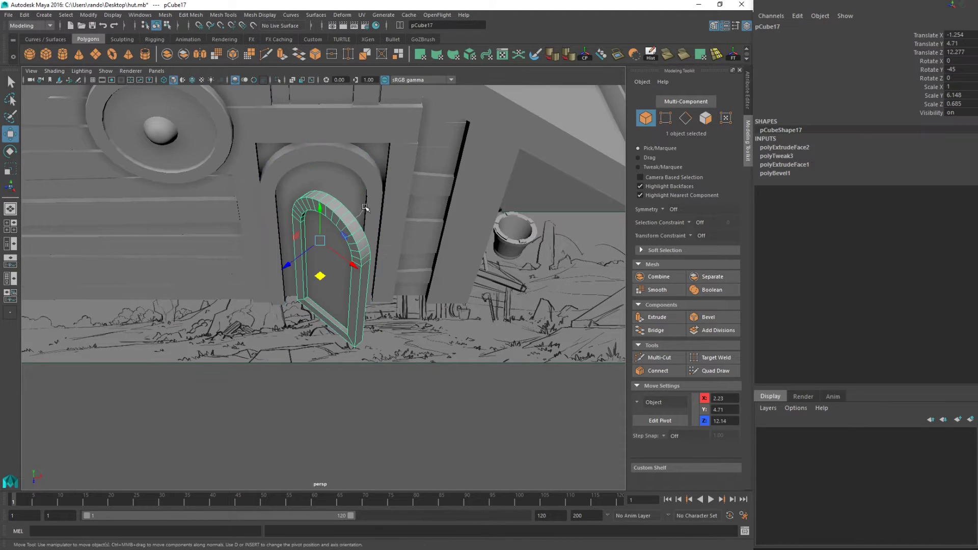
Shift the door's inset panel face along its normal and return to object selection.
right_drag(365, 208, 387, 210)
click(323, 283)
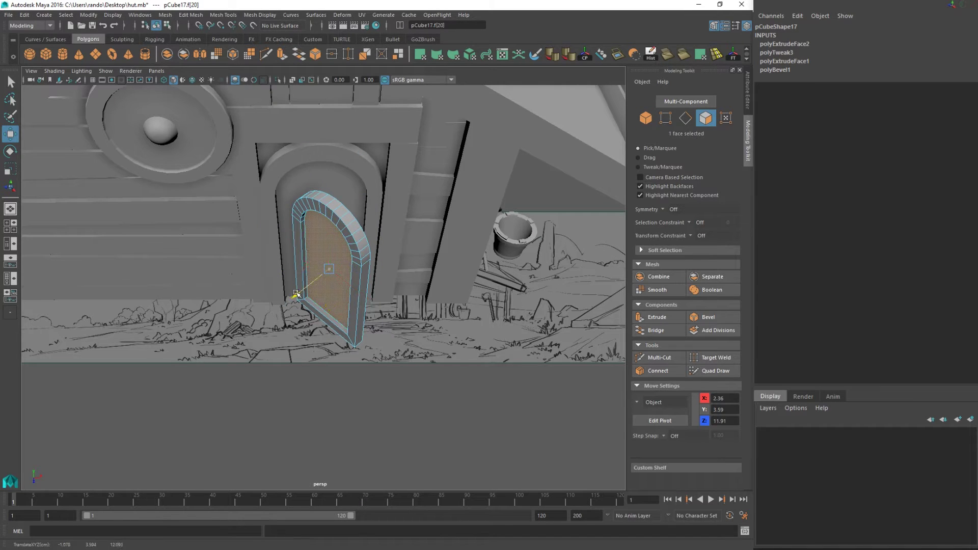
right_drag(294, 295, 349, 219)
Move the door into the doorway opening and raise it to about Y 5.18.
click(318, 275)
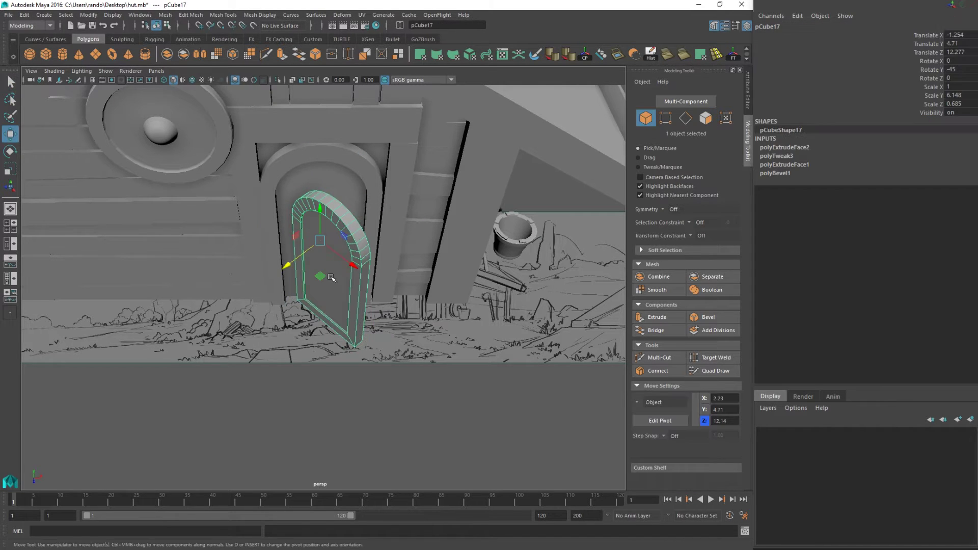
drag(317, 275, 326, 217)
drag(303, 186, 304, 167)
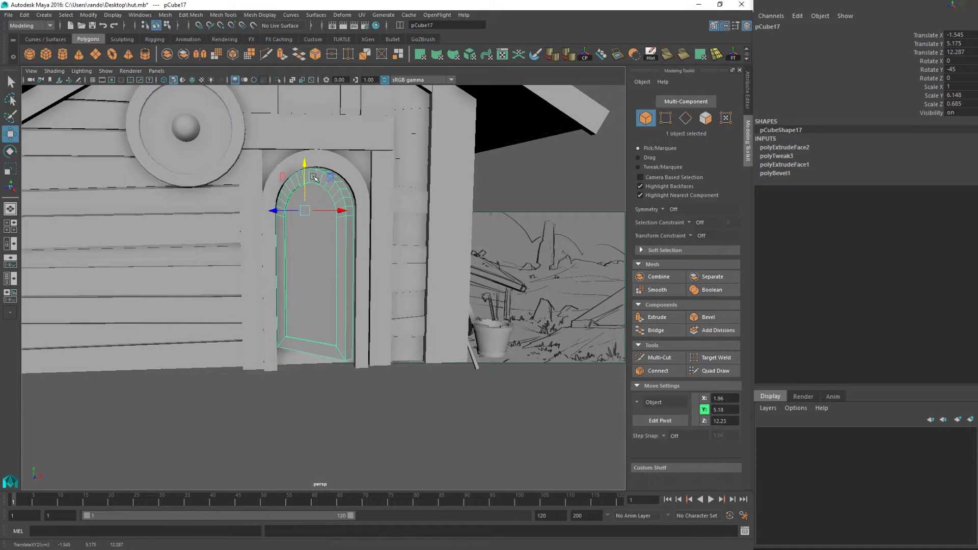
Rotate the door back to 0° about Y and align it with the arch at about X -1.19, Y 5.22.
key(e)
drag(327, 209, 300, 210)
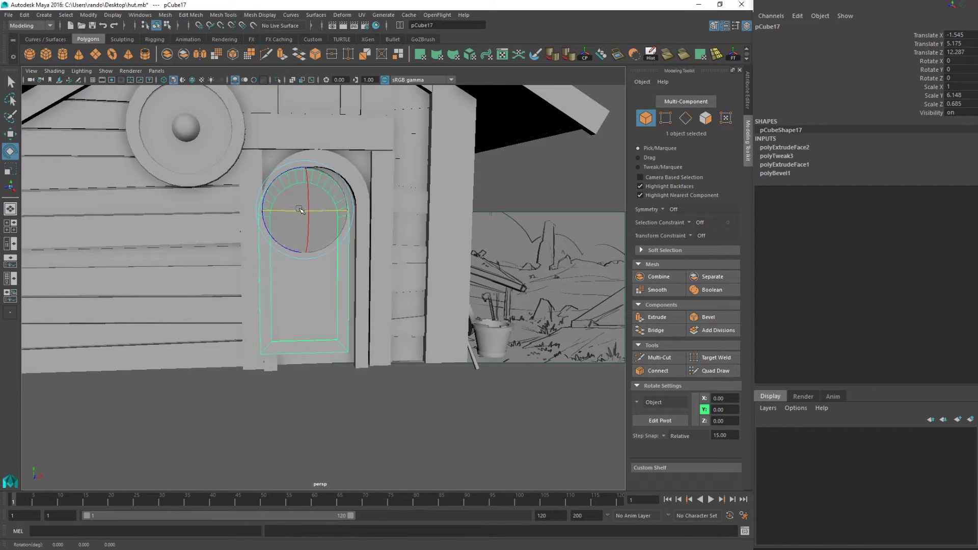
key(w)
drag(333, 179, 354, 182)
Extend the door down to the base of the doorway by lowering its bottom vertices.
alt+drag(356, 186, 331, 207)
alt+drag(331, 206, 233, 199)
right_drag(315, 270, 262, 264)
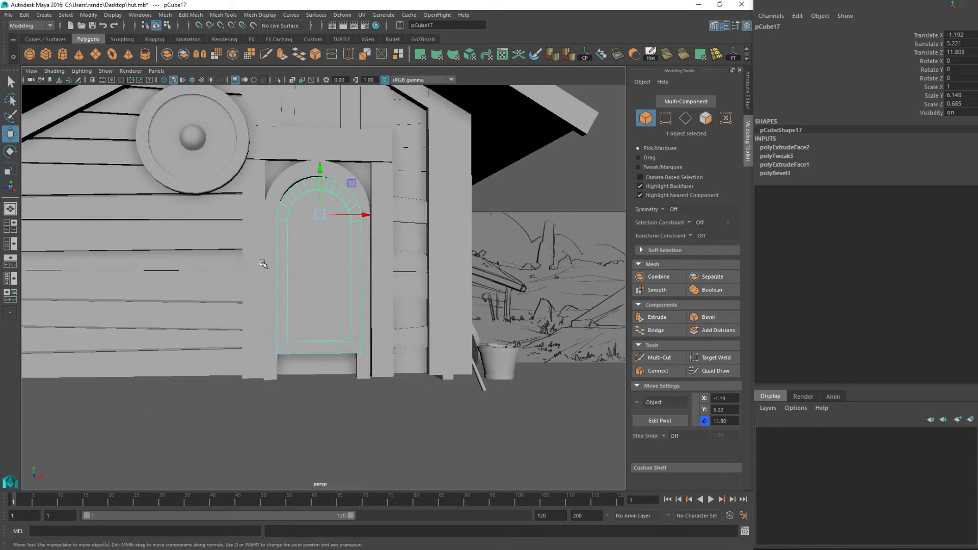
drag(262, 264, 452, 444)
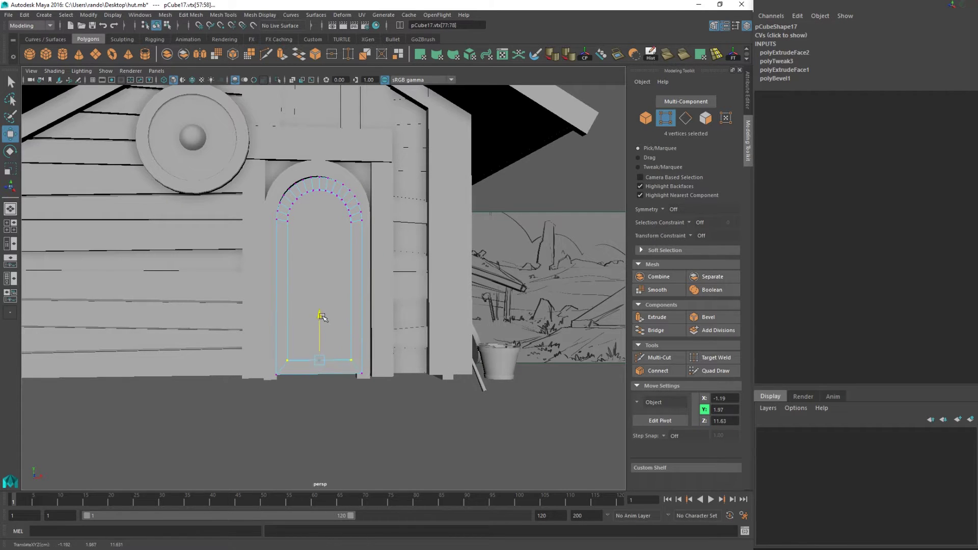
key(q)
right_drag(332, 239, 350, 225)
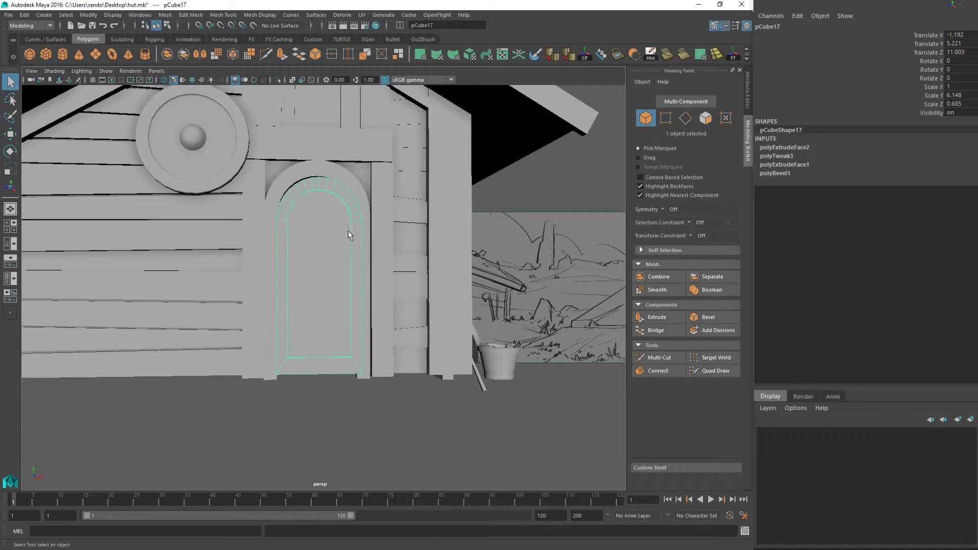
Rotate the door 45° about Y and place it ajar in the doorway at about X -0.91, Z 12.30.
key(e)
alt+drag(336, 234, 325, 292)
drag(341, 214, 382, 213)
key(w)
alt+drag(448, 219, 363, 224)
alt+right_drag(362, 224, 152, 284)
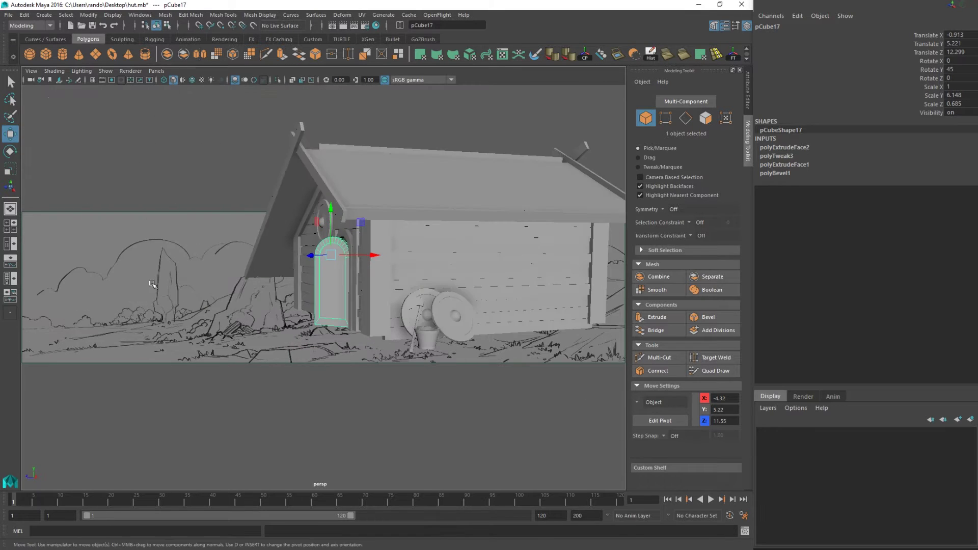
alt+drag(152, 285, 291, 279)
click(256, 382)
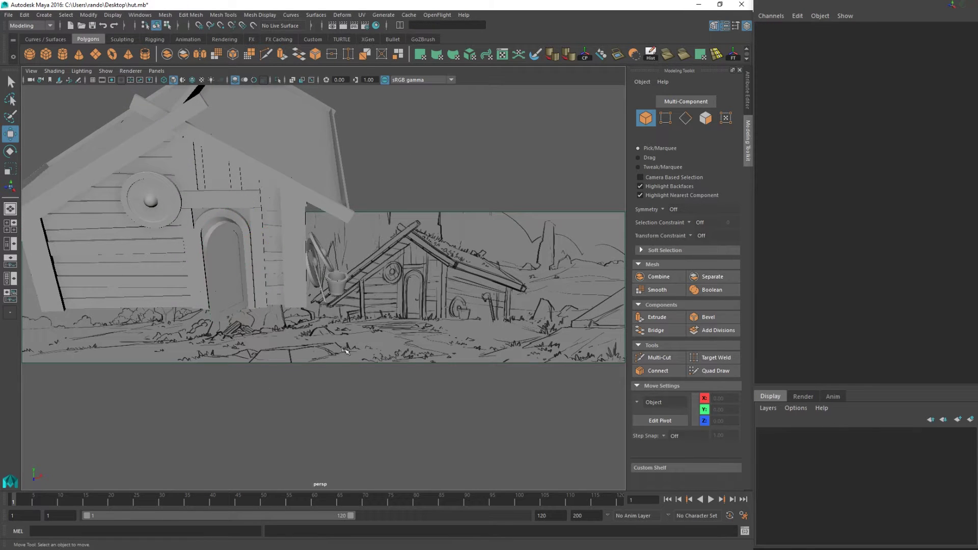
alt+right_drag(346, 350, 317, 275)
alt+middle_drag(317, 275, 446, 343)
alt+drag(445, 343, 405, 308)
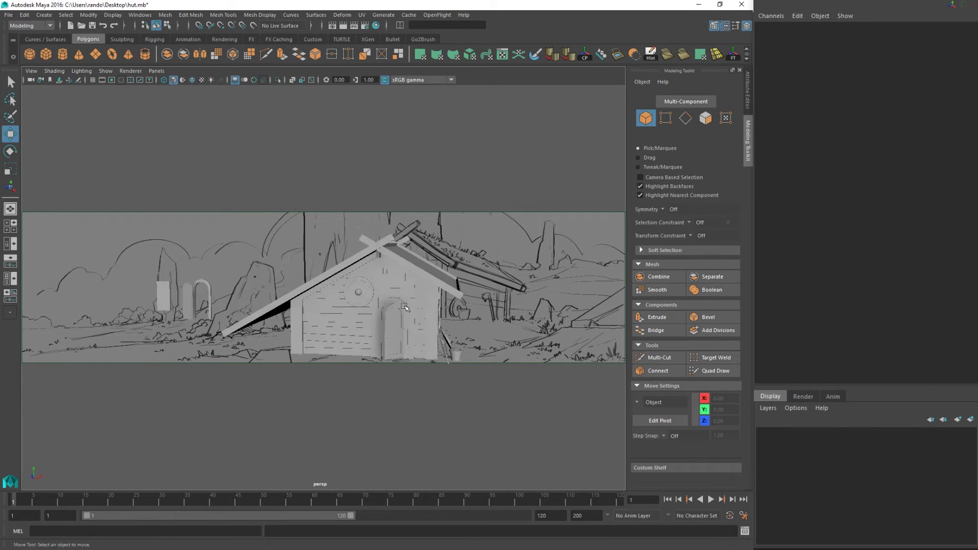
alt+middle_drag(405, 308, 216, 318)
alt+drag(349, 327, 197, 353)
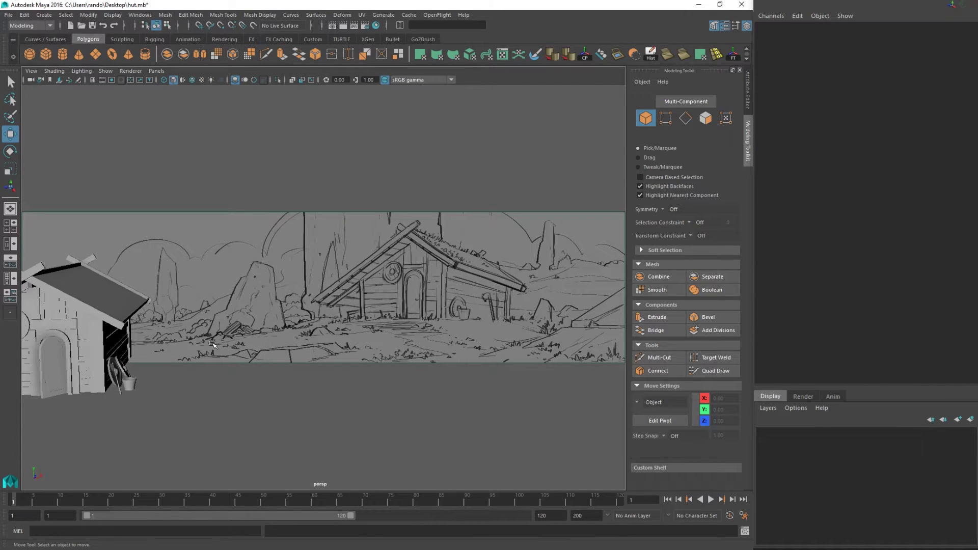
alt+drag(340, 324, 180, 359)
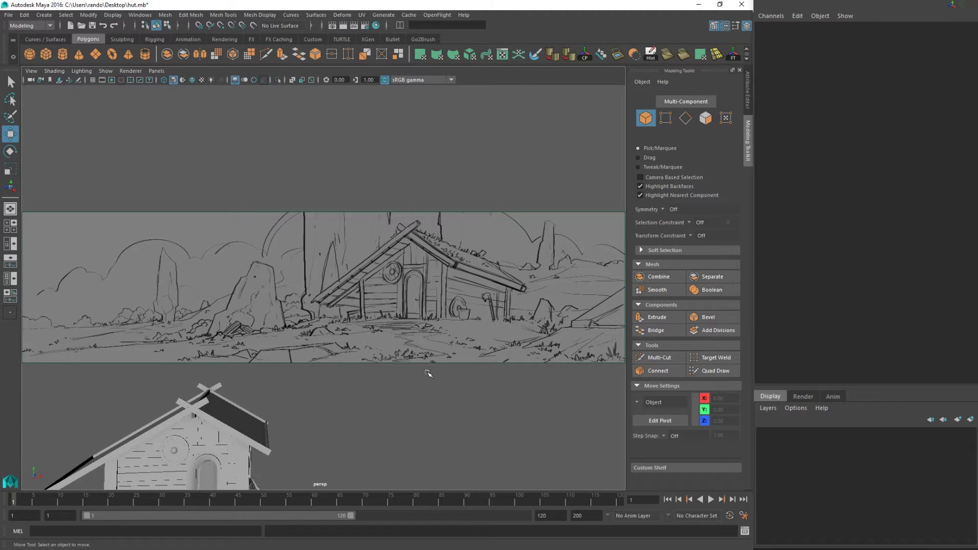
Create a polygon plane at the origin as the ground and scale it uniformly to about 39.3.
mouse_move(428, 373)
alt+mouse_down()
mouse_move(418, 303)
mouse_move(383, 310)
alt+mouse_up()
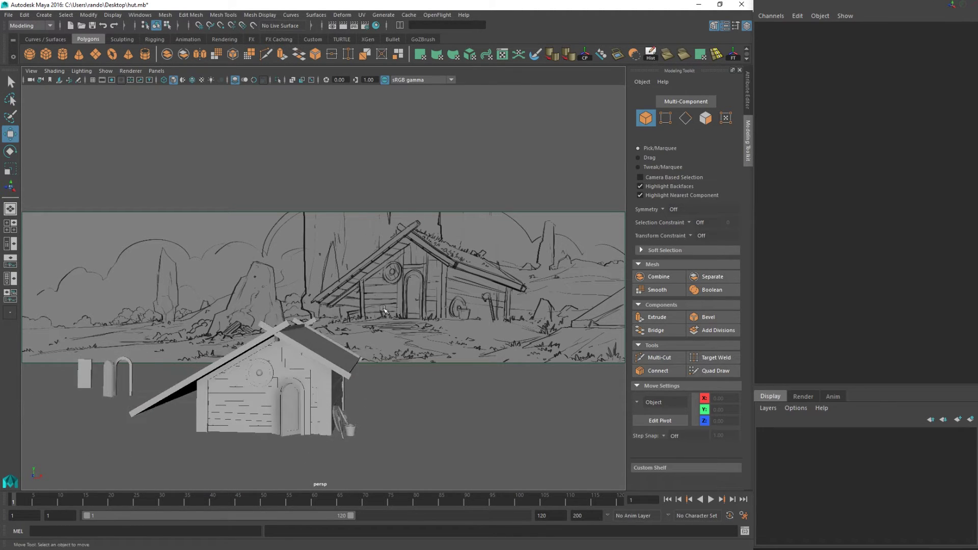
click(100, 58)
alt+drag(345, 333, 318, 308)
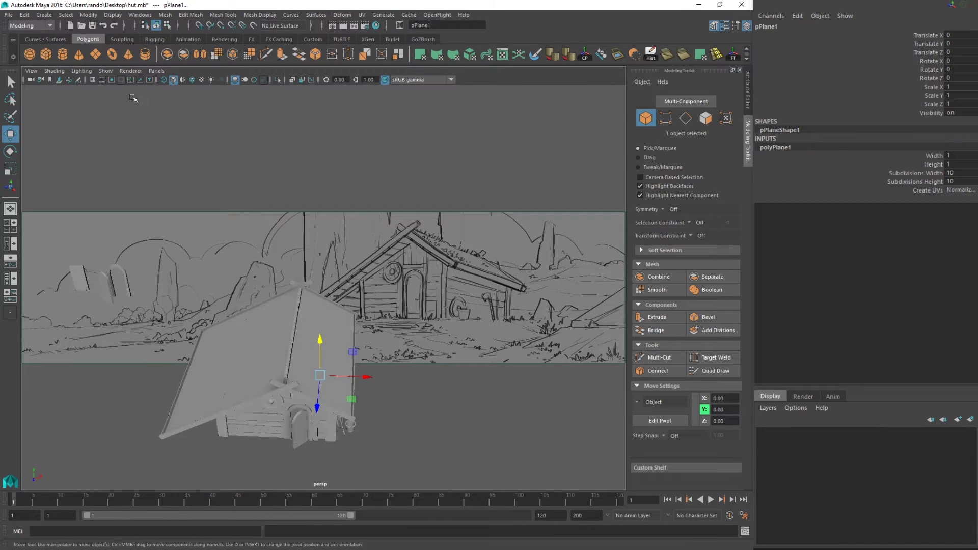
drag(341, 376, 482, 346)
scroll(365, 342, up, 4)
scroll(365, 342, down, 2)
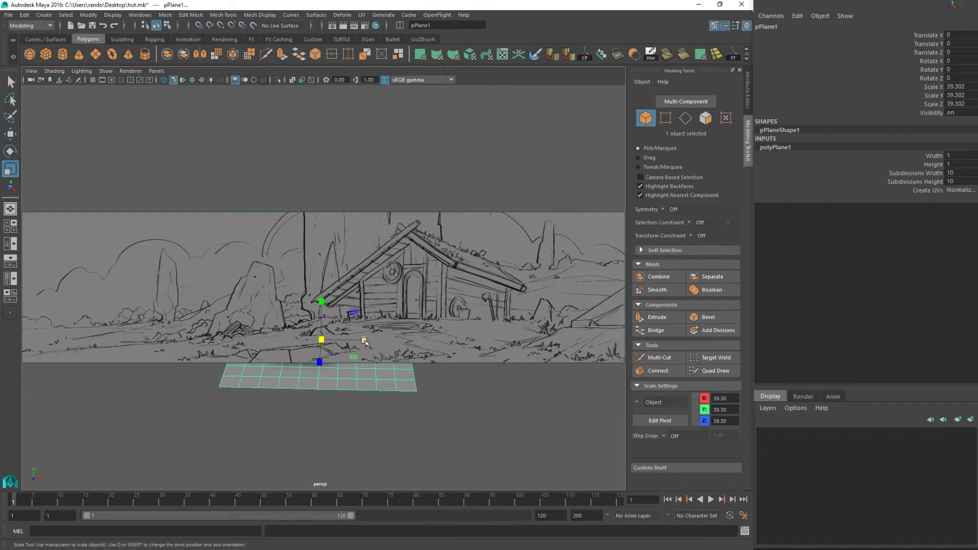
Check the ground plane's size beneath the hut against the reference sketch.
scroll(365, 342, up, 2)
scroll(366, 343, down, 3)
scroll(365, 342, up, 1)
scroll(364, 341, up, 2)
scroll(365, 341, down, 4)
alt+middle_drag(365, 342, 389, 185)
mouse_move(389, 186)
alt+mouse_down()
mouse_move(367, 390)
mouse_move(387, 260)
mouse_move(402, 256)
alt+mouse_up()
Select the reference image plane and examine it in the four-view layout and the perspective view.
click(383, 213)
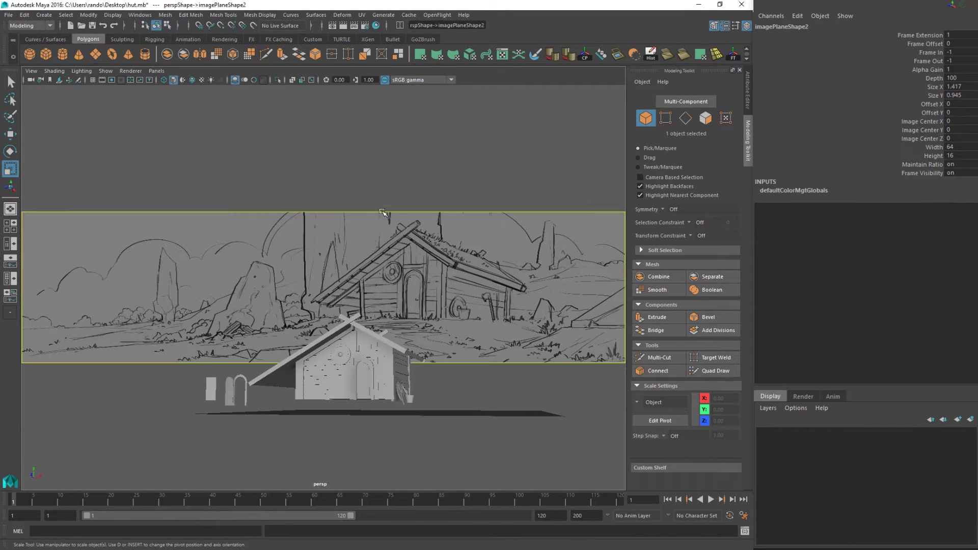
key(space)
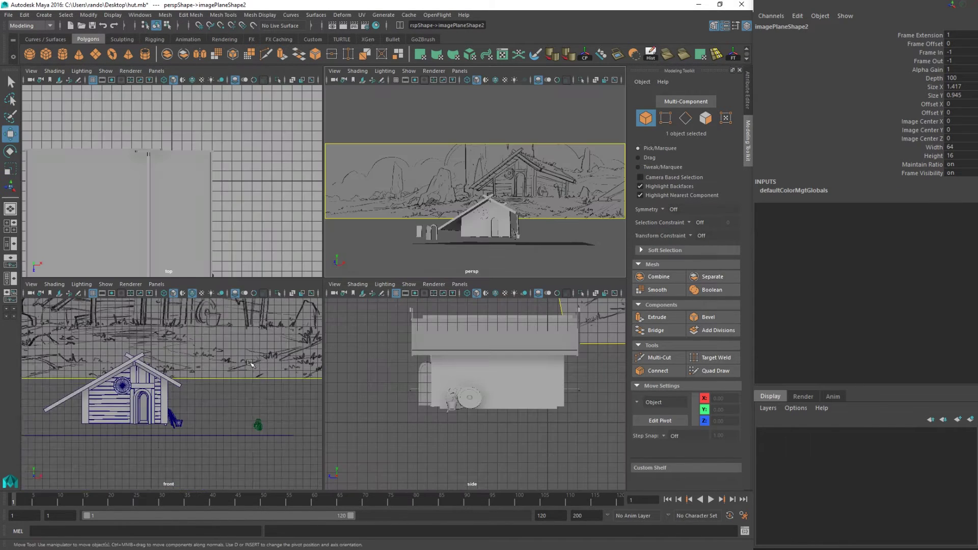
scroll(503, 207, down, 5)
scroll(490, 211, up, 3)
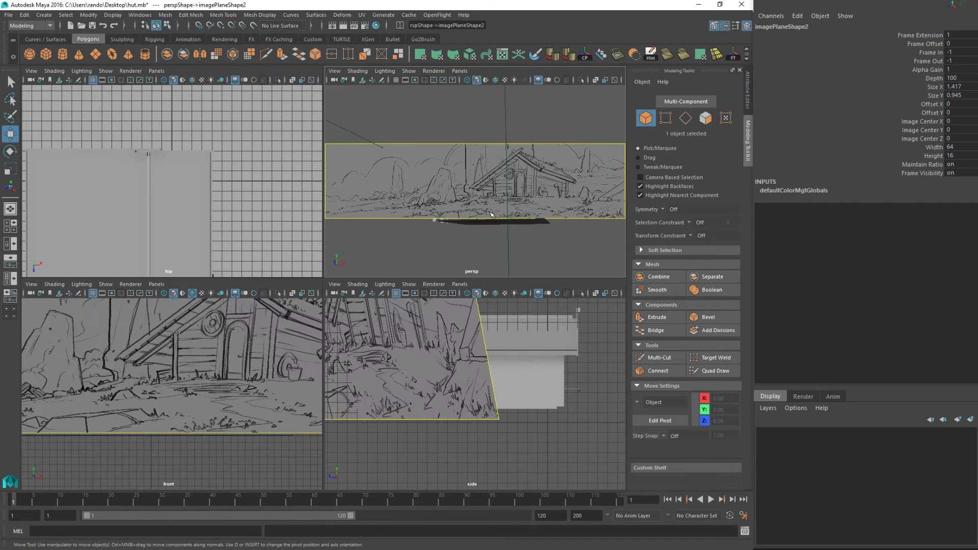
alt+drag(256, 353, 234, 378)
key(space)
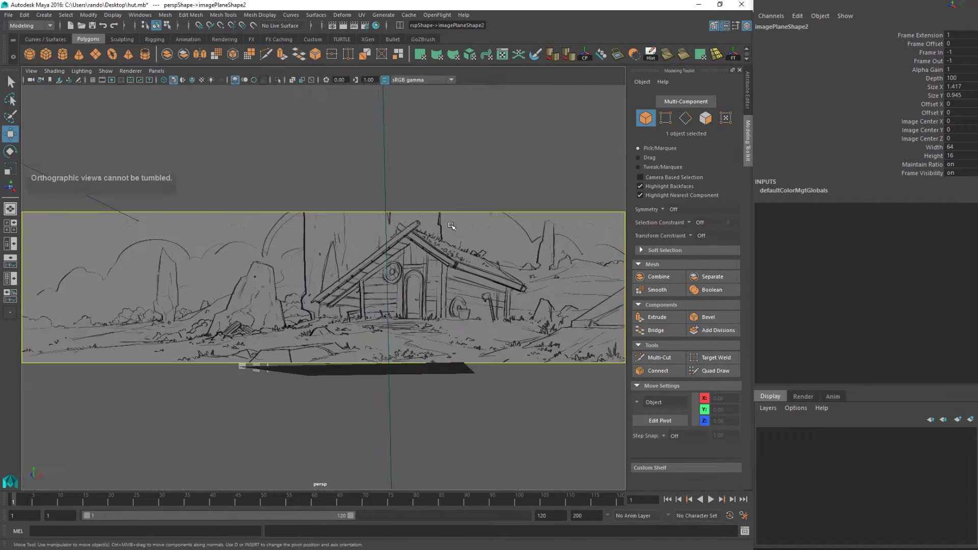
alt+drag(378, 326, 400, 321)
scroll(382, 329, up, 6)
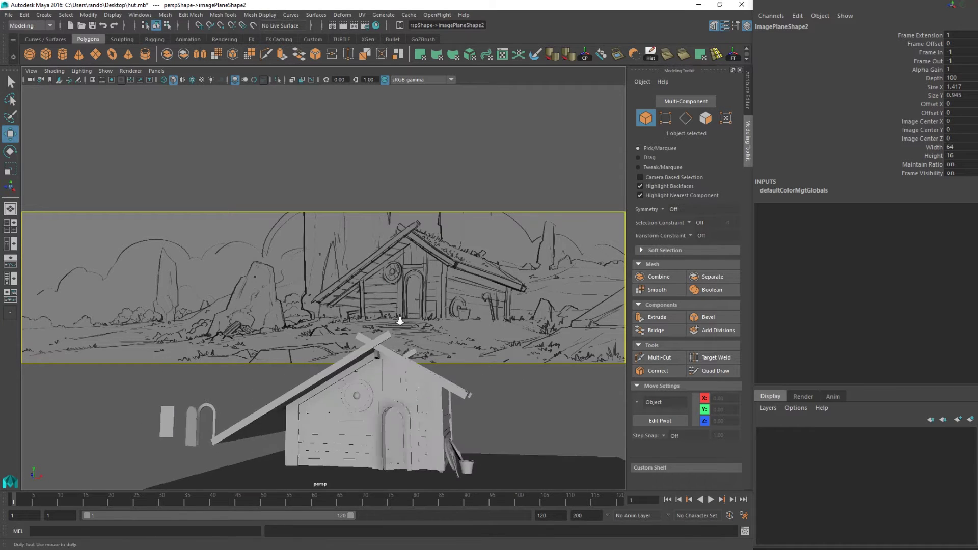
Select the ground plane and inspect how the hut sits on it.
alt+right_drag(400, 321, 256, 326)
alt+drag(255, 326, 286, 341)
alt+right_drag(375, 336, 452, 348)
click(450, 445)
alt+drag(483, 406, 473, 413)
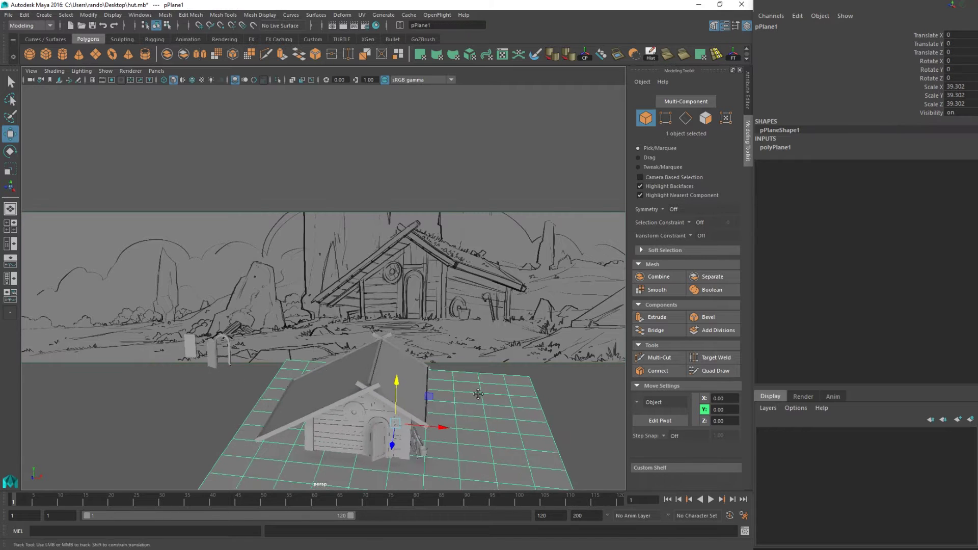
alt+middle_drag(473, 402, 431, 372)
alt+drag(431, 372, 367, 201)
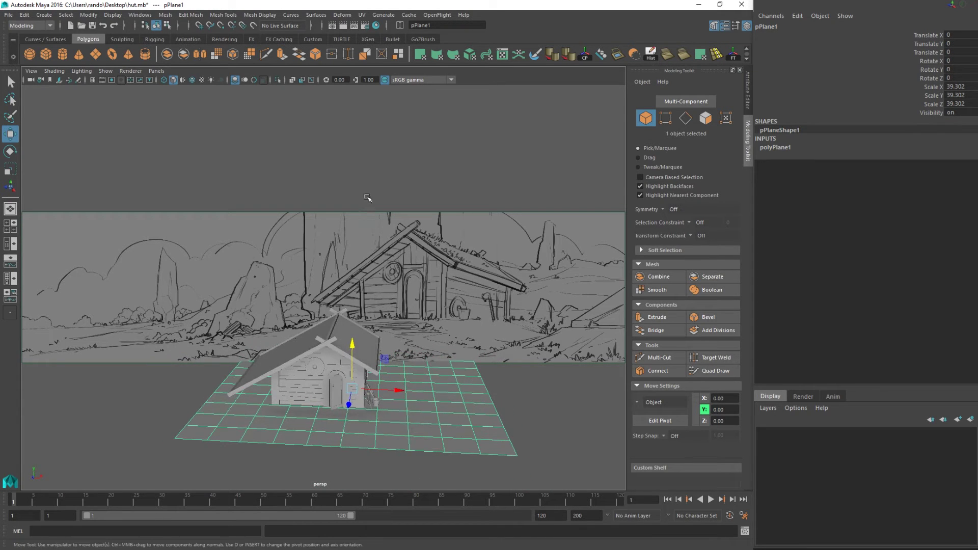
Delete the reference image plane from the perspective view and switch to the front view.
click(406, 235)
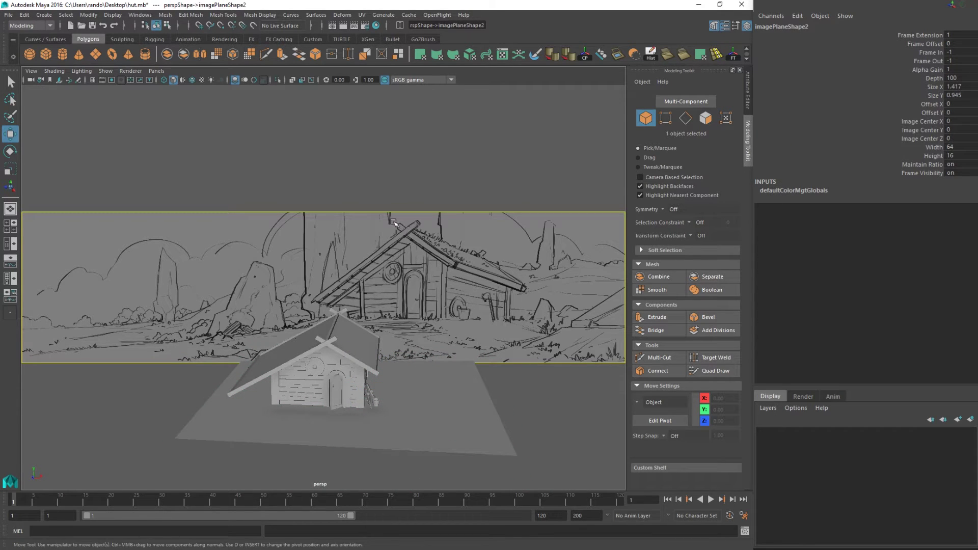
key(Delete)
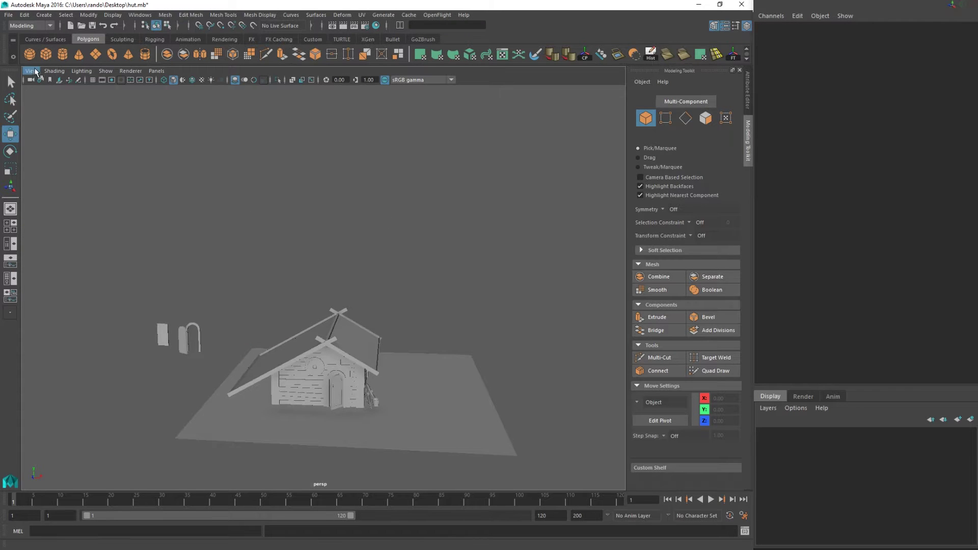
key(space)
key(space)
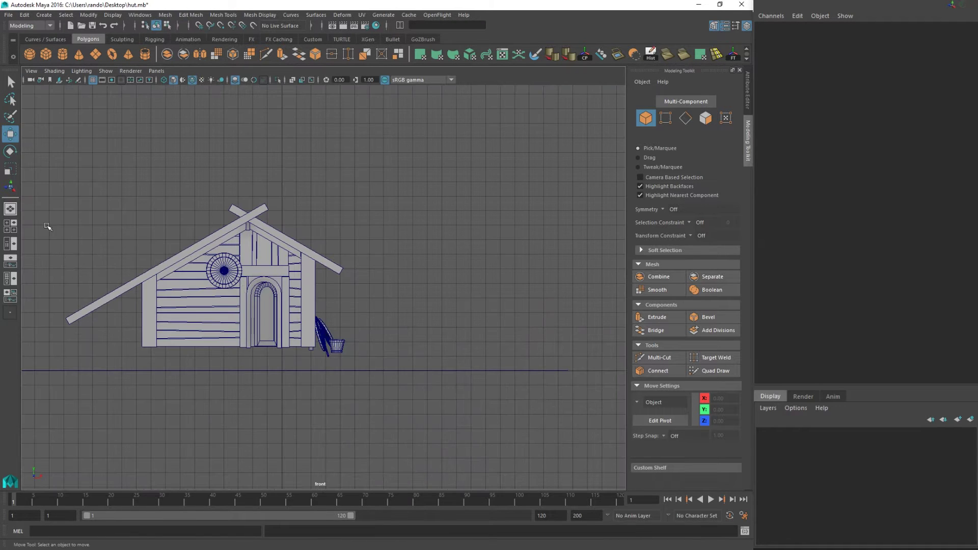
Import "seeing other humans 2016.jpg" from the Desktop as an image plane in the front view.
click(31, 72)
mouse_move(69, 242)
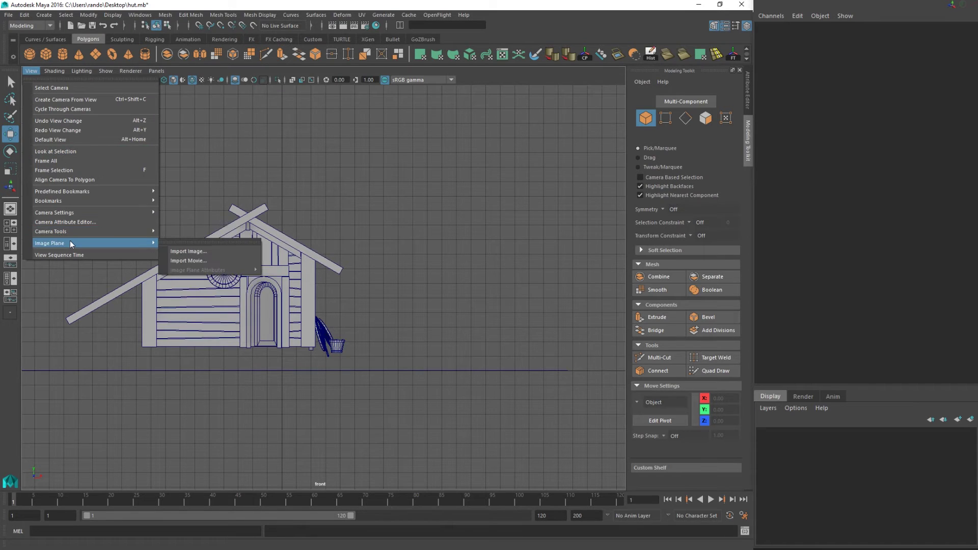
click(173, 252)
click(195, 267)
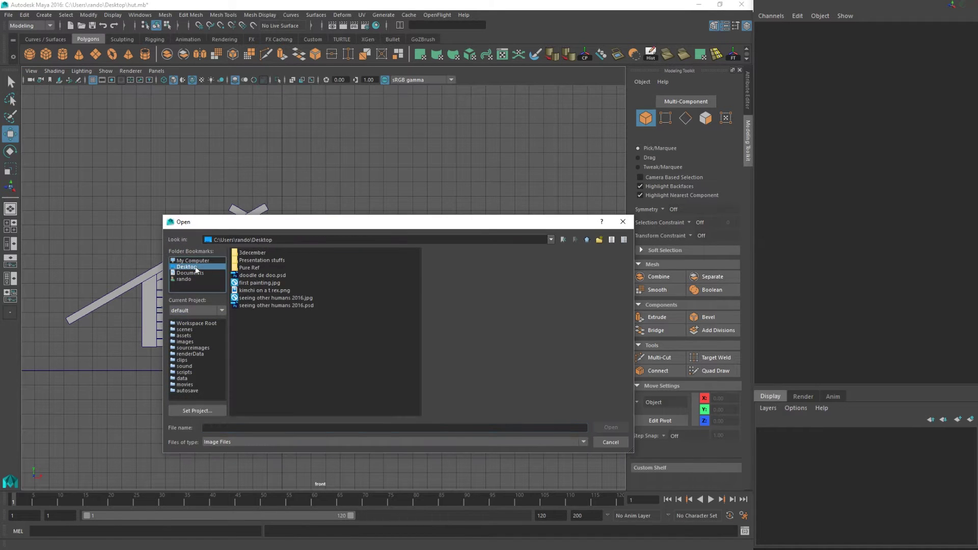
click(262, 298)
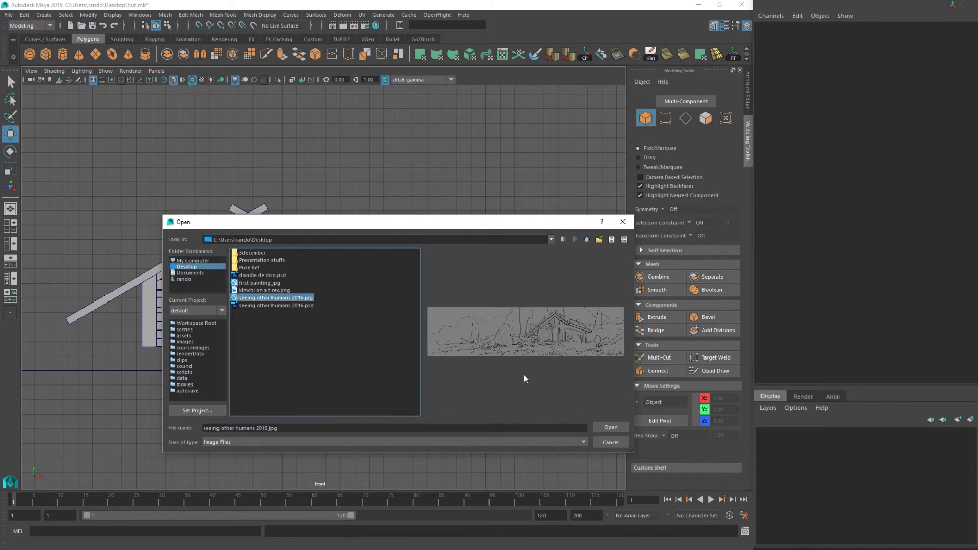
click(611, 428)
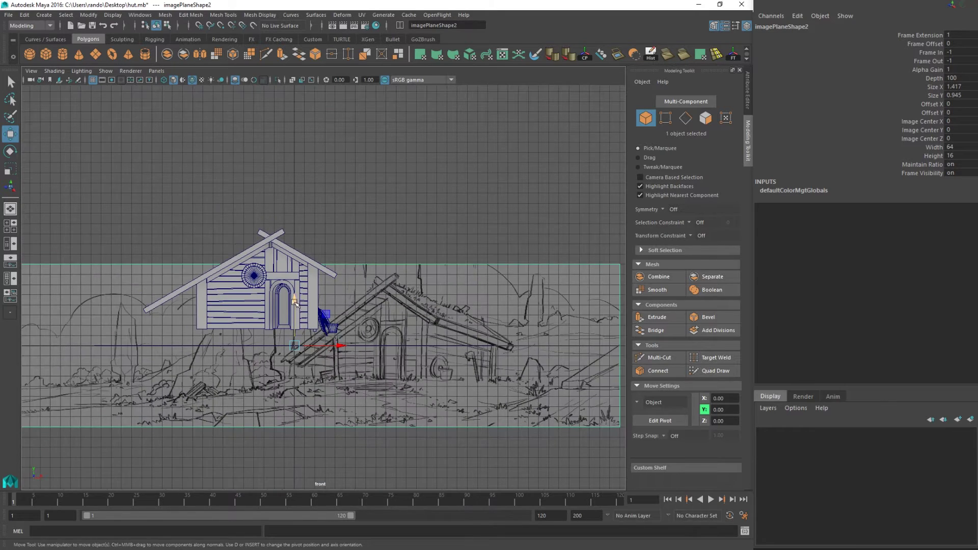
Move the sketch image plane above the hut to about X 5.96, Y 20.82 and scale it down uniformly to about 0.69.
drag(294, 301, 291, 214)
key(space)
key(space)
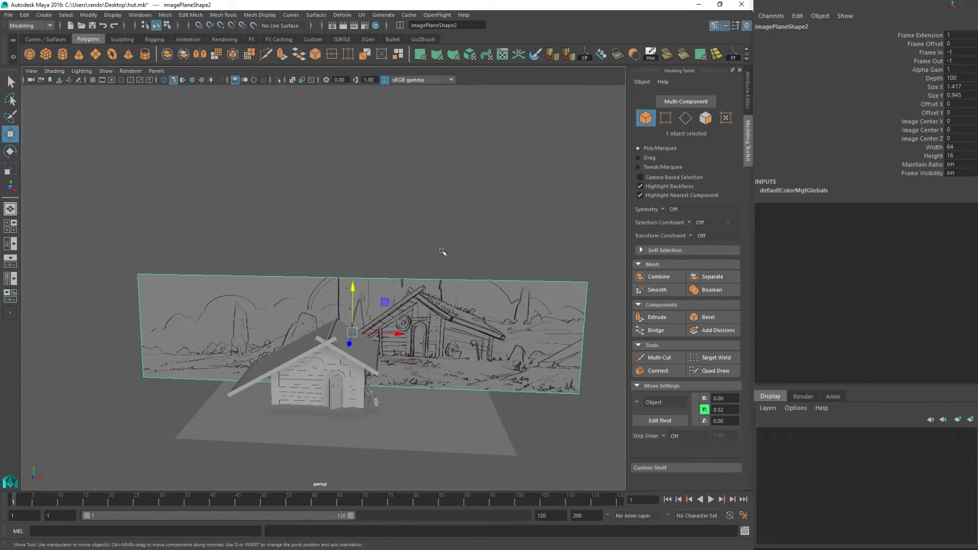
drag(384, 302, 423, 215)
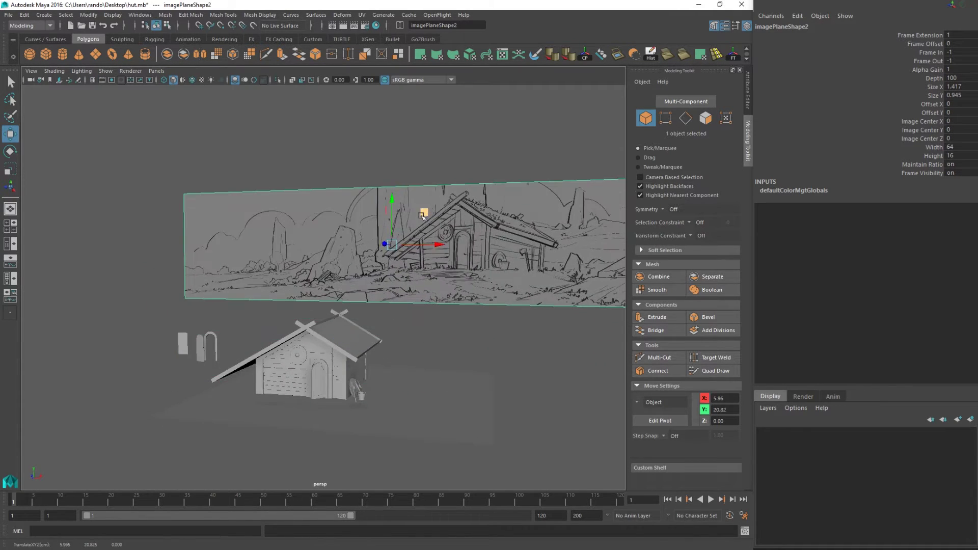
drag(396, 247, 384, 247)
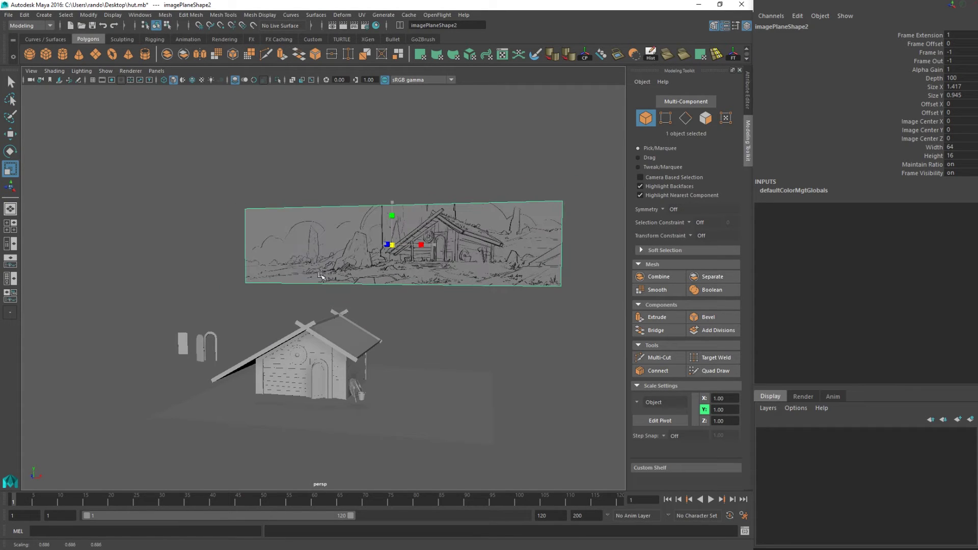
click(429, 349)
Scale the ground plane up uniformly to about 166 and shift it to about Z 9.6 so it extends far beyond the hut.
alt+drag(429, 348, 334, 346)
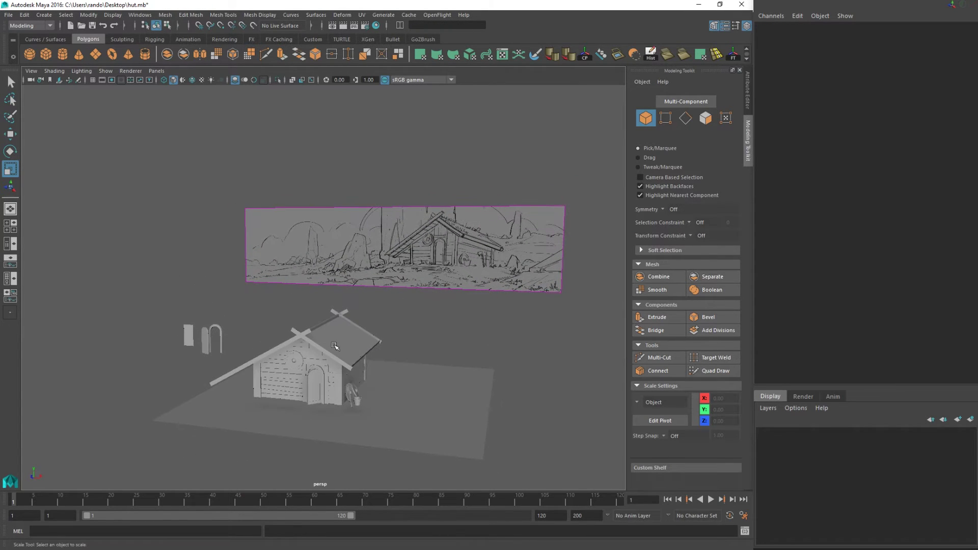
click(421, 378)
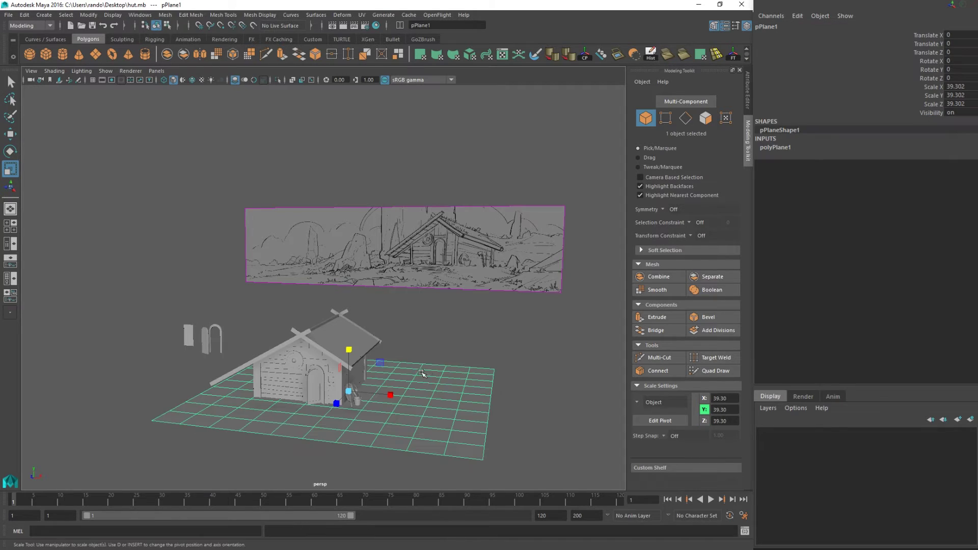
alt+drag(421, 379, 386, 378)
scroll(386, 379, down, 3)
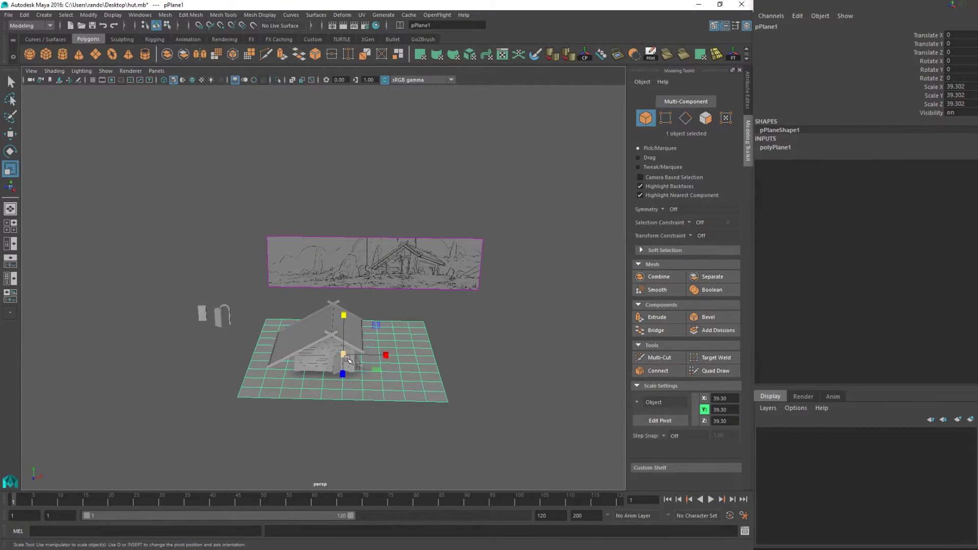
drag(435, 356, 689, 369)
alt+drag(367, 383, 393, 368)
key(w)
scroll(358, 382, up, 4)
key(r)
drag(353, 426, 366, 399)
alt+drag(356, 286, 400, 383)
click(395, 323)
click(352, 353)
click(410, 322)
click(441, 372)
scroll(416, 383, down, 3)
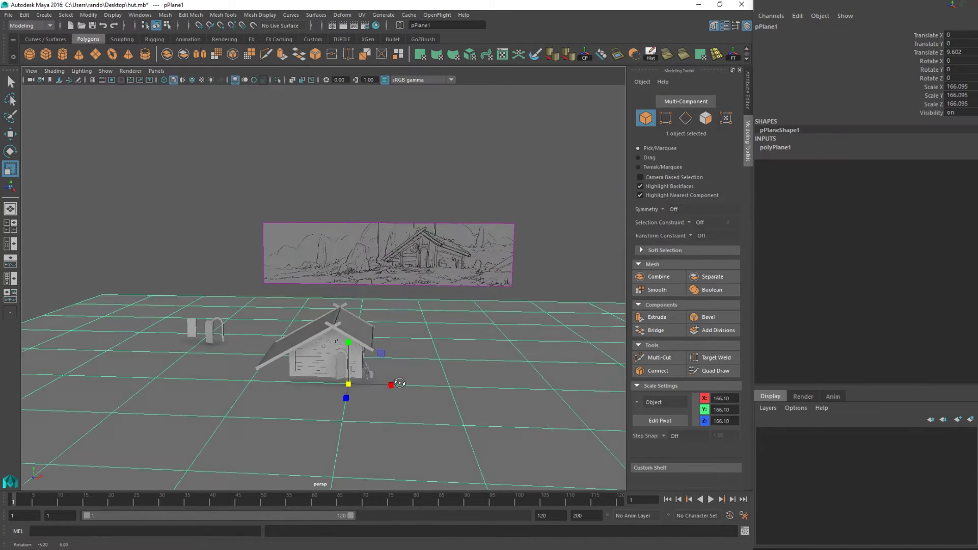
Switch the ground plane to face selection and select the four faces under and around the hut.
right_drag(409, 269, 415, 356)
right_drag(406, 268, 408, 269)
alt+drag(380, 350, 379, 307)
scroll(375, 371, down, 3)
right_click(378, 306)
right_drag(378, 307, 378, 308)
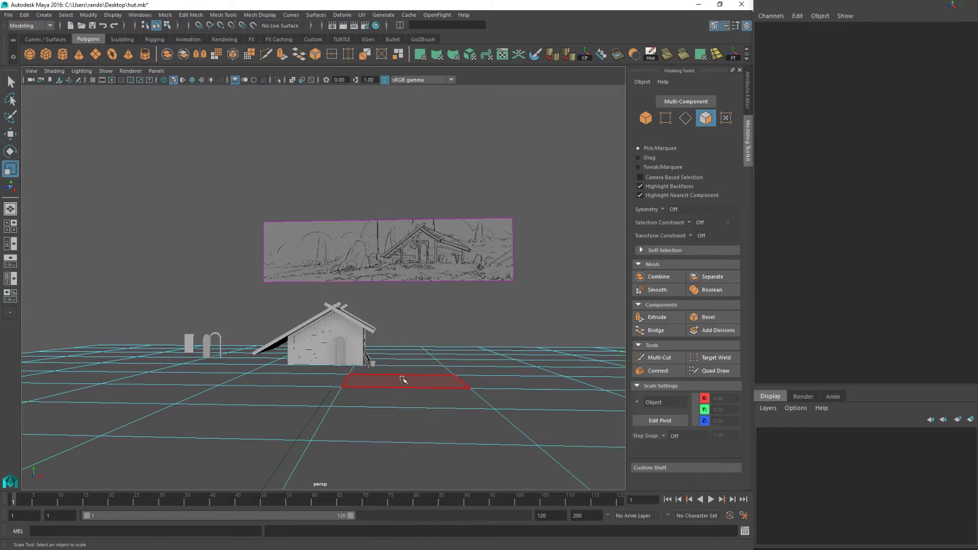
alt+drag(402, 381, 400, 403)
click(336, 378)
shift+click(328, 399)
shift+click(372, 405)
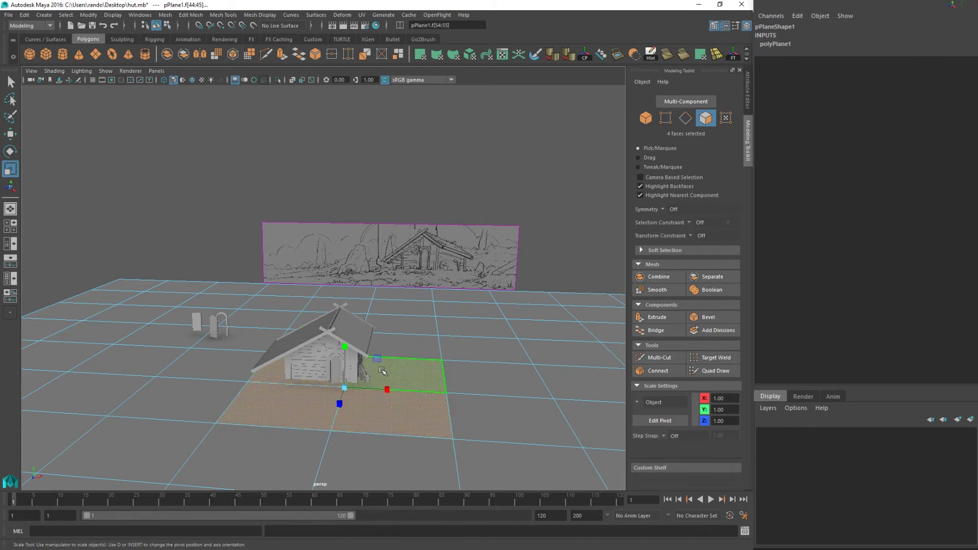
Raise the four selected faces with soft selection into a gentle mound that meets the hut's base.
alt+drag(357, 386, 517, 375)
drag(351, 330, 357, 315)
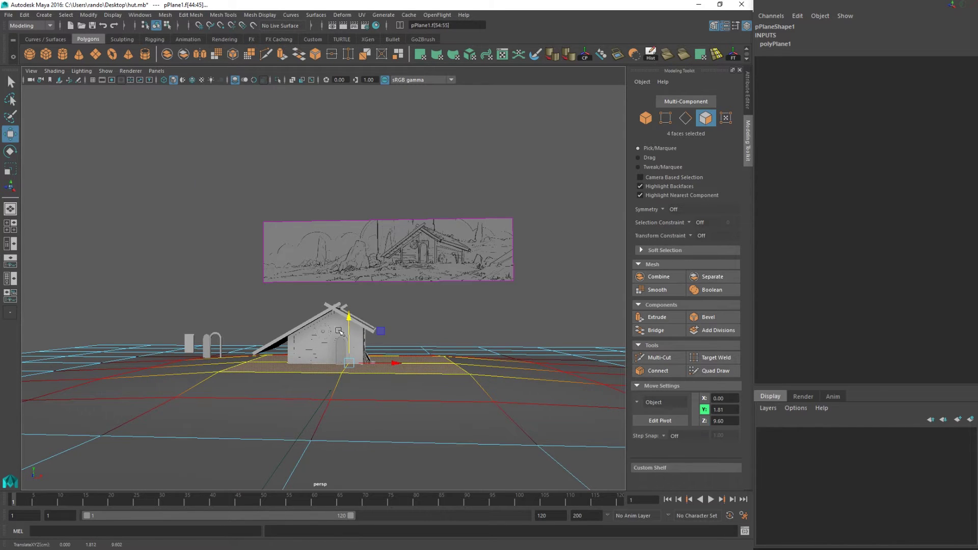
scroll(339, 331, up, 5)
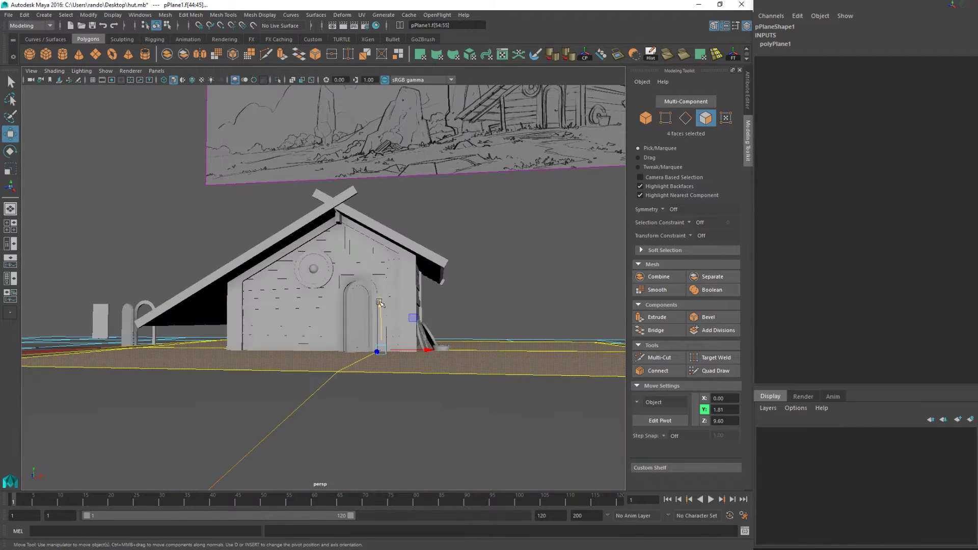
drag(379, 304, 398, 327)
Select the whole front row of faces along the ground plane's near edge.
scroll(385, 304, down, 5)
scroll(394, 336, down, 2)
scroll(399, 327, down, 5)
click(504, 352)
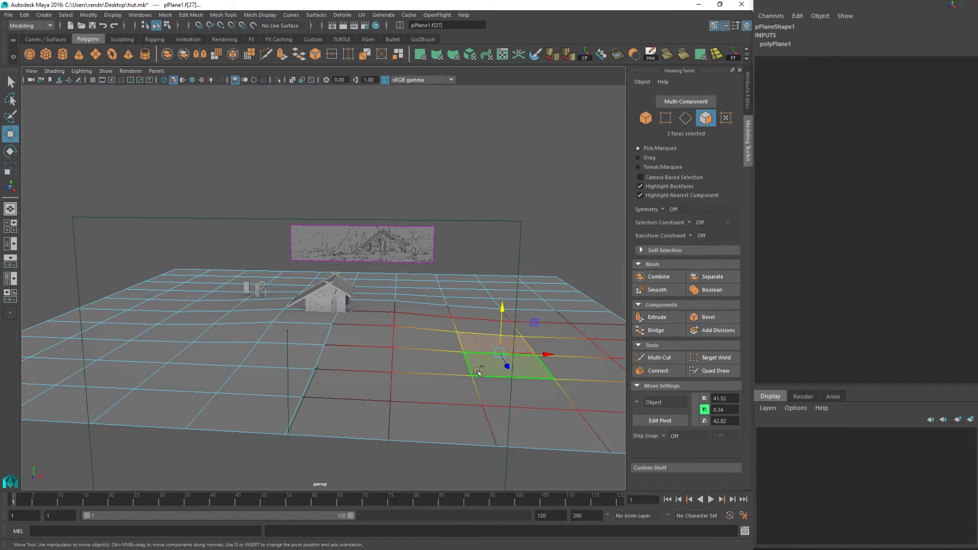
shift+click(212, 408)
shift+click(176, 409)
scroll(316, 397, down, 5)
alt+drag(364, 393, 382, 438)
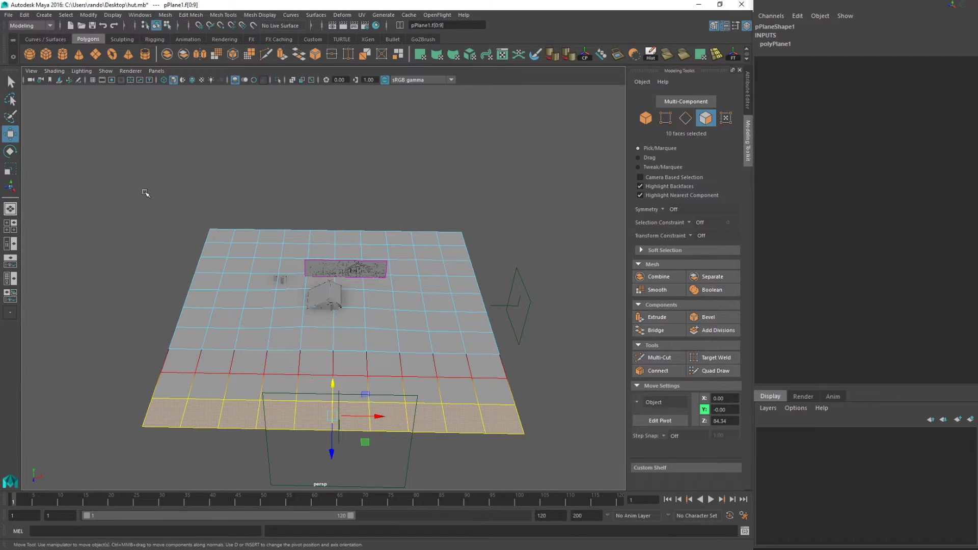
Add the back row and both side borders, including the corners, to the ground plane's face selection.
shift+drag(146, 192, 516, 239)
shift+drag(83, 205, 197, 462)
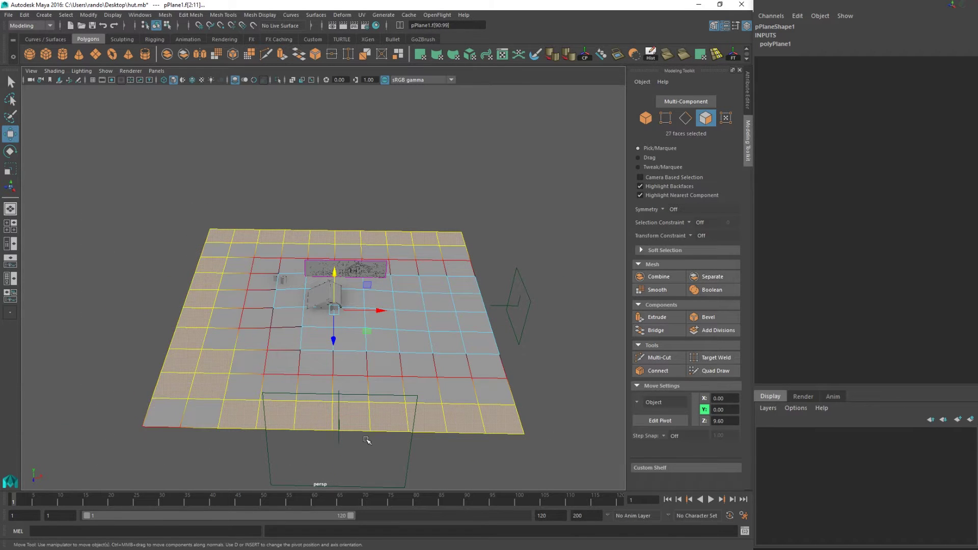
shift+drag(576, 258, 471, 472)
alt+drag(452, 398, 449, 374)
shift+drag(101, 368, 212, 436)
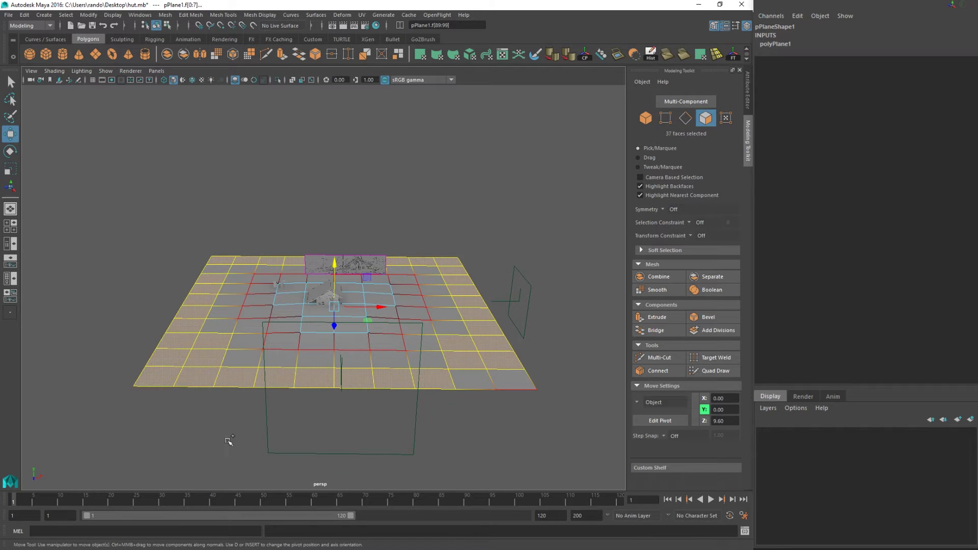
shift+drag(540, 447, 457, 375)
mouse_move(390, 355)
alt+mouse_down()
mouse_move(386, 330)
mouse_move(393, 367)
alt+mouse_up()
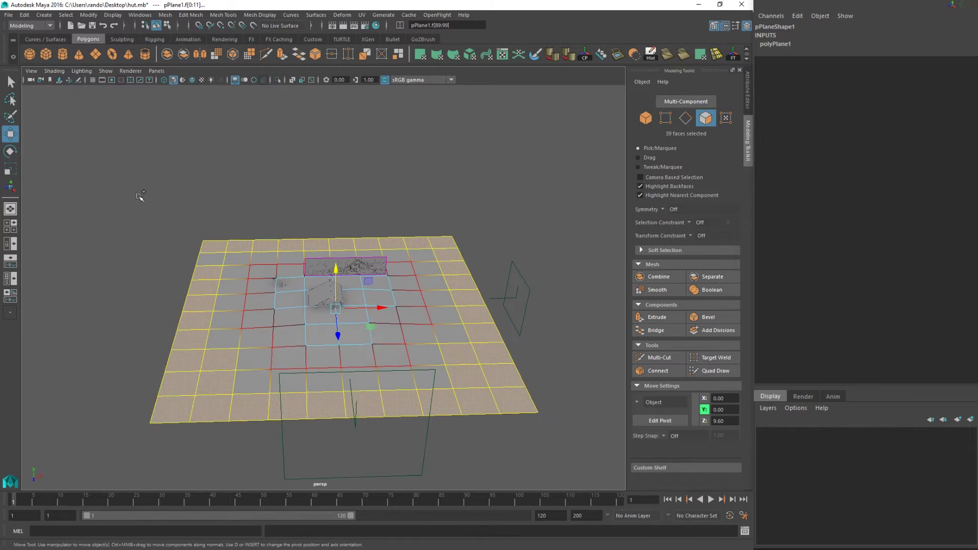
shift+drag(136, 190, 224, 263)
Lower the border faces with soft selection to about Y -4.8 so the ground slopes away from the hut.
alt+drag(266, 301, 257, 260)
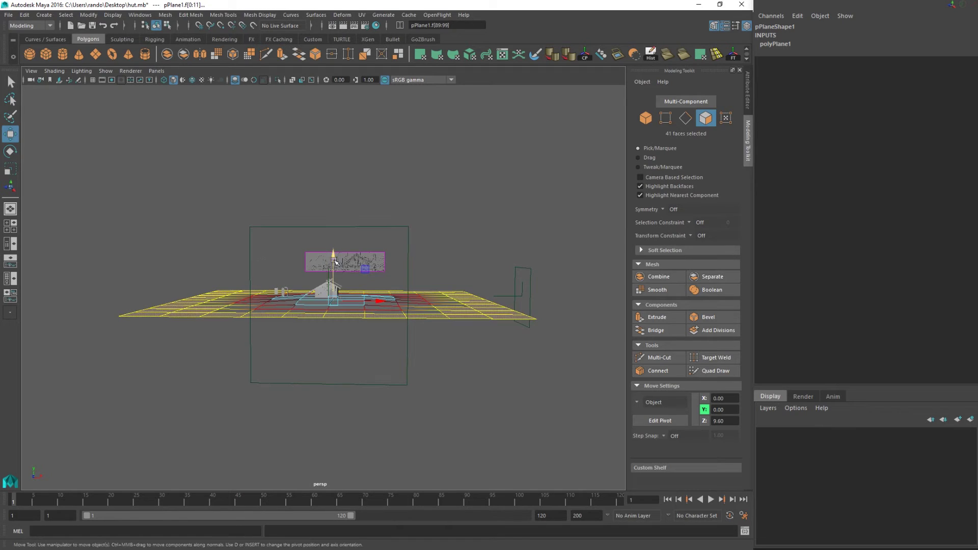
drag(334, 259, 334, 267)
alt+right_drag(334, 271, 420, 280)
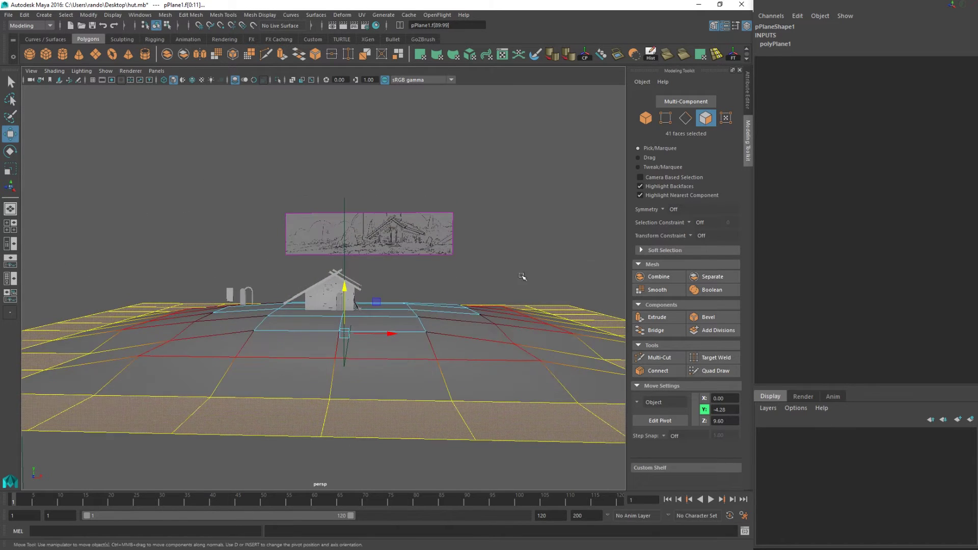
alt+drag(401, 276, 380, 278)
alt+right_drag(381, 278, 408, 271)
alt+middle_drag(409, 271, 416, 291)
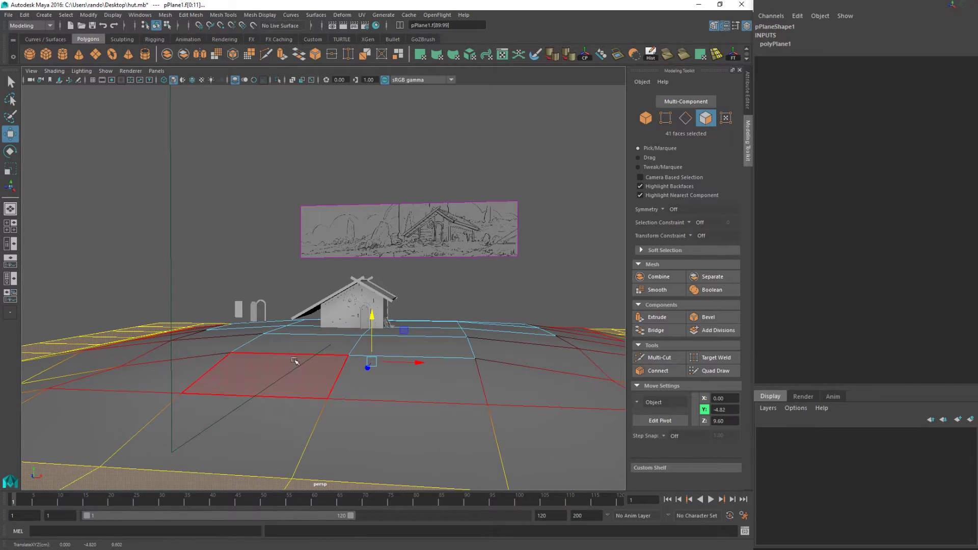
Shift single faces in front of the hut slightly in height with soft selection to make the ground uneven, and clear the selection.
click(326, 375)
drag(272, 327, 321, 360)
click(307, 348)
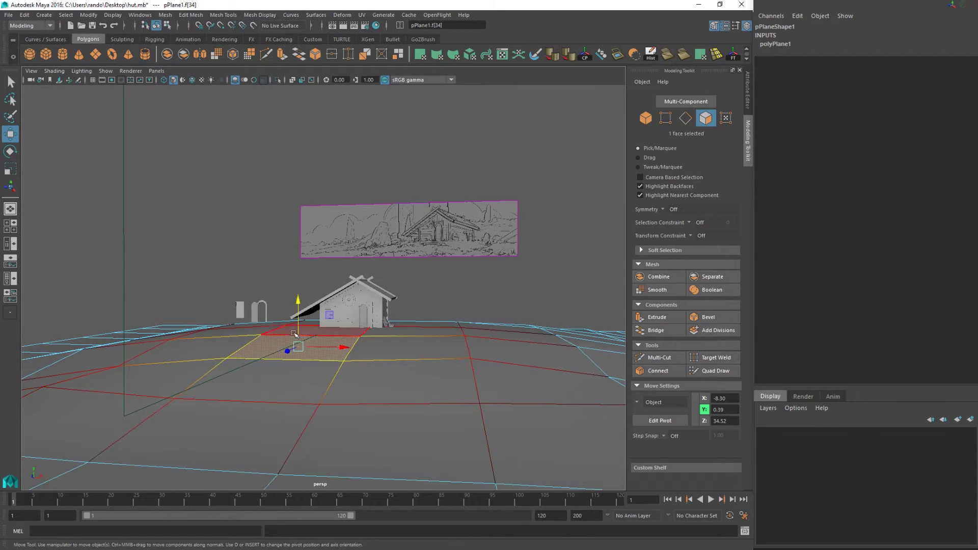
drag(299, 301, 299, 305)
alt+drag(351, 300, 389, 326)
scroll(389, 324, down, 5)
alt+drag(392, 265, 395, 225)
click(396, 225)
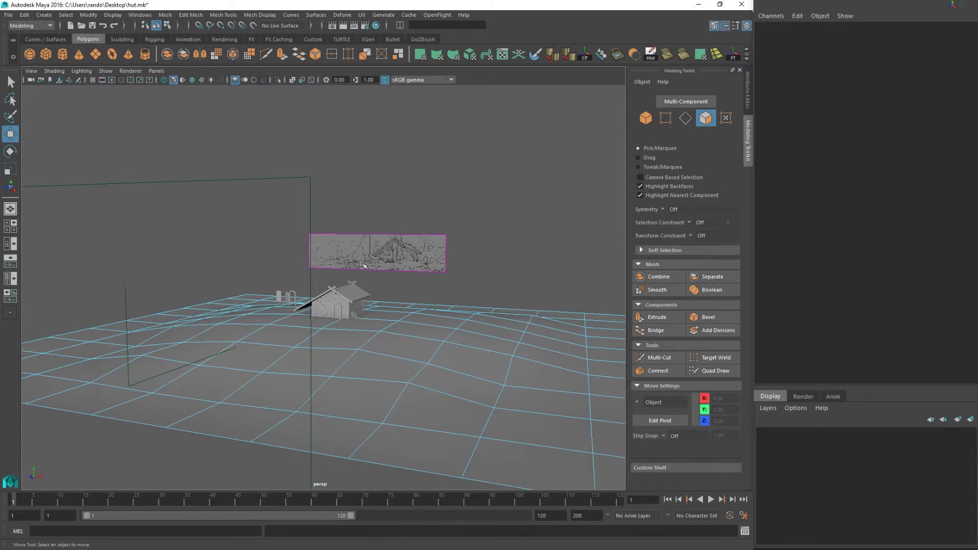
Tear off a copy of the perspective view as a floating window, and resize and place it over the main viewport.
mouse_move(363, 264)
alt+mouse_down()
mouse_move(393, 270)
mouse_move(367, 283)
alt+mouse_up()
click(36, 71)
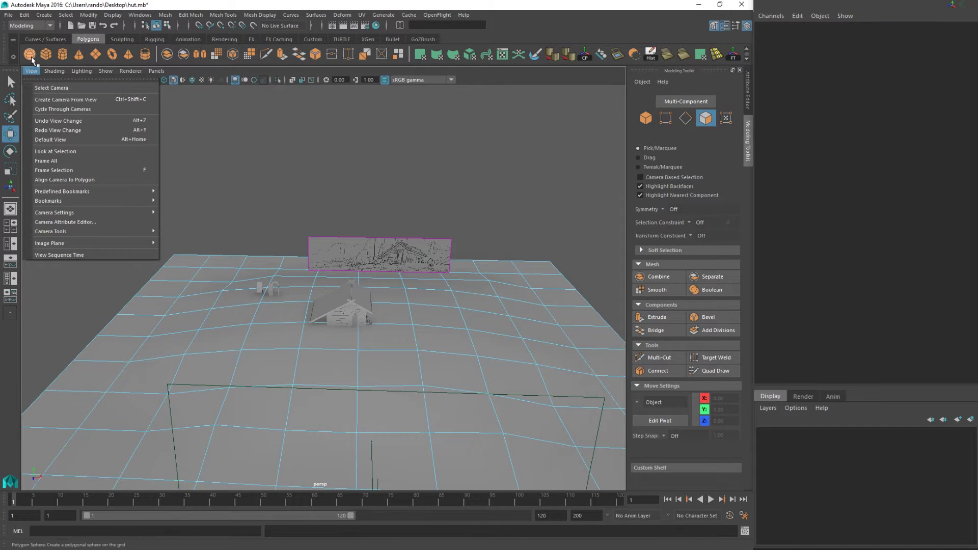
mouse_move(157, 71)
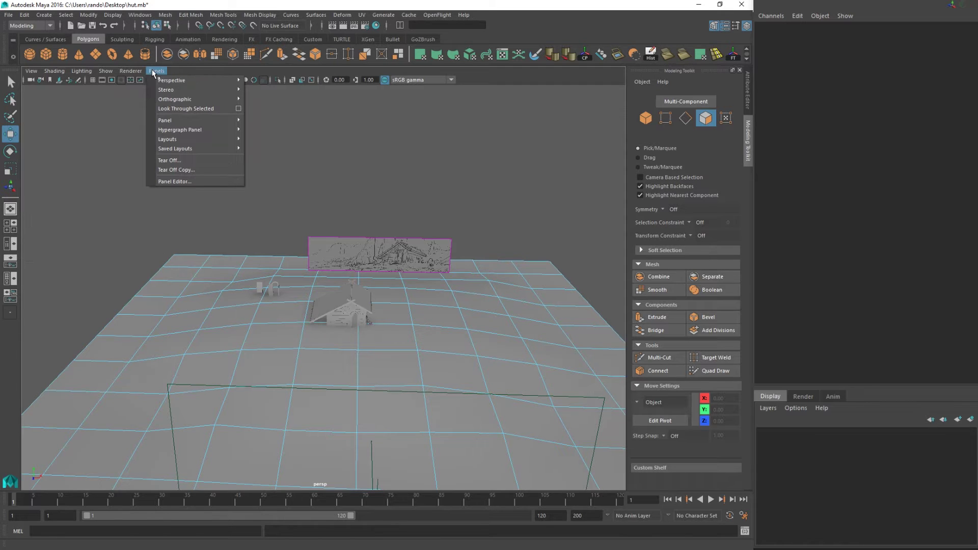
click(168, 168)
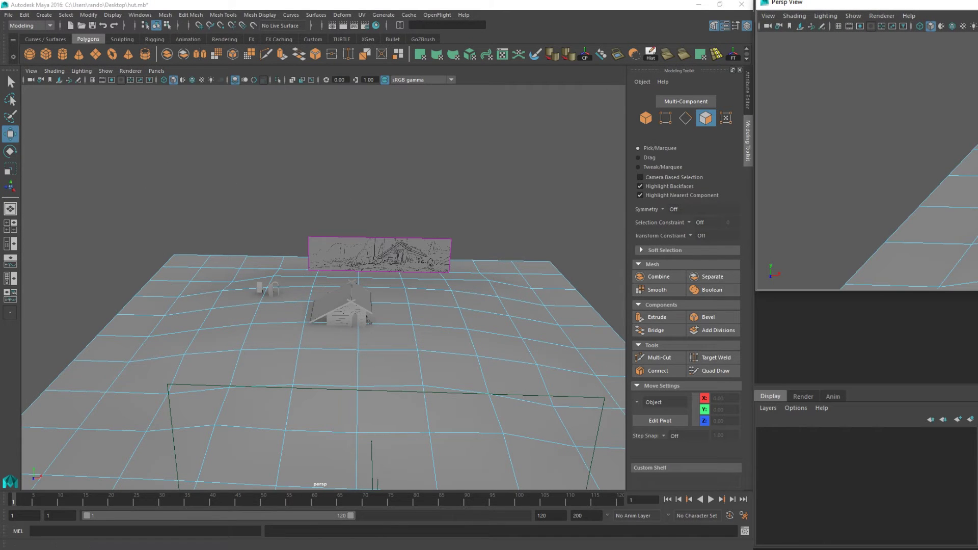
drag(840, 3, 385, 218)
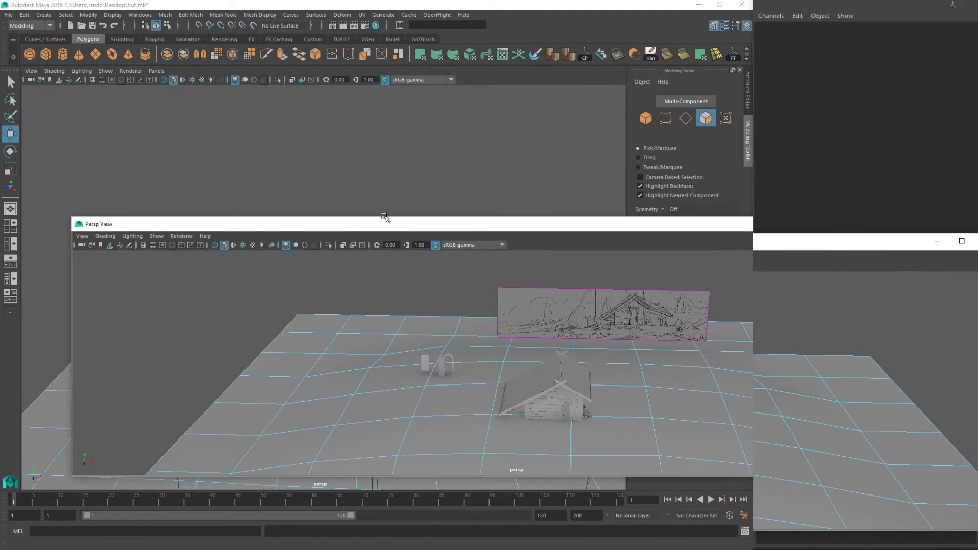
drag(70, 217, 261, 286)
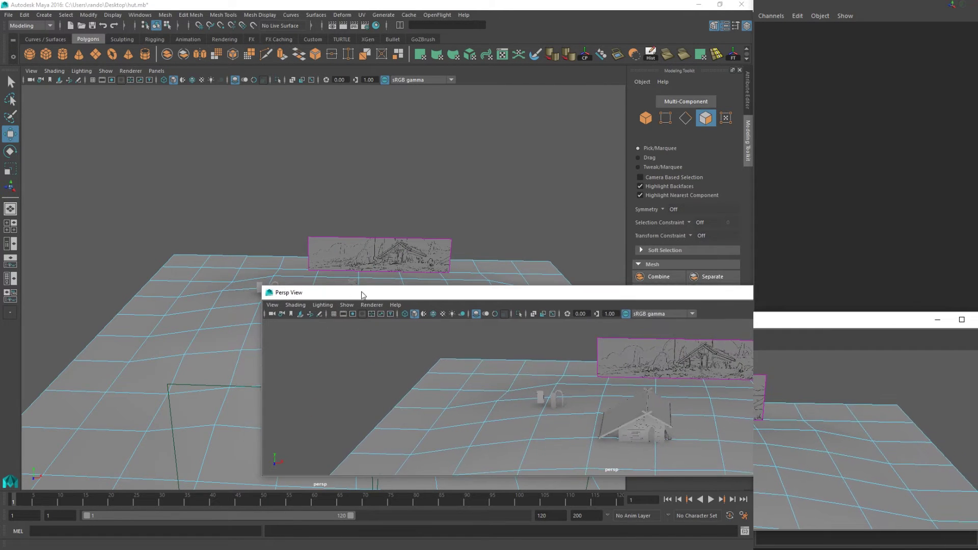
drag(384, 293, 152, 203)
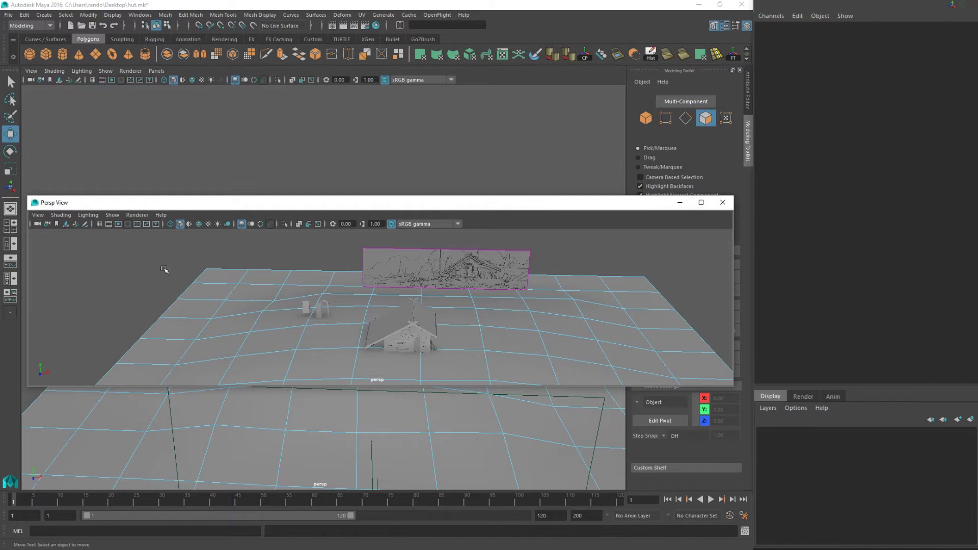
Lower the sketch image plane to about Y 18.74 and reposition the floating perspective window.
click(450, 250)
drag(448, 247, 446, 239)
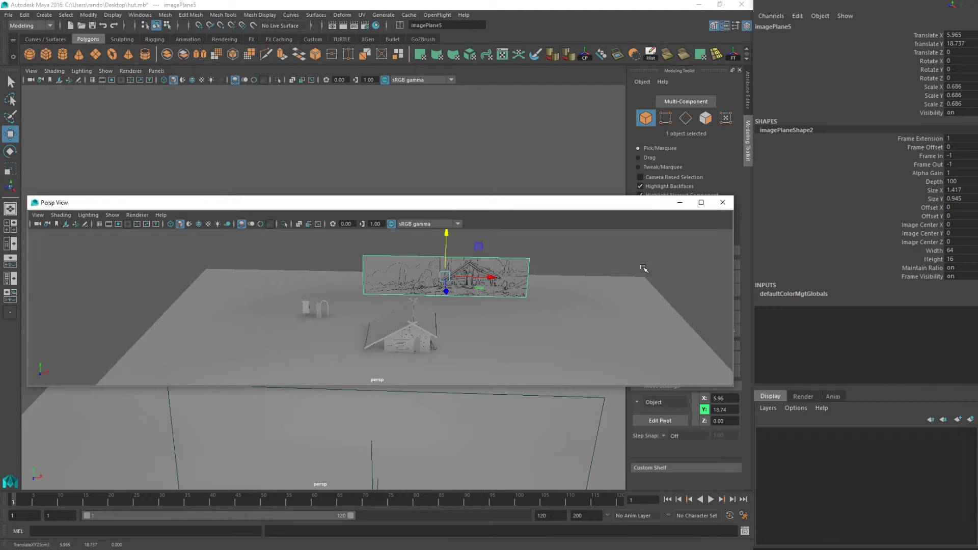
click(37, 215)
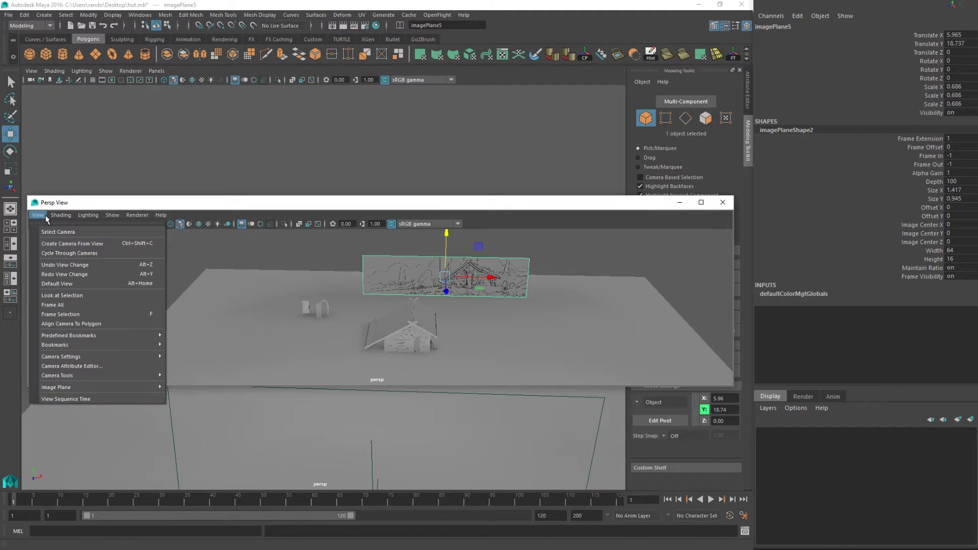
mouse_move(79, 361)
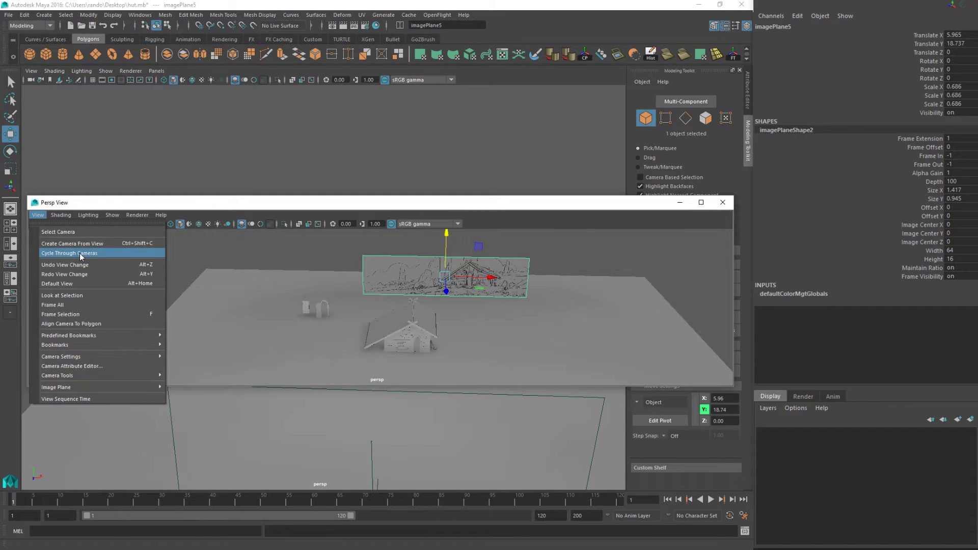
click(279, 217)
drag(260, 204, 271, 173)
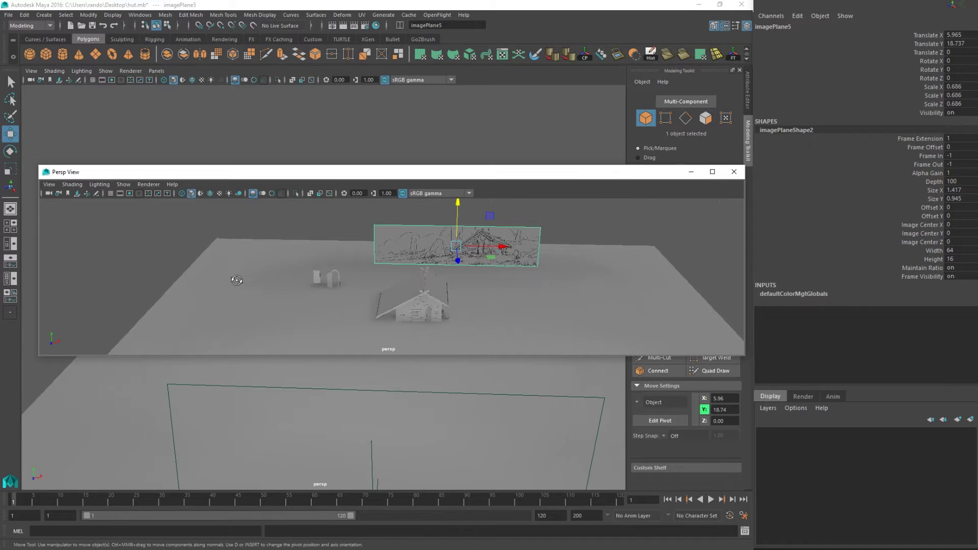
drag(344, 175, 340, 221)
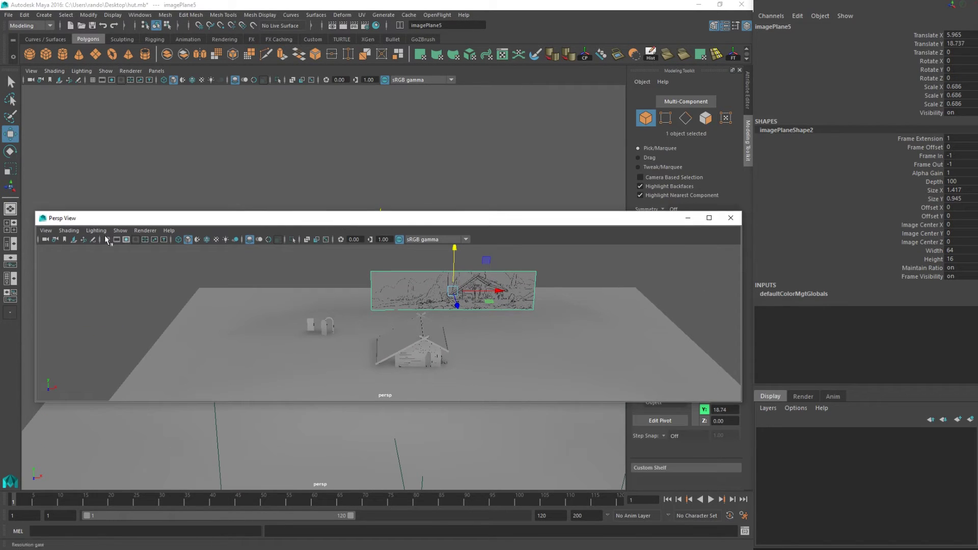
Create a new camera from the floating perspective view and bring it to a close, low view of the hut.
click(43, 232)
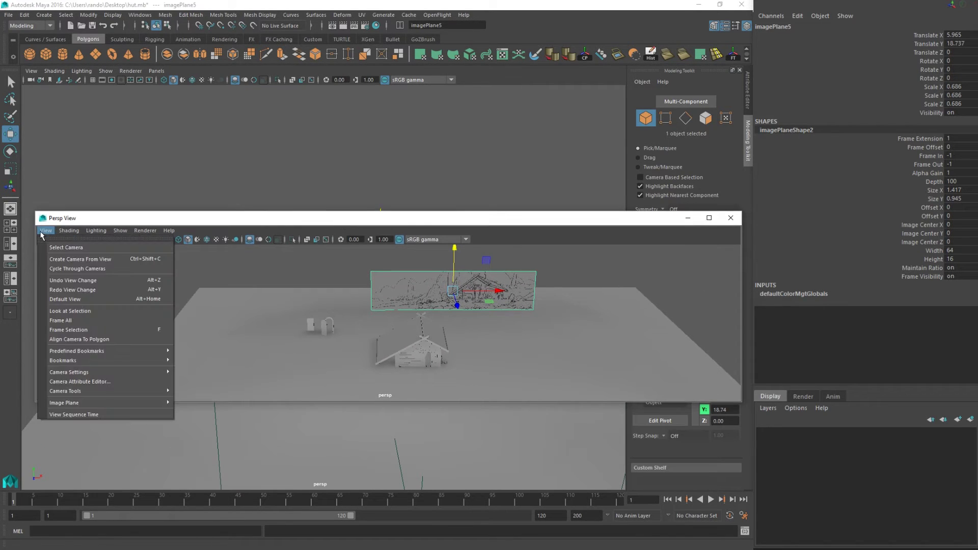
click(93, 262)
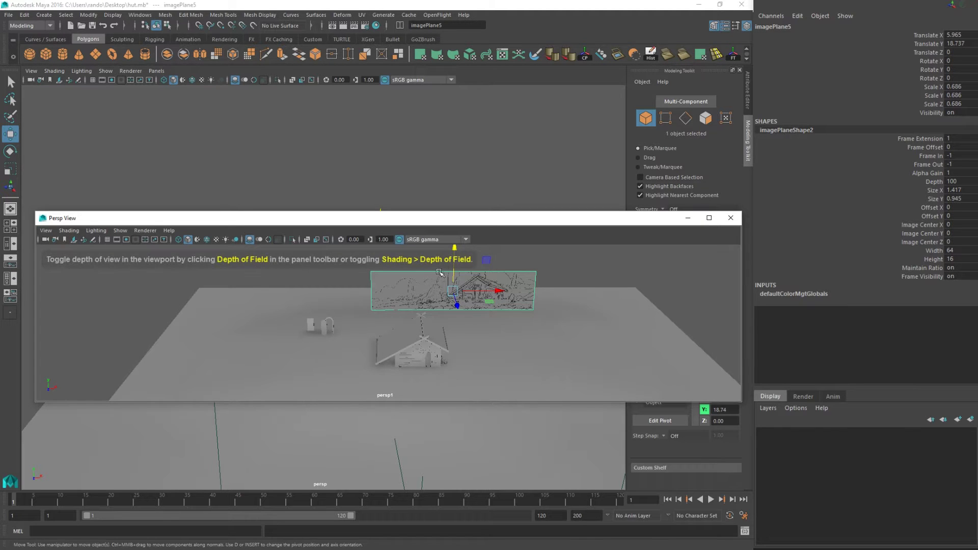
alt+drag(418, 306, 429, 302)
alt+right_drag(427, 317, 442, 320)
alt+drag(442, 320, 445, 313)
alt+right_drag(454, 317, 524, 316)
alt+middle_drag(524, 317, 513, 310)
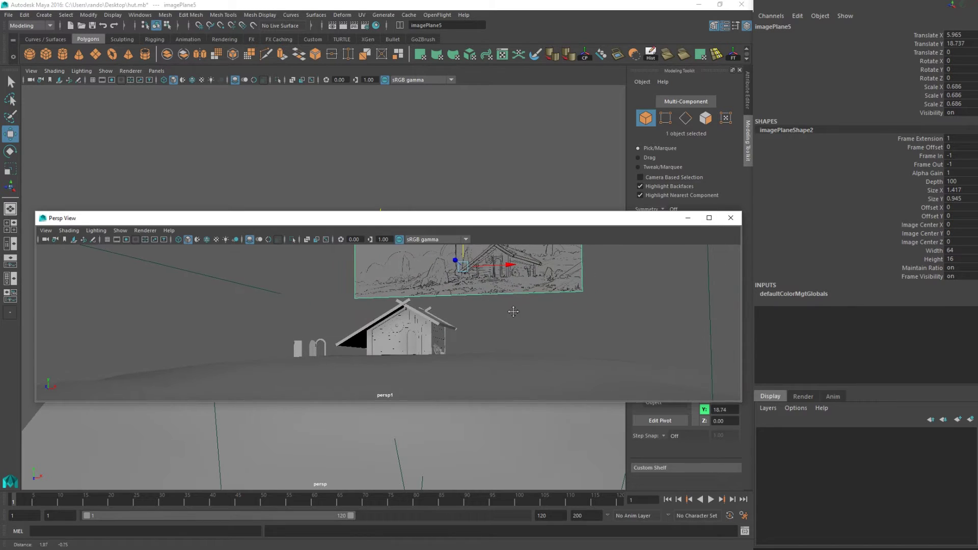
Move the floating camera window up, refine the camera's low-angle framing of the hut, and make the window slightly taller.
drag(459, 217, 456, 156)
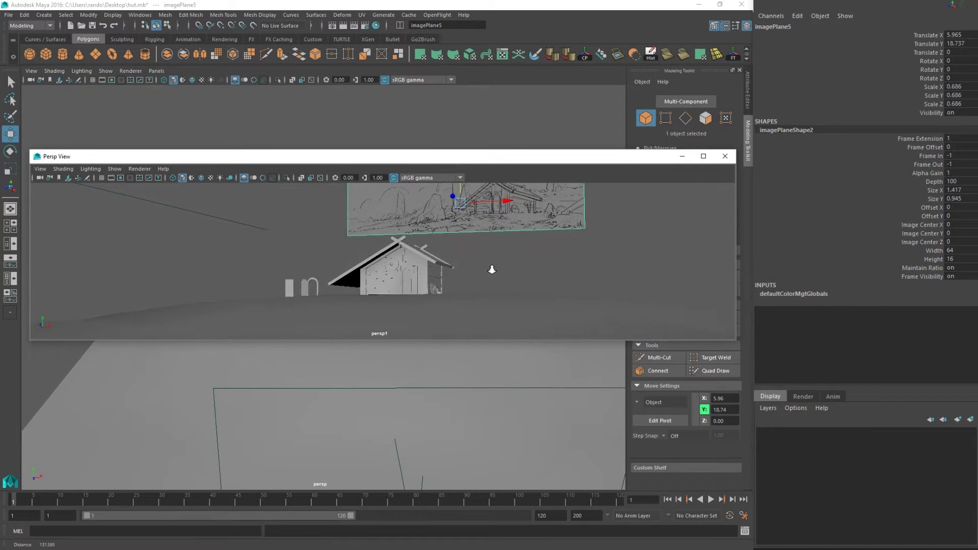
mouse_move(494, 269)
alt+right_down()
mouse_move(523, 268)
mouse_move(485, 270)
mouse_move(496, 270)
alt+right_up()
alt+middle_drag(496, 270, 502, 282)
alt+right_drag(499, 283, 504, 284)
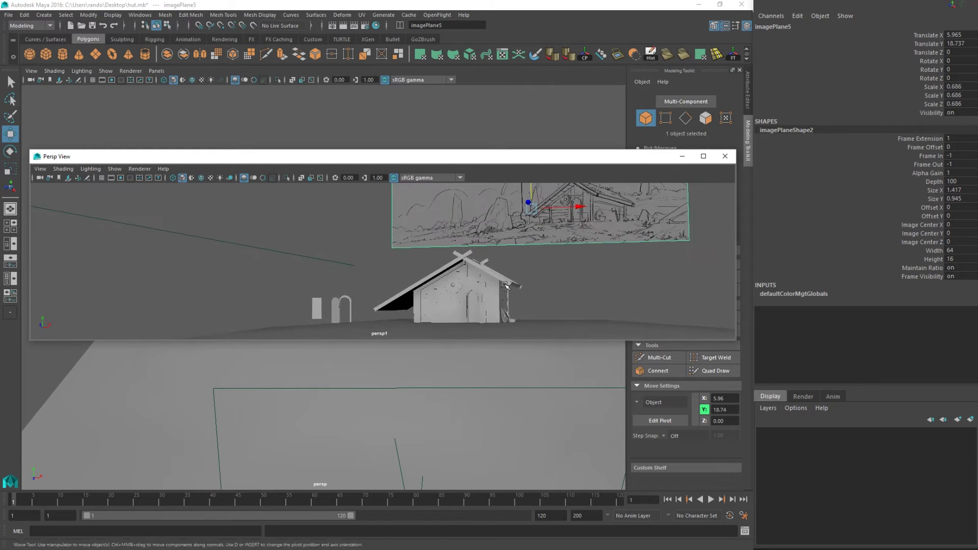
alt+drag(504, 285, 495, 270)
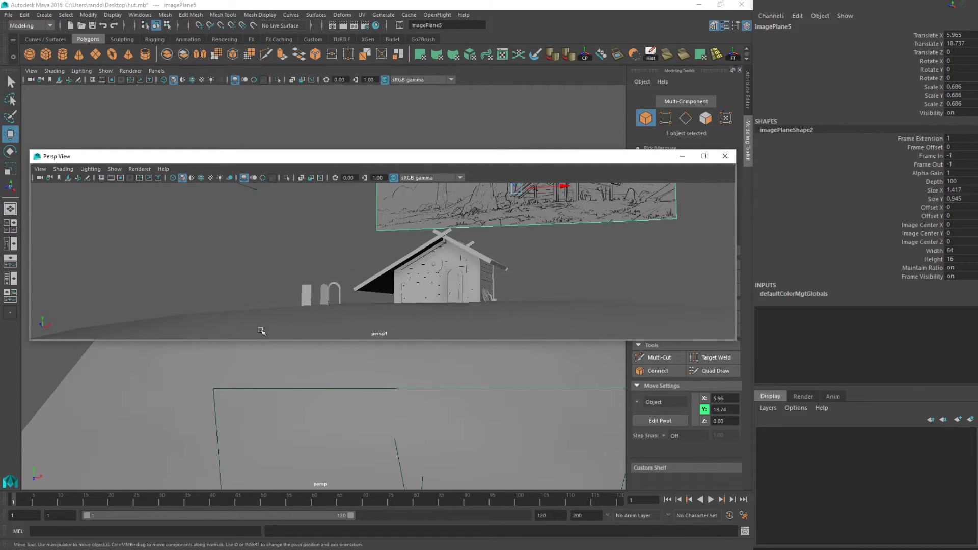
drag(264, 342, 264, 366)
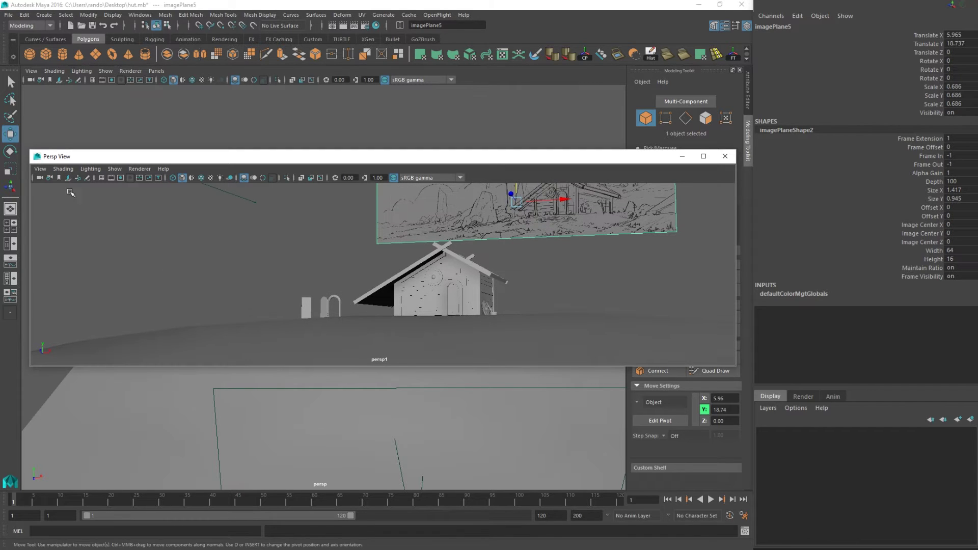
Turn on the Resolution Gate for the new camera.
click(46, 171)
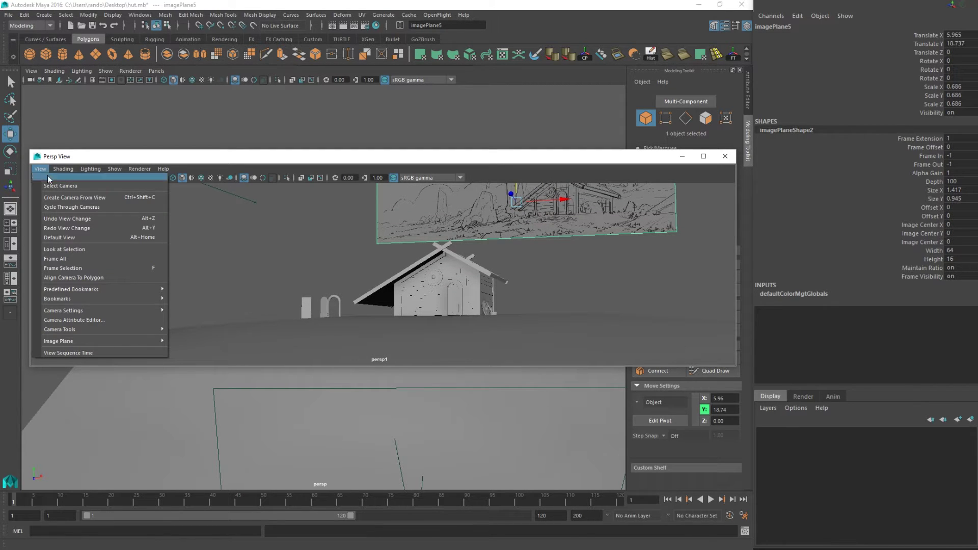
mouse_move(104, 310)
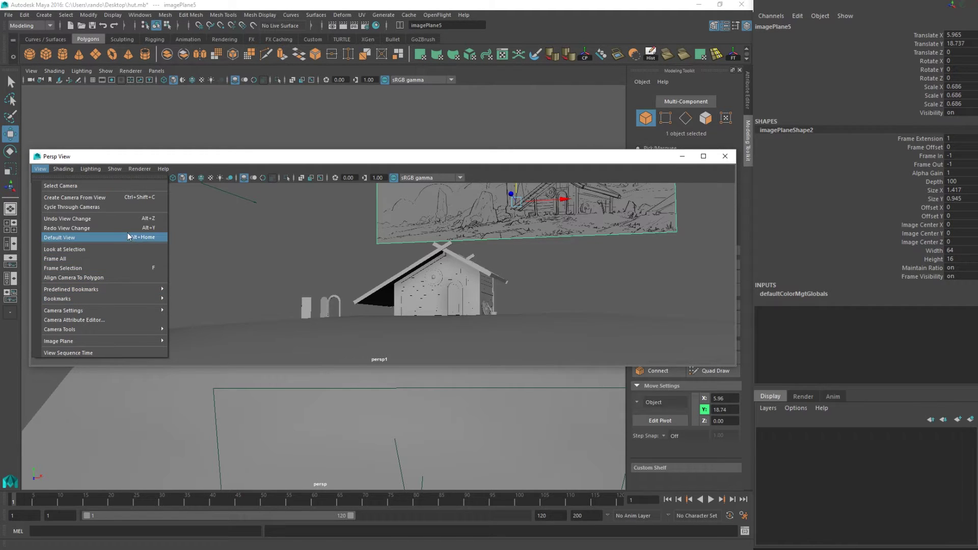
mouse_move(114, 341)
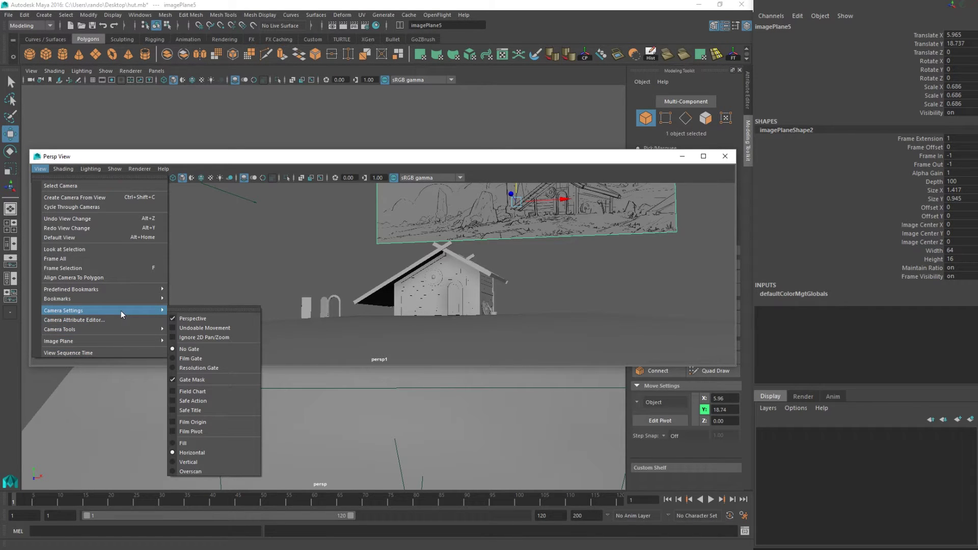
click(199, 368)
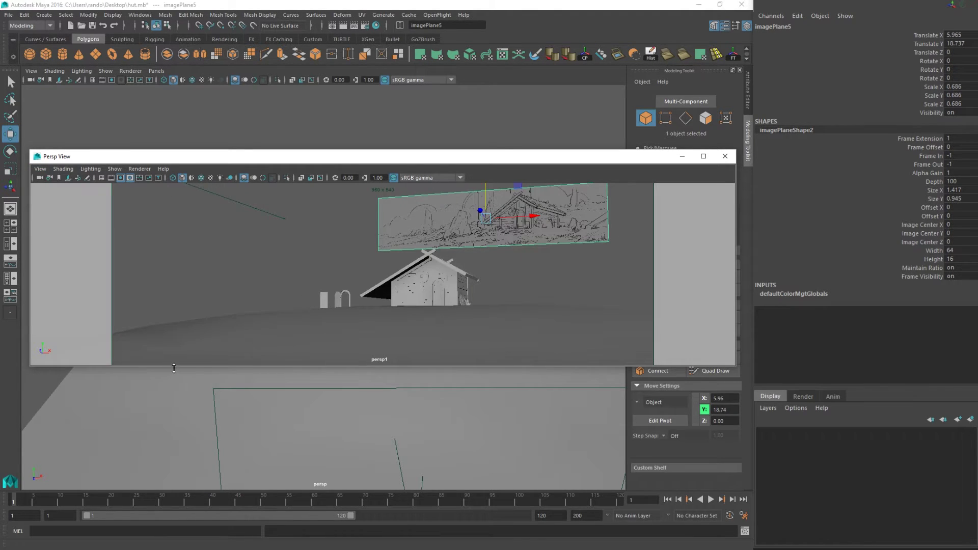
Resize and reposition the floating camera window so the whole resolution gate fits inside it.
drag(228, 159, 295, 114)
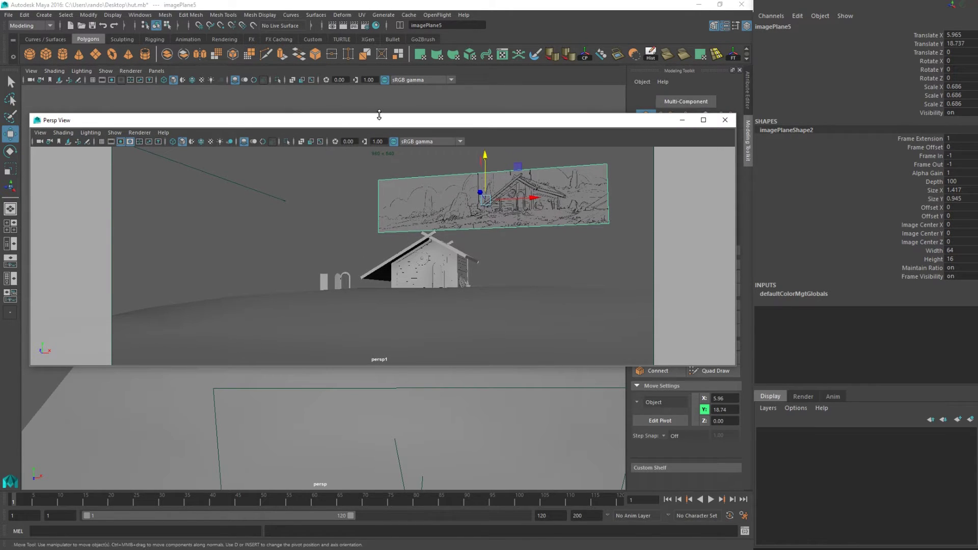
drag(379, 115, 381, 159)
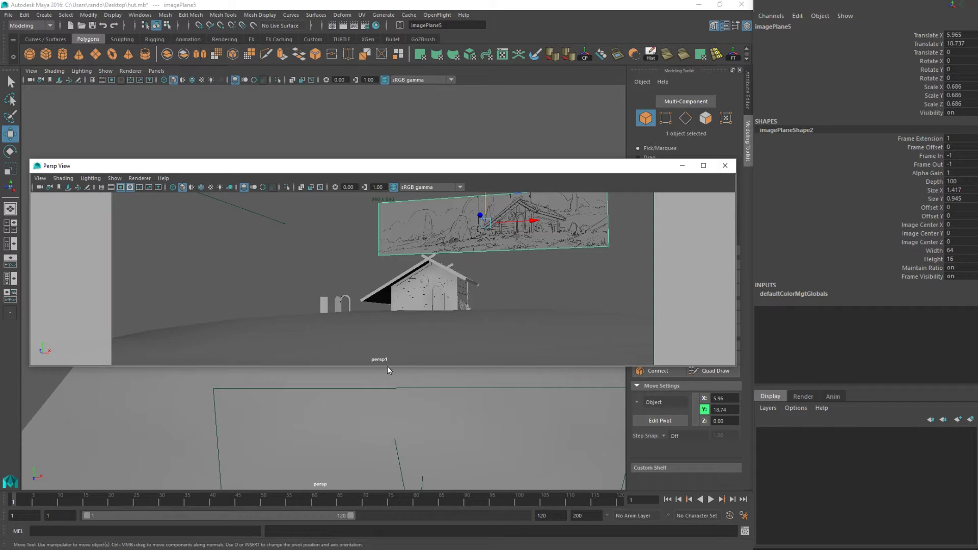
drag(388, 366, 412, 472)
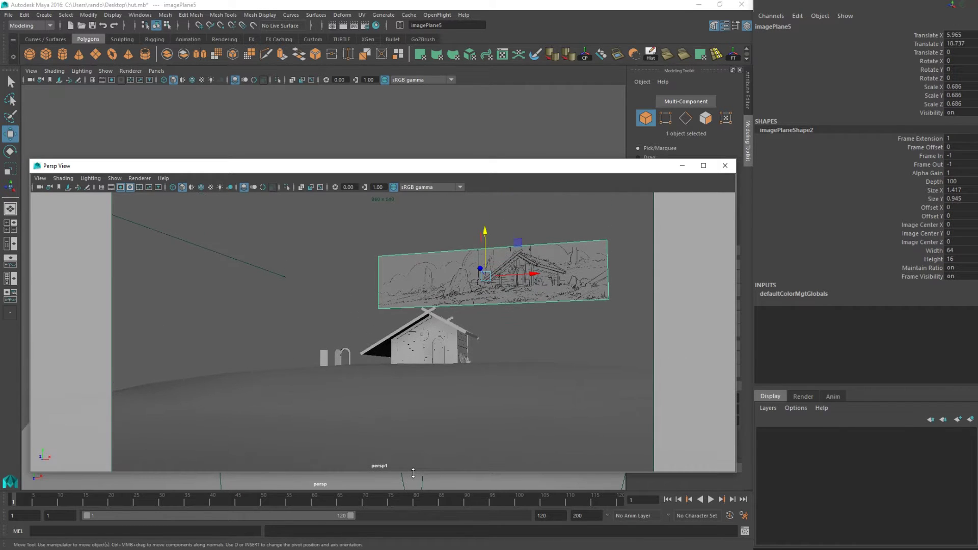
drag(736, 211, 529, 230)
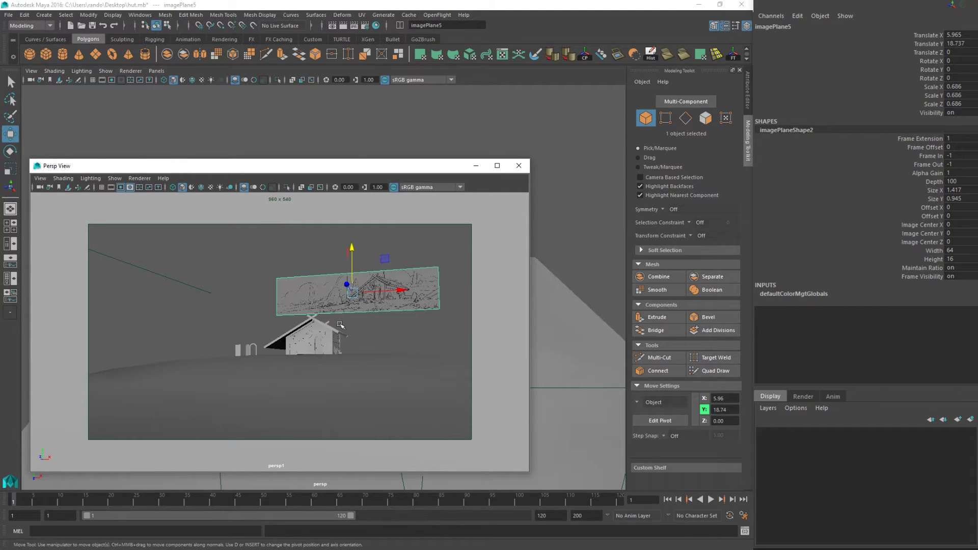
drag(292, 170, 359, 169)
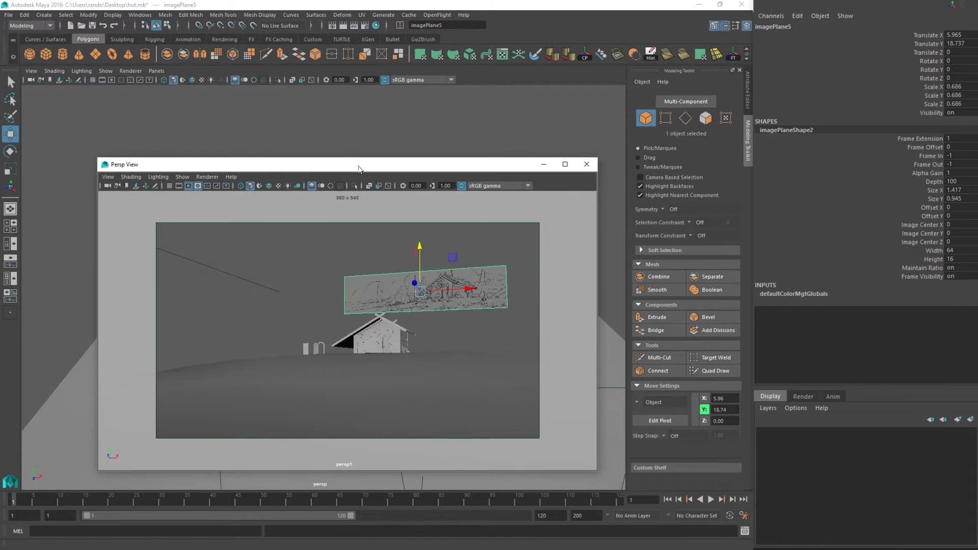
Open the render settings, place the window beside the hut view, and go to the image size options.
click(366, 26)
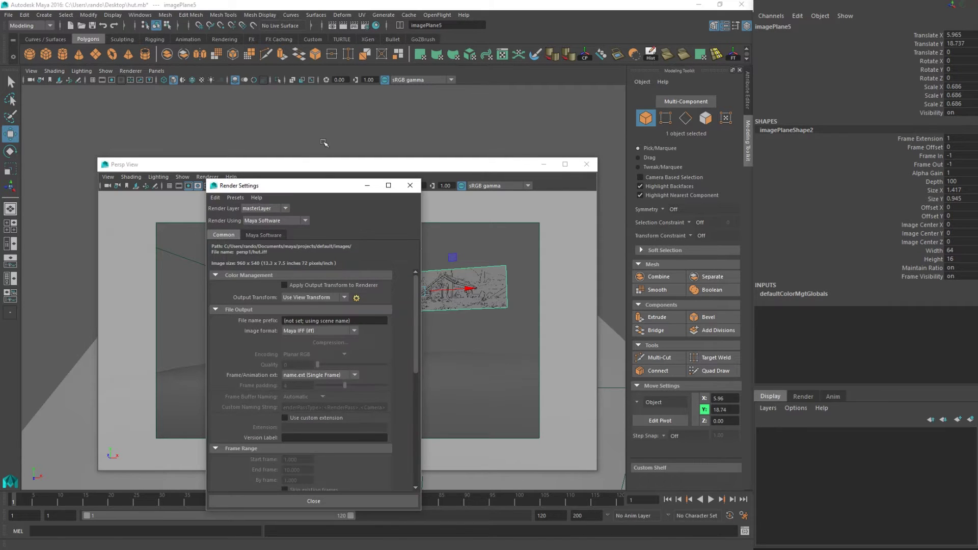
drag(324, 190, 252, 162)
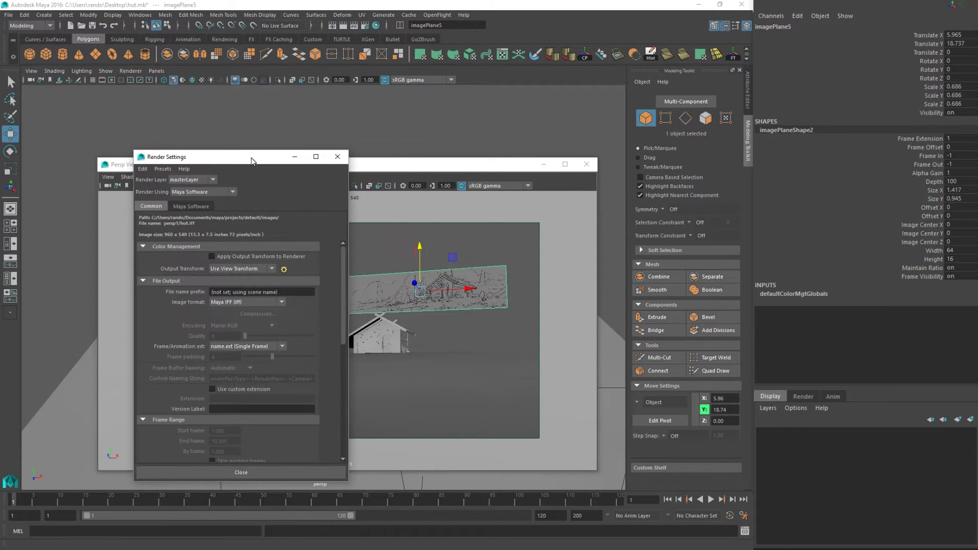
click(199, 192)
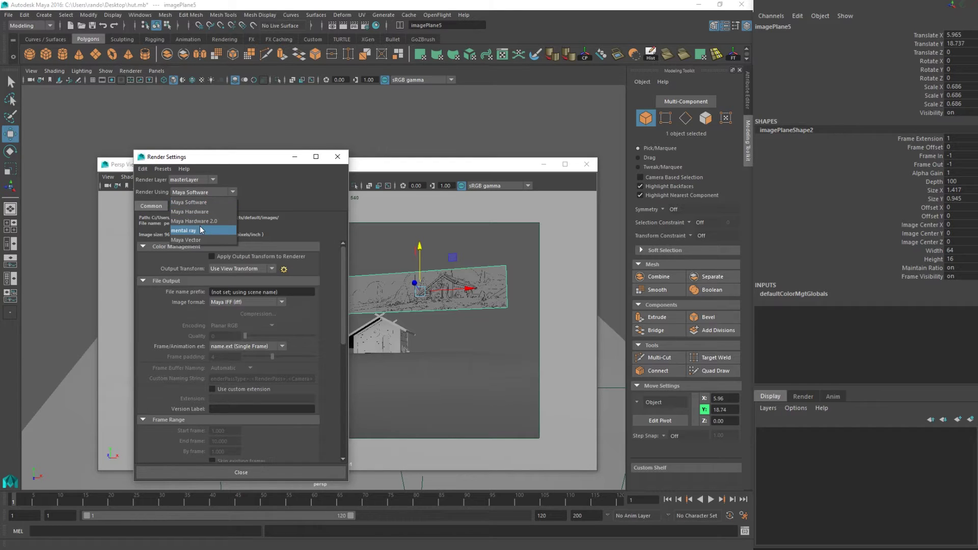
click(277, 195)
scroll(260, 289, down, 7)
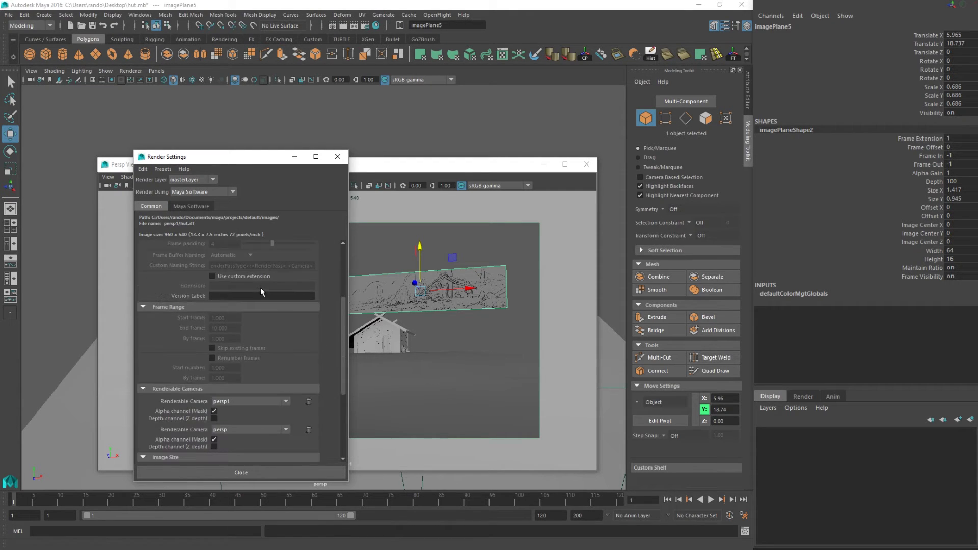
scroll(261, 288, down, 5)
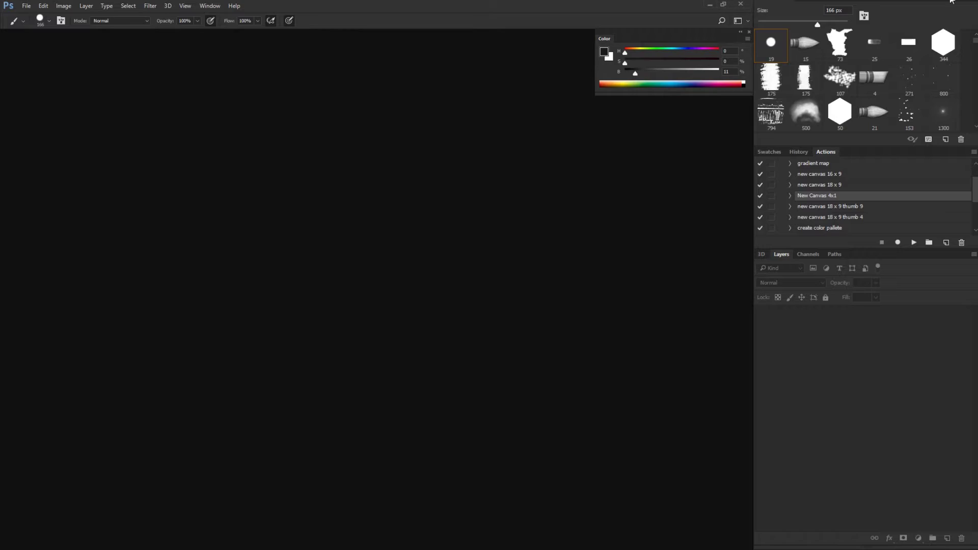
Switch to Photoshop and create a new document by running the "New Canvas 4x1" action.
click(31, 9)
click(29, 11)
click(913, 243)
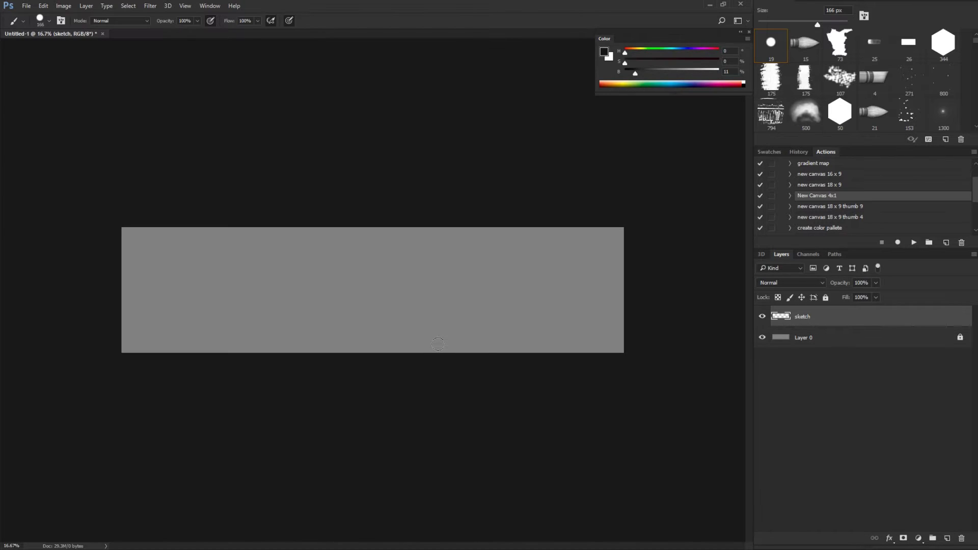
Check the canvas's pixel dimensions in Image Size, try a width of 640 pixels, and close it without applying.
key(ctrl+u)
key(Return)
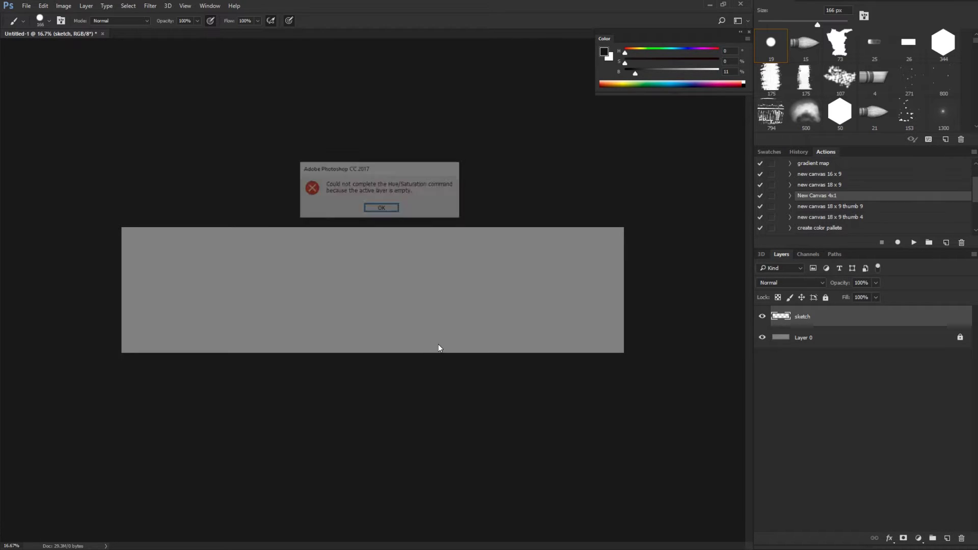
key(ctrl+alt+i)
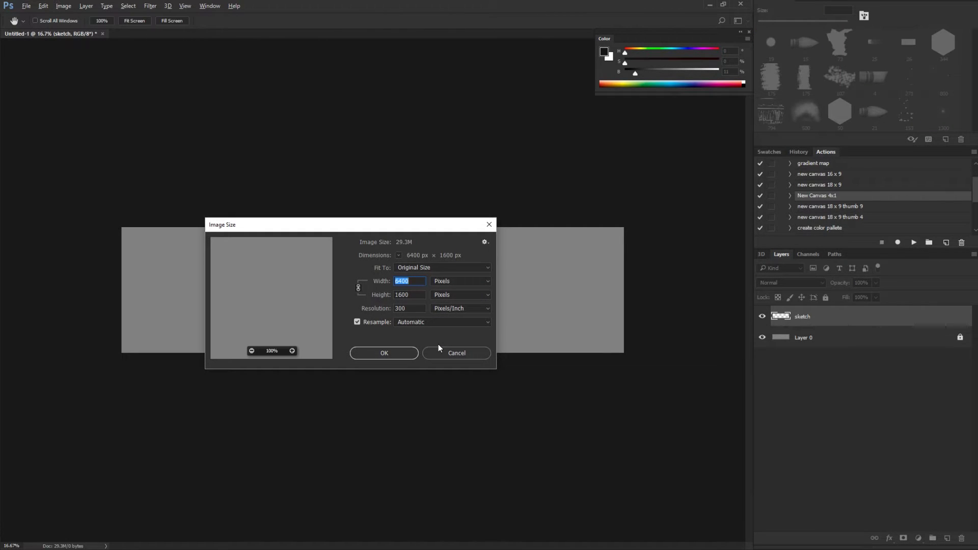
click(406, 282)
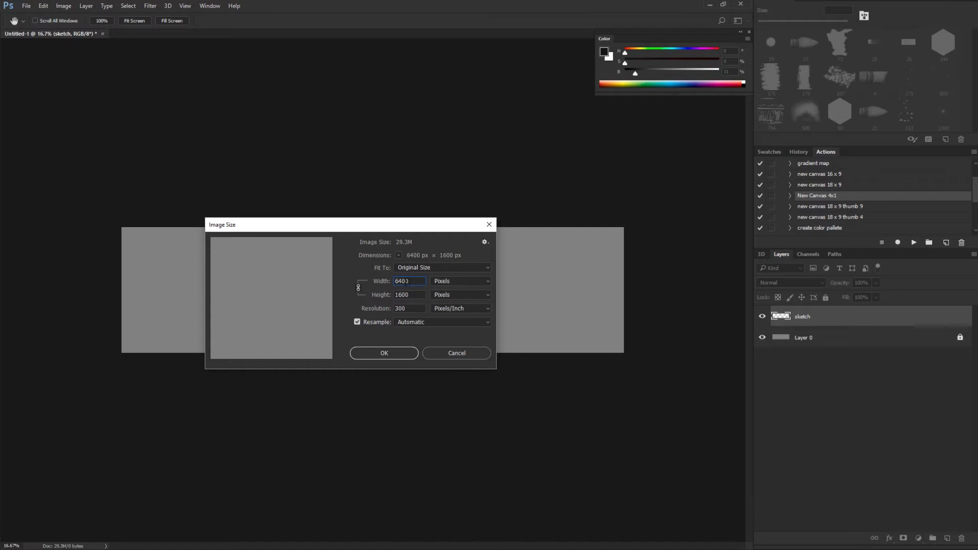
key(BackSpace)
click(421, 294)
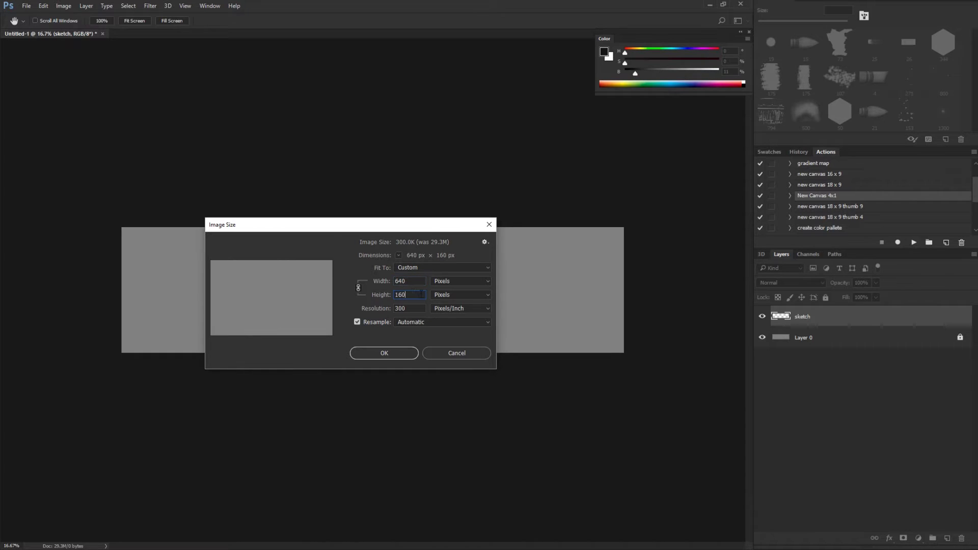
click(489, 224)
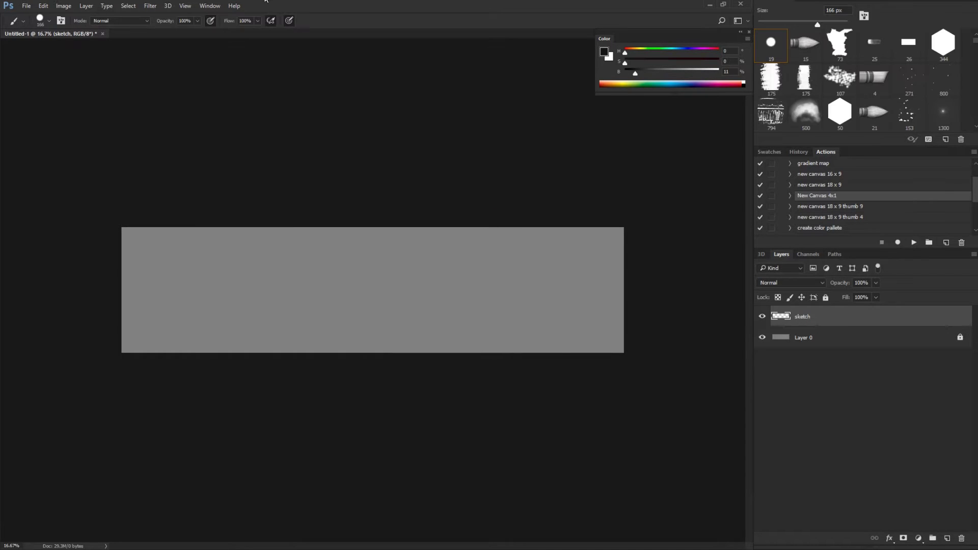
Switch back to Maya, set the render image size to 640 by 160 pixels, and close the render settings.
click(323, 59)
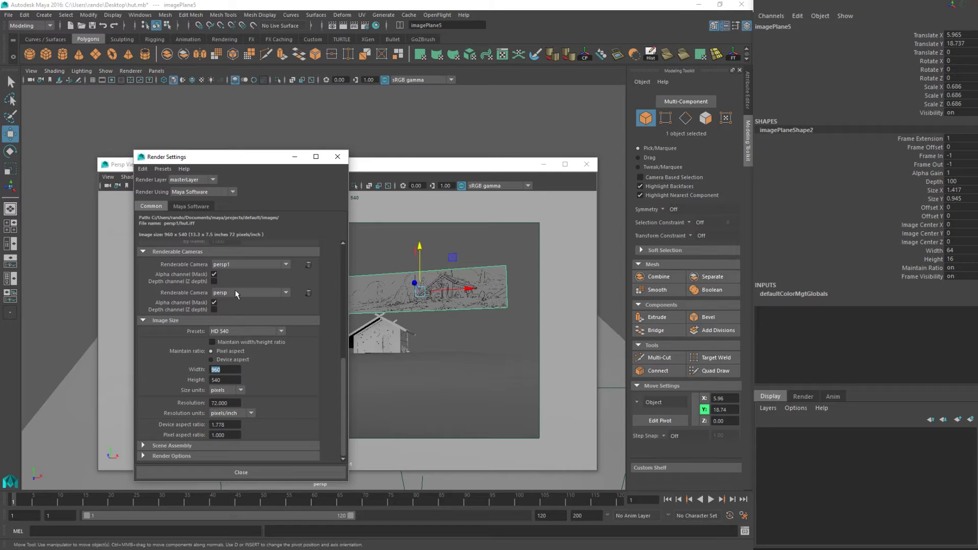
text(65)
key(BackSpace)
text(40)
key(Tab)
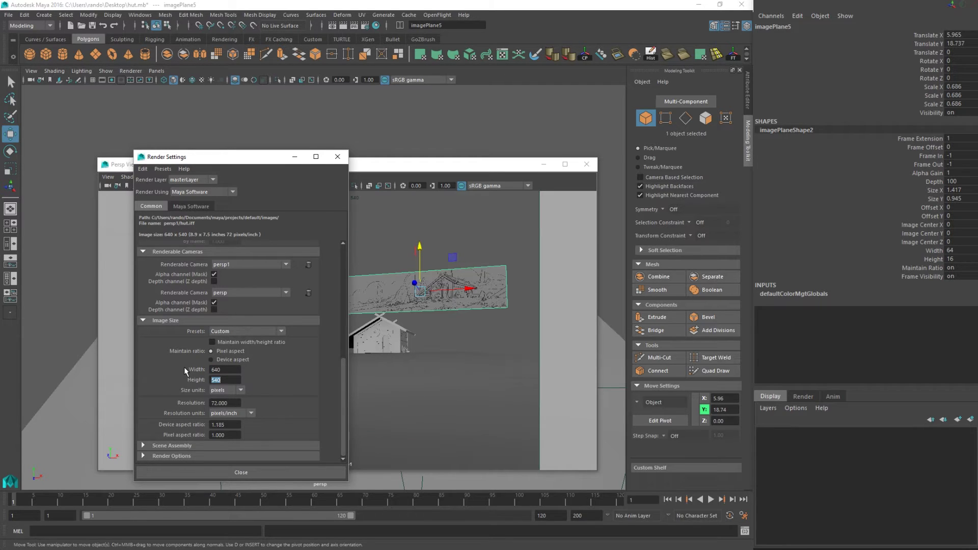
text(160)
click(241, 472)
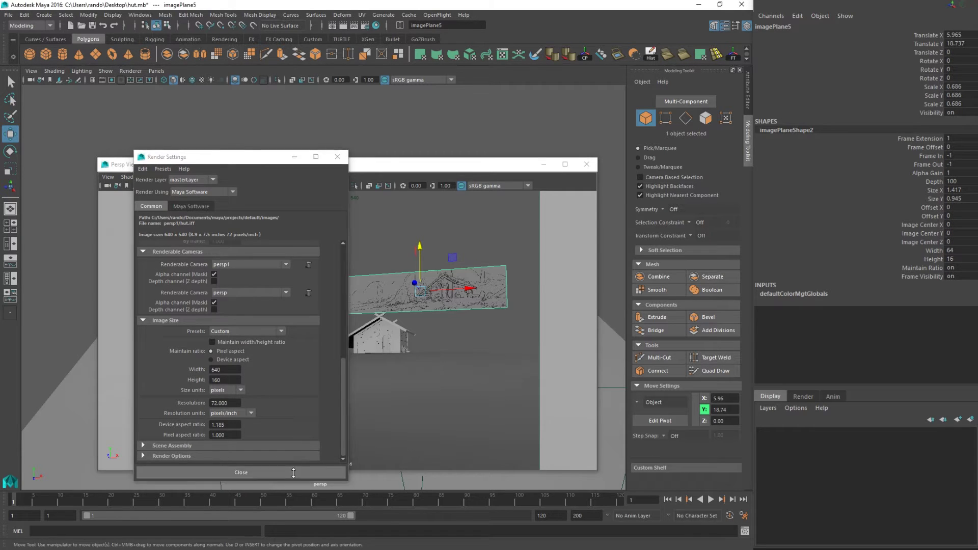
Shrink the floating camera window around the wide gate and place it above the hut in the main viewport.
drag(369, 164, 376, 143)
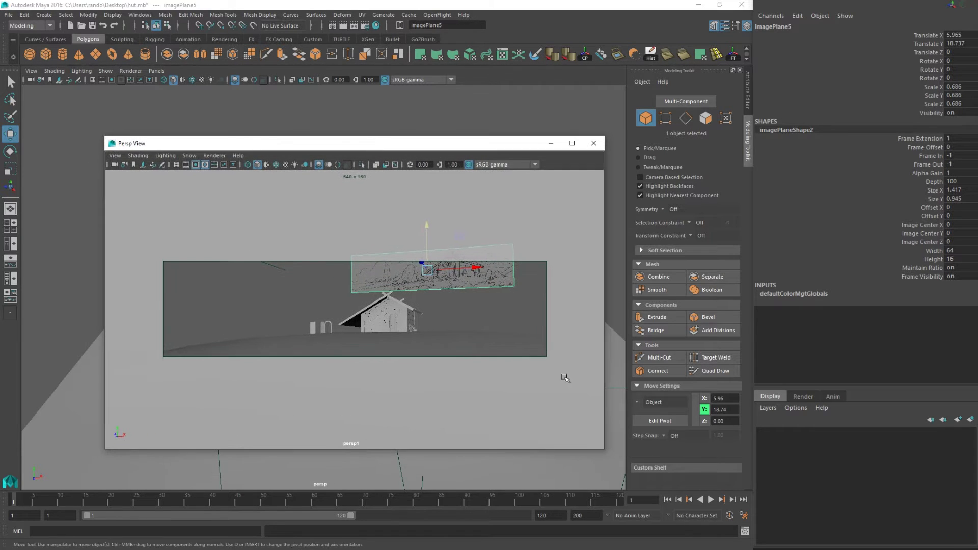
drag(602, 450, 613, 329)
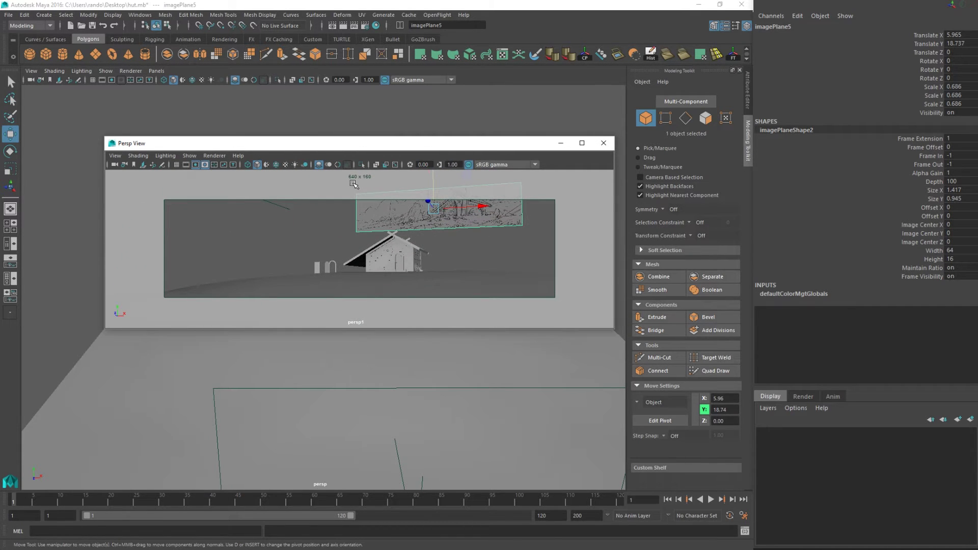
drag(361, 138, 374, 116)
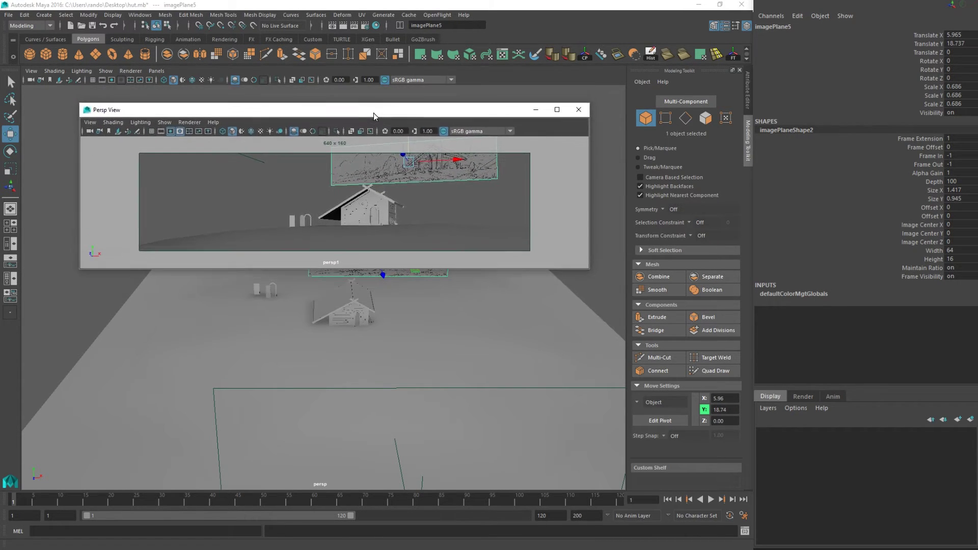
Import "seeing other humans 2016.jpg" from the Desktop as an image plane for the floating window's persp1 camera.
click(91, 122)
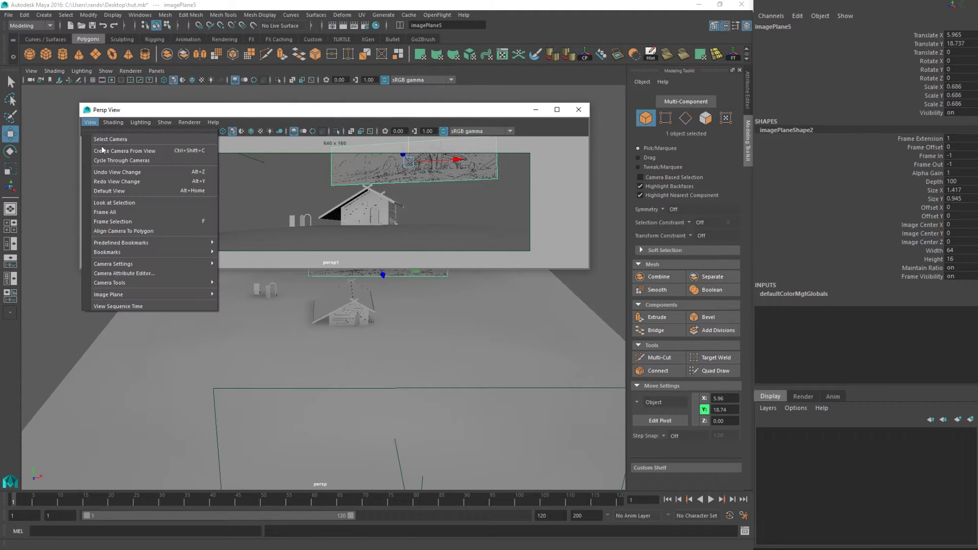
mouse_move(125, 294)
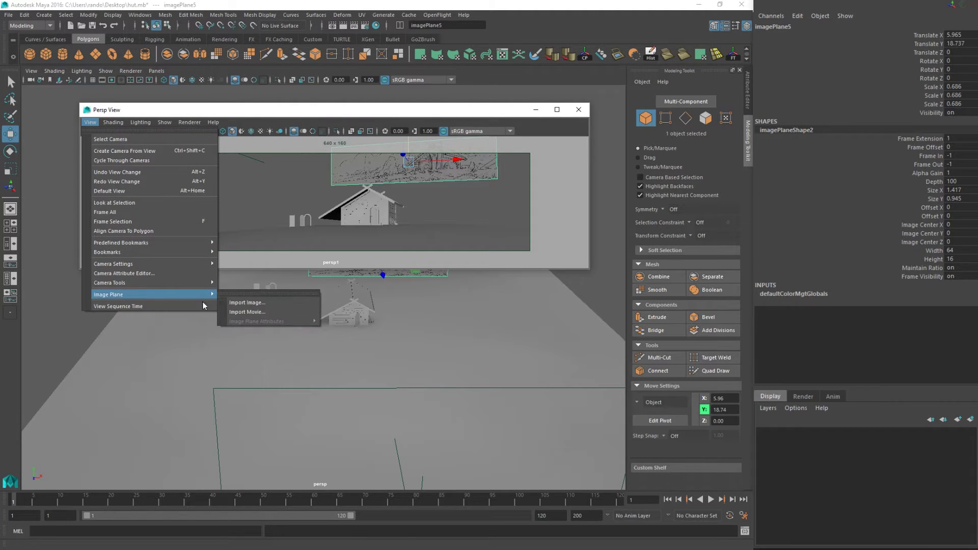
click(232, 303)
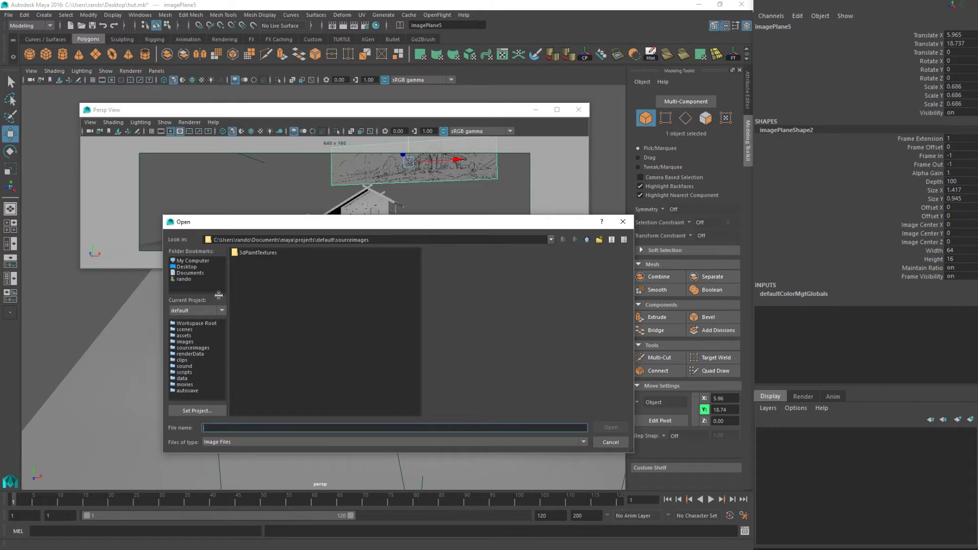
click(189, 267)
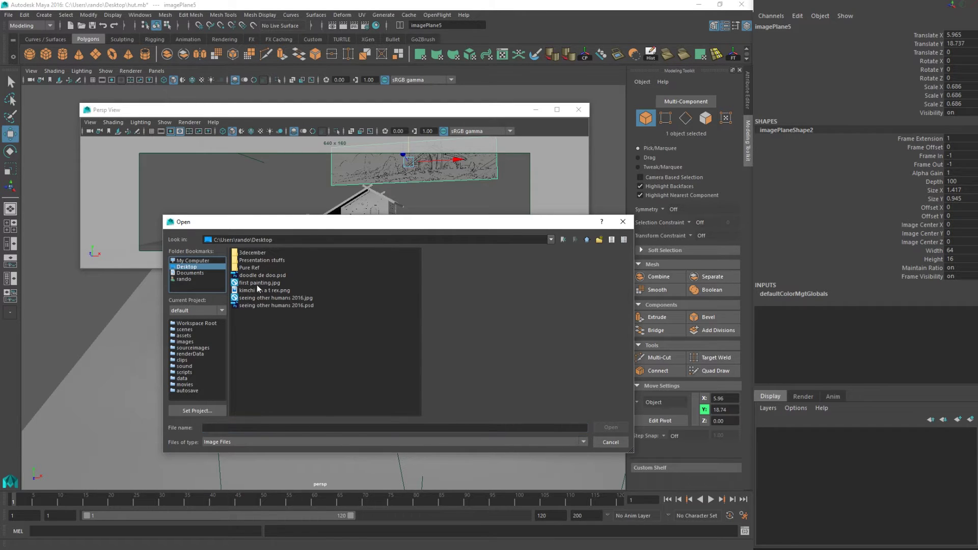
click(254, 298)
click(608, 427)
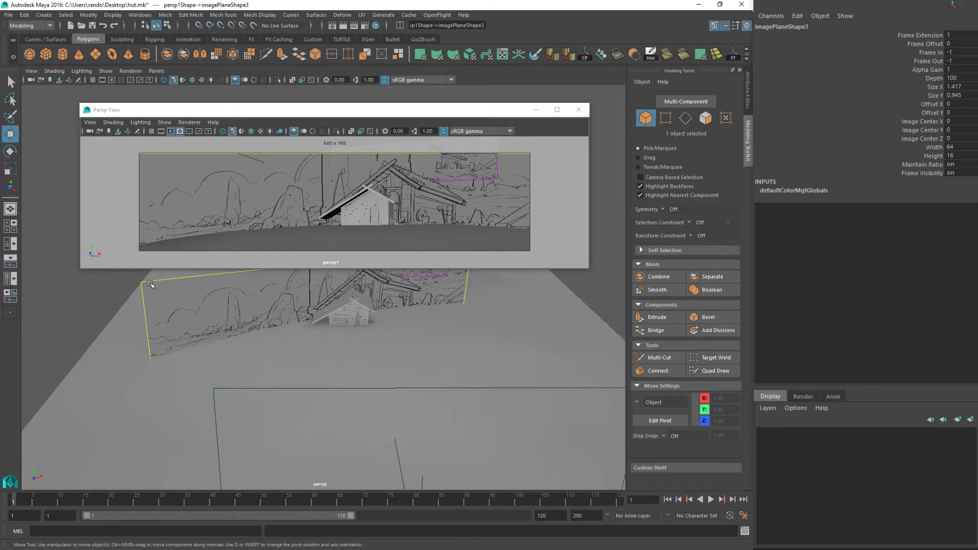
Select the old, smaller sketch image plane above the hut and move it below the ground to about Y -25.7.
alt+drag(408, 212, 389, 210)
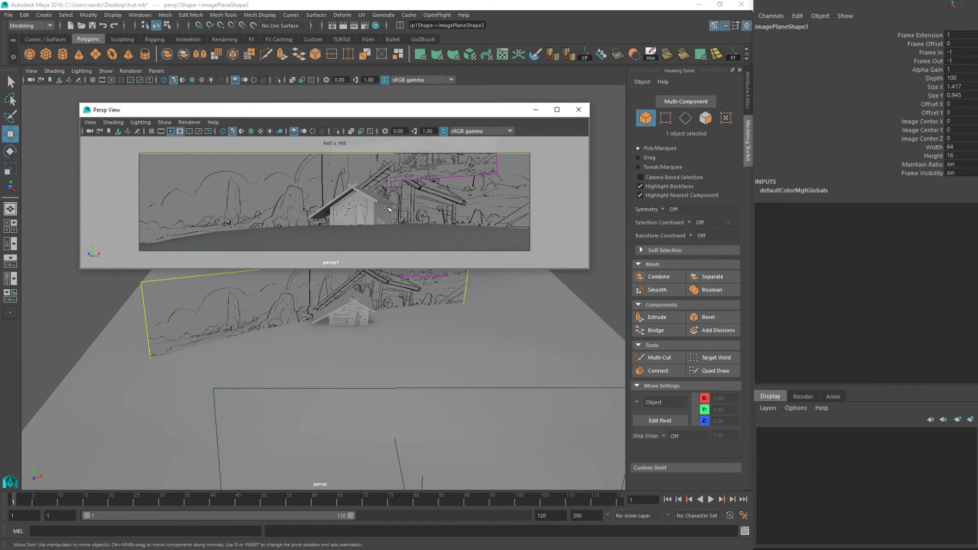
click(486, 175)
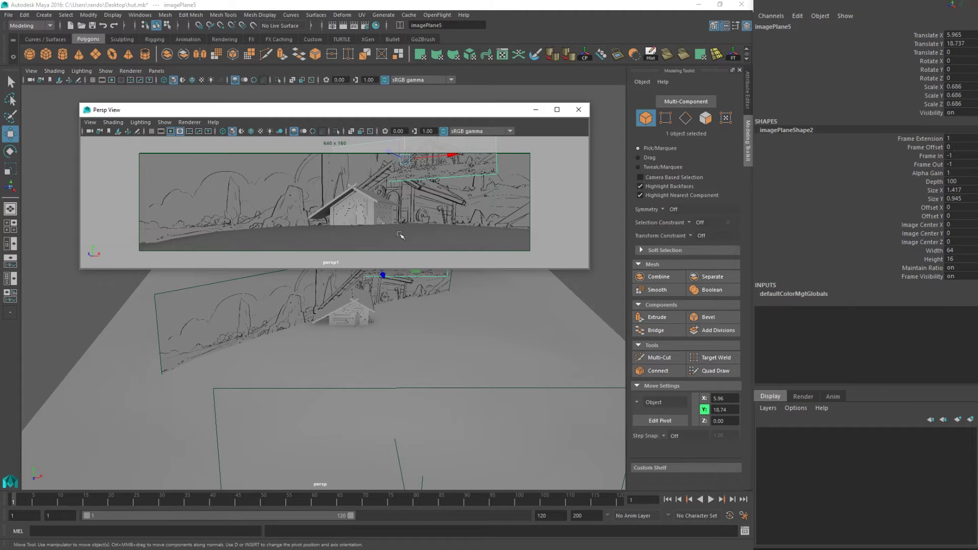
alt+drag(432, 326, 405, 385)
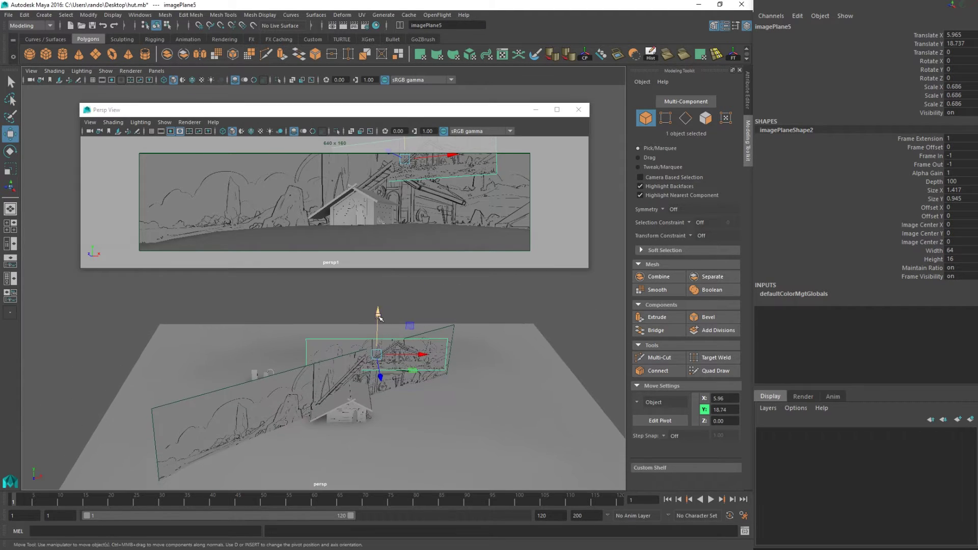
drag(378, 316, 383, 435)
alt+drag(433, 311, 410, 311)
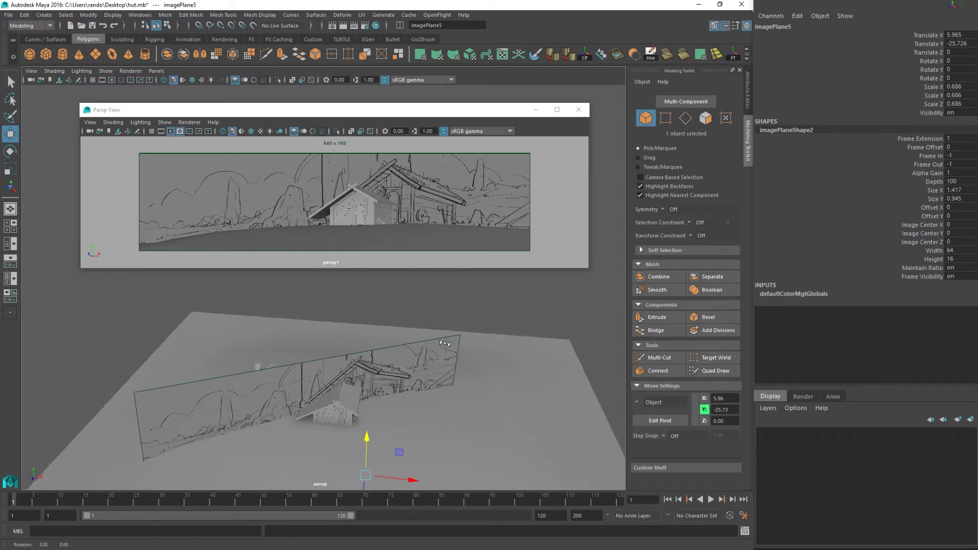
Show the floating camera view in wireframe and orbit, pan and dolly it until the hut overlays the sketched hut.
mouse_move(442, 224)
alt+mouse_down()
mouse_move(463, 225)
mouse_move(427, 223)
alt+mouse_up()
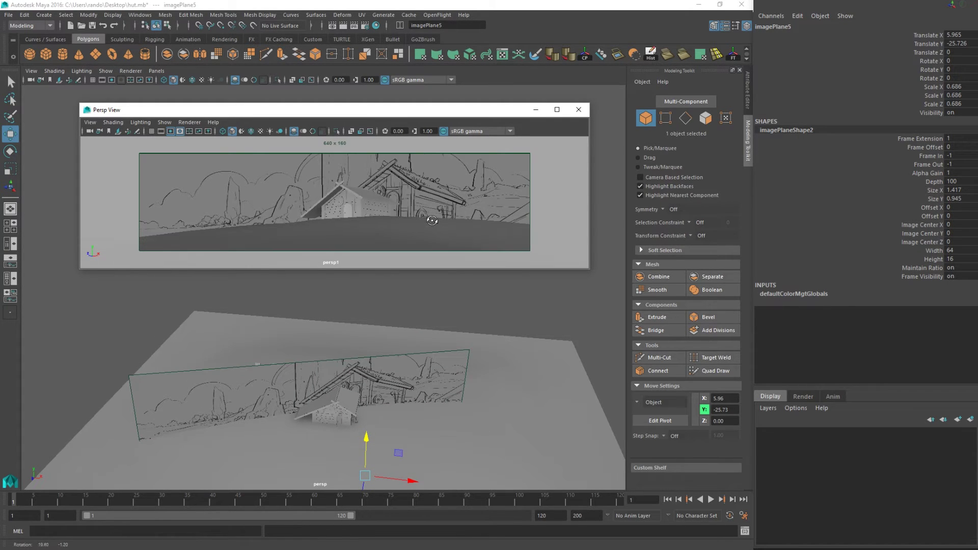
alt+right_drag(427, 222, 457, 217)
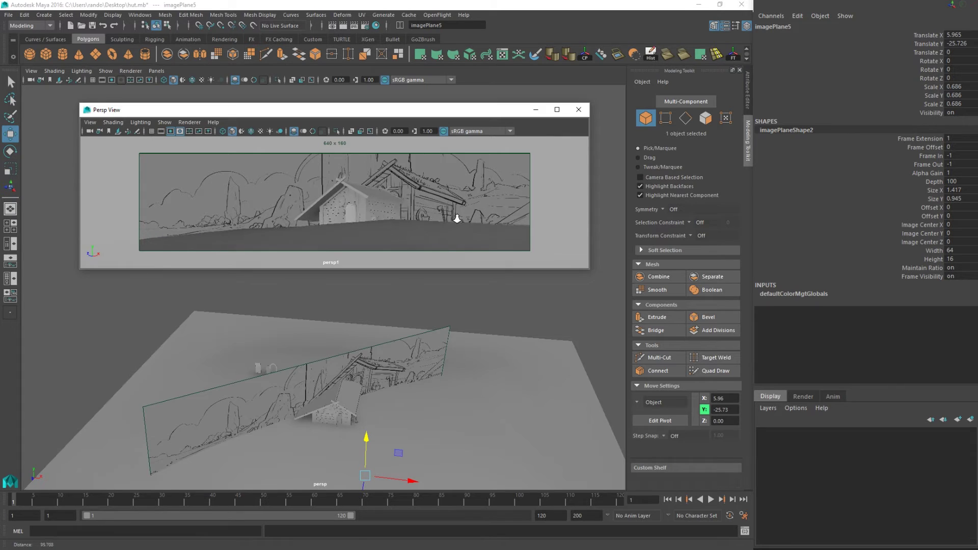
click(223, 131)
alt+middle_drag(395, 172, 445, 176)
alt+drag(445, 177, 461, 211)
alt+right_drag(461, 212, 454, 202)
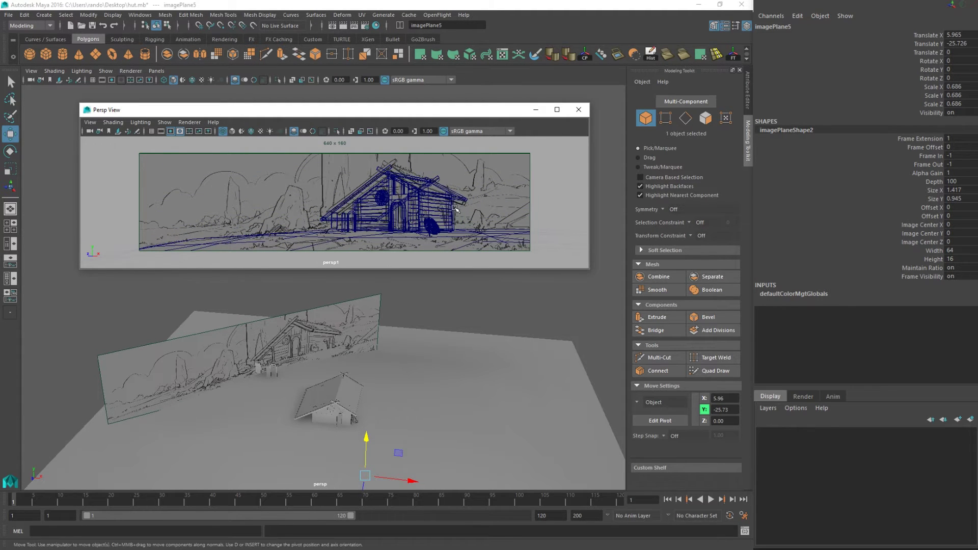
alt+middle_drag(455, 202, 457, 206)
alt+right_drag(444, 203, 435, 198)
alt+middle_drag(435, 198, 436, 194)
Select the persp1 camera object in the main viewport and frame it.
alt+drag(365, 368, 422, 360)
click(453, 363)
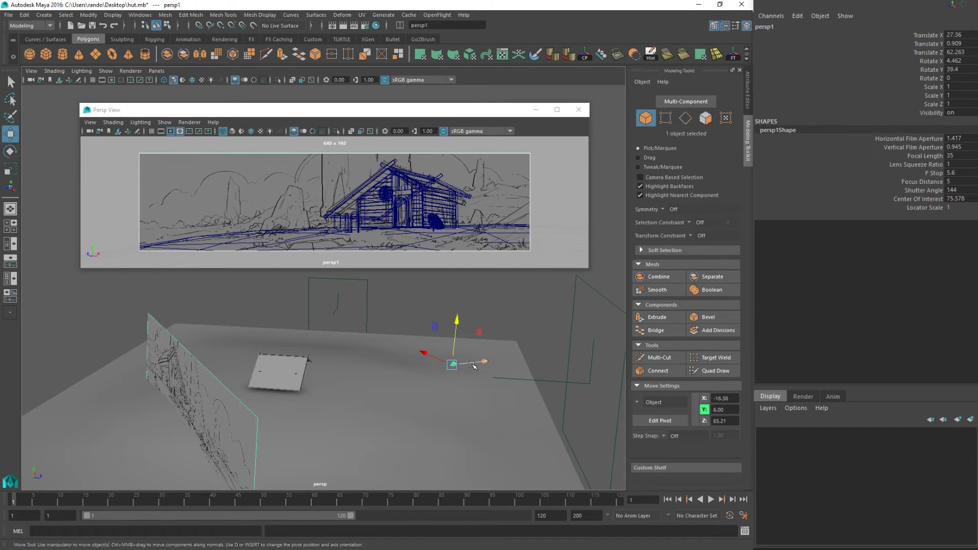
key(f)
alt+right_drag(382, 325, 354, 298)
alt+middle_drag(354, 298, 336, 360)
Try slightly moving and rotating the persp1 camera with the manipulators, and undo each change.
drag(371, 304, 372, 302)
key(ctrl+z)
alt+right_drag(348, 326, 368, 345)
alt+drag(369, 344, 399, 351)
key(e)
drag(416, 390, 424, 392)
key(ctrl+z)
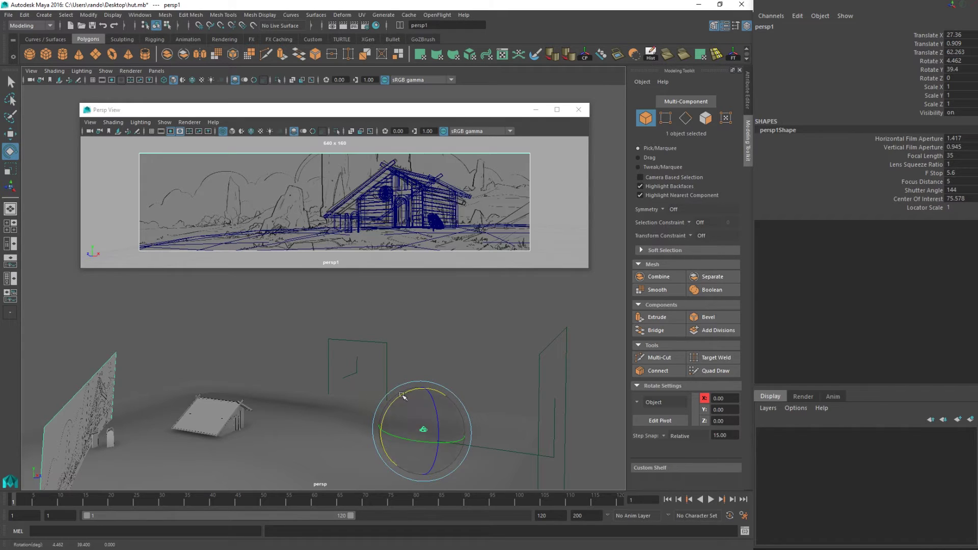
Tilt the persp1 camera to about 10.6° in X rotation, swinging it below the ground.
drag(411, 392, 410, 391)
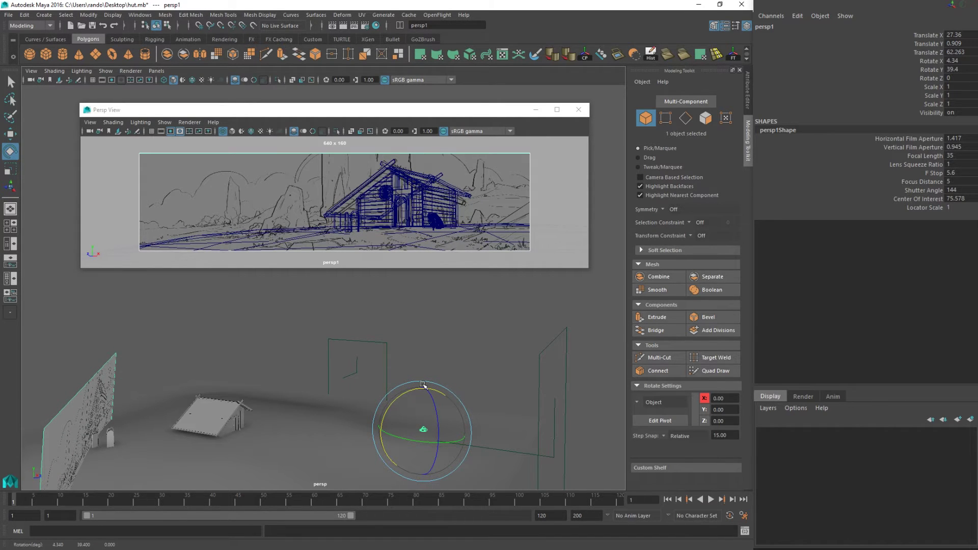
drag(416, 391, 435, 405)
key(w)
key(backslash)
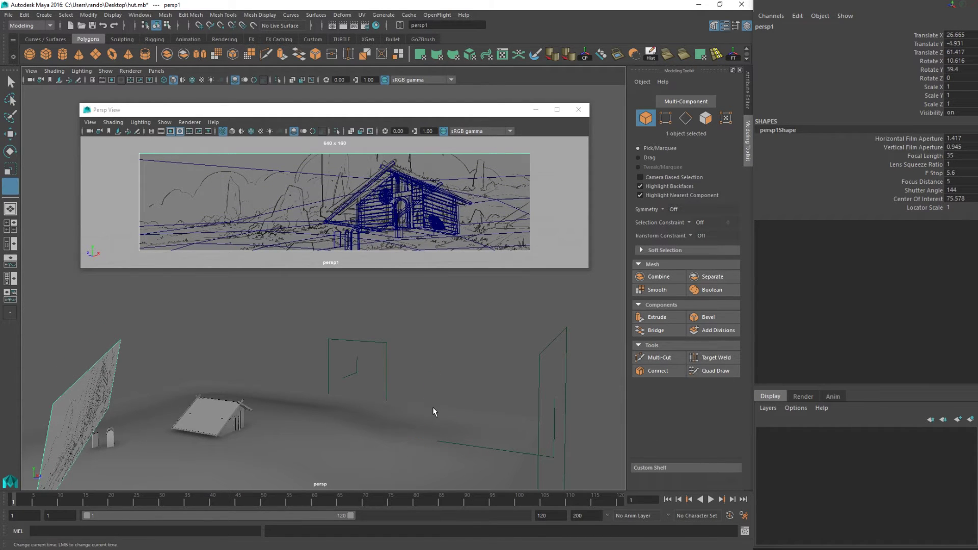
key(bracketleft)
Rotate the persp1 camera to about 6.8° in X and 39° in Y, raising it to match the sketched hut.
alt+drag(421, 339, 386, 378)
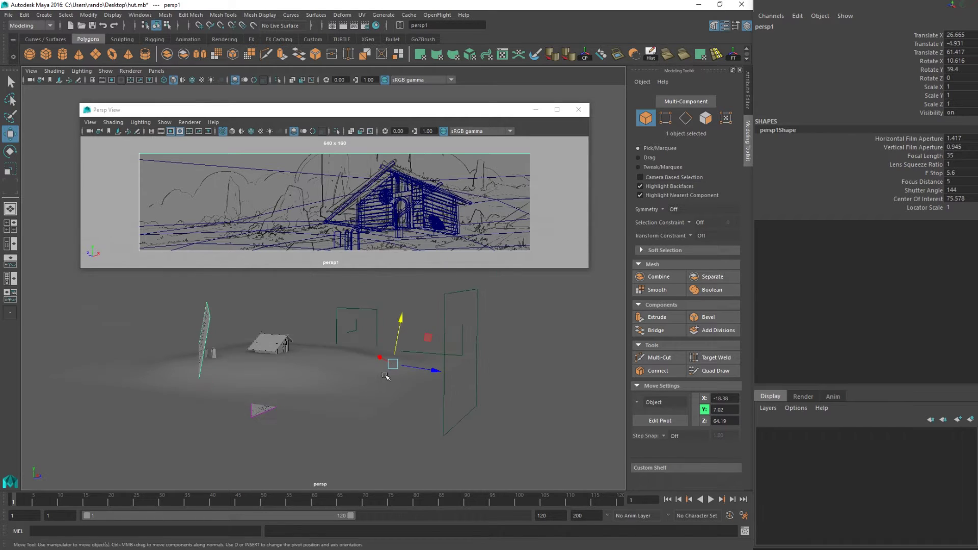
alt+right_drag(386, 378, 494, 393)
alt+drag(493, 393, 436, 396)
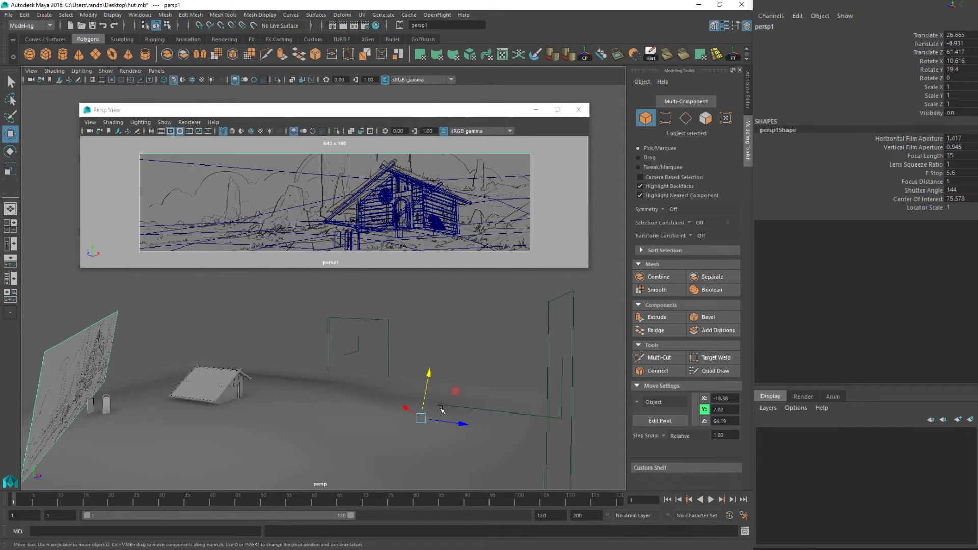
alt+right_drag(418, 378, 444, 423)
alt+middle_drag(443, 424, 367, 300)
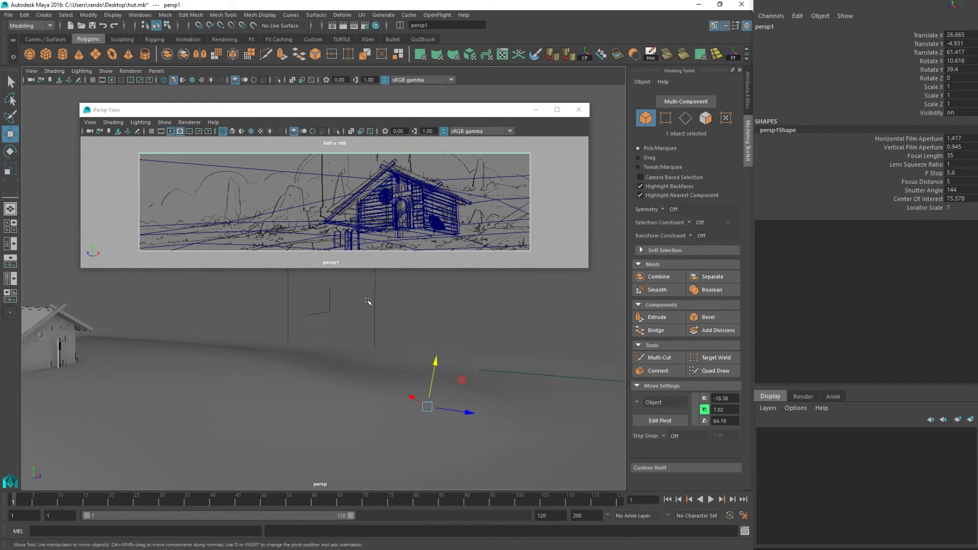
scroll(441, 392, up, 3)
scroll(486, 445, up, 3)
alt+middle_drag(486, 444, 404, 356)
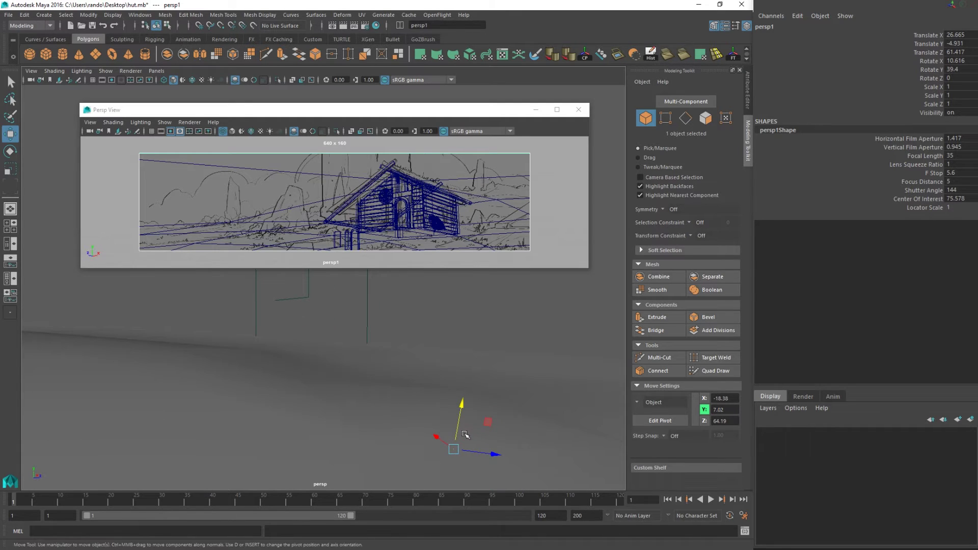
key(r)
key(w)
key(e)
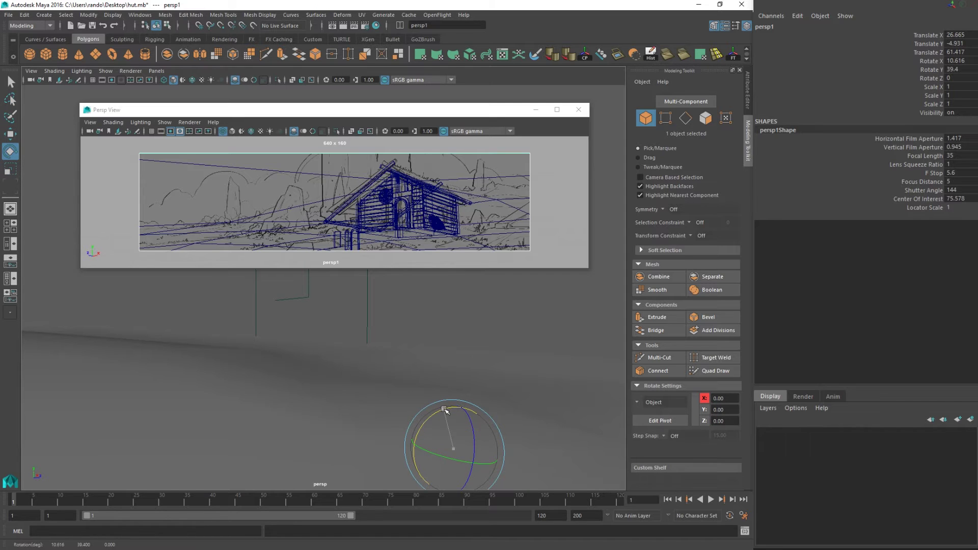
drag(445, 410, 472, 355)
key(w)
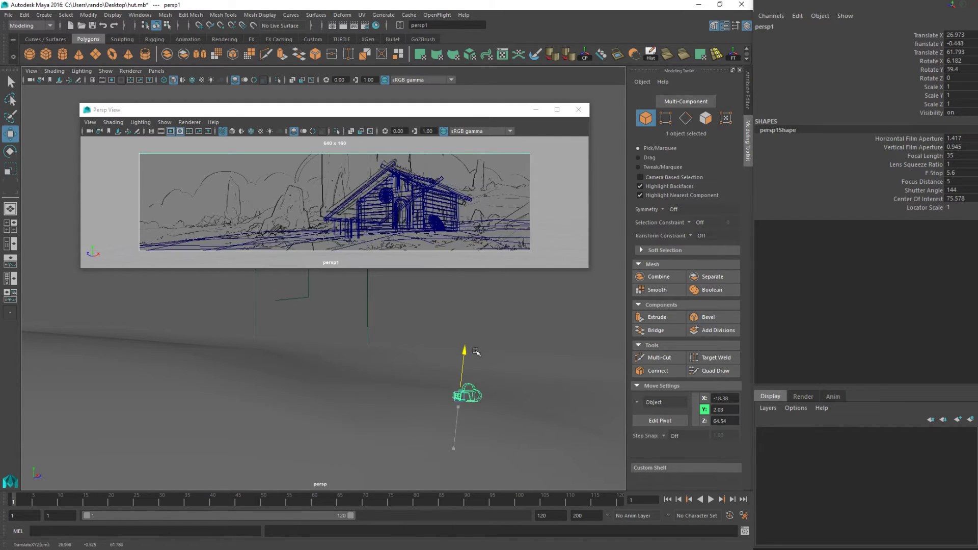
alt+drag(468, 195, 481, 196)
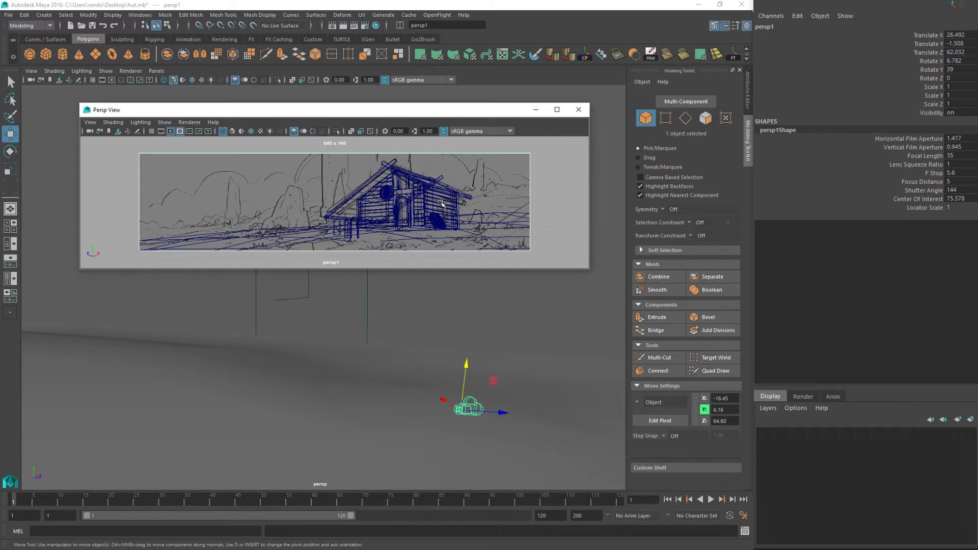
Preview the floating camera view in smooth shading and return it to wireframe.
click(233, 132)
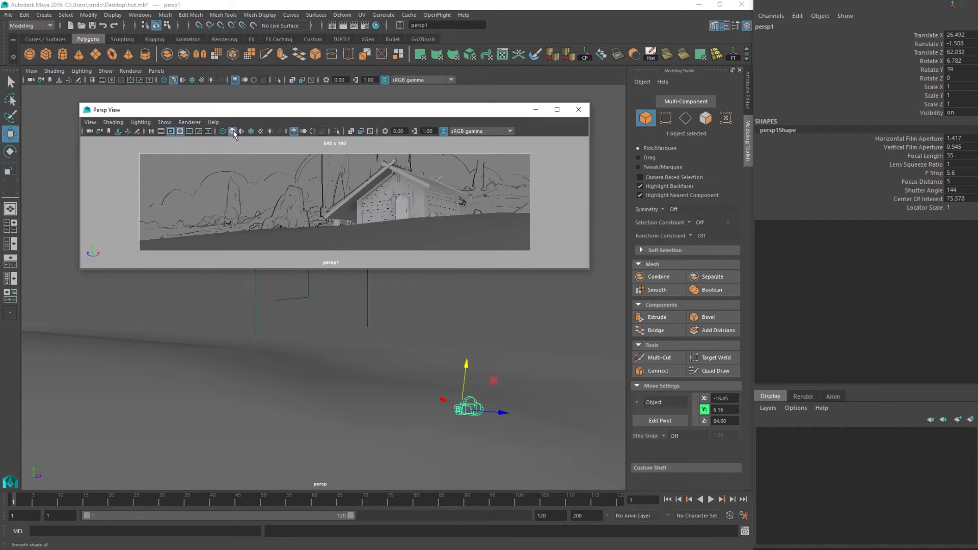
drag(439, 115, 453, 170)
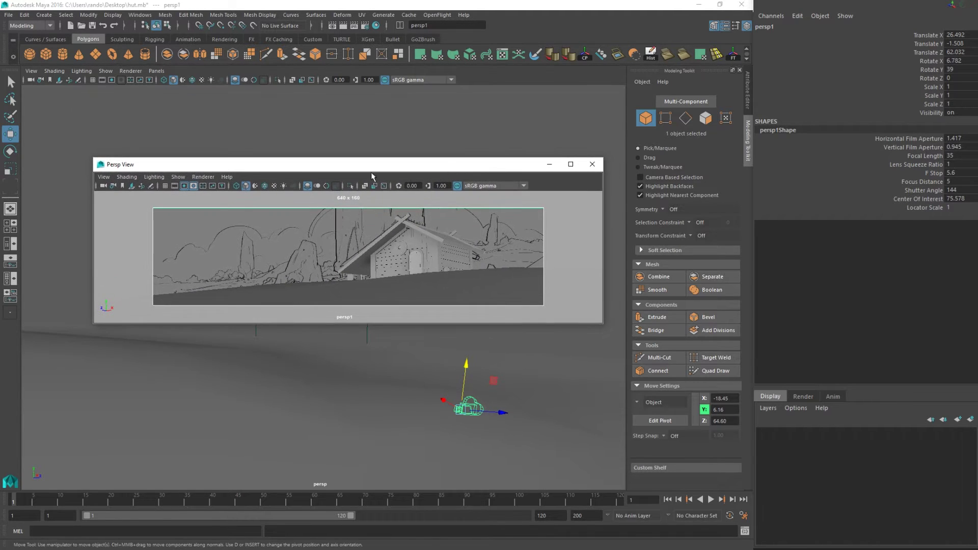
click(237, 186)
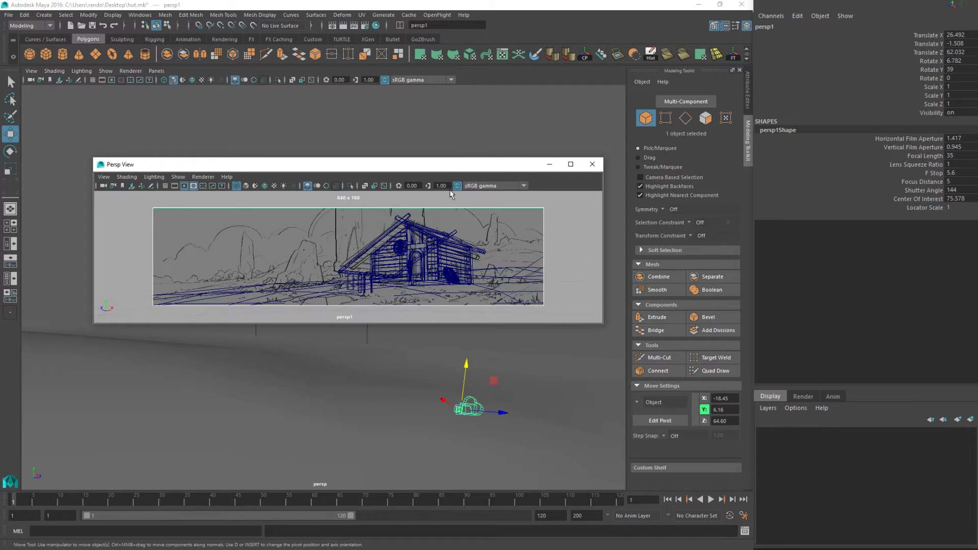
Place the floating camera window below the hut and orient the main view towards the hut and sketch plane.
drag(444, 169, 440, 276)
alt+drag(349, 241, 259, 251)
alt+middle_drag(259, 251, 343, 266)
alt+drag(356, 224, 316, 216)
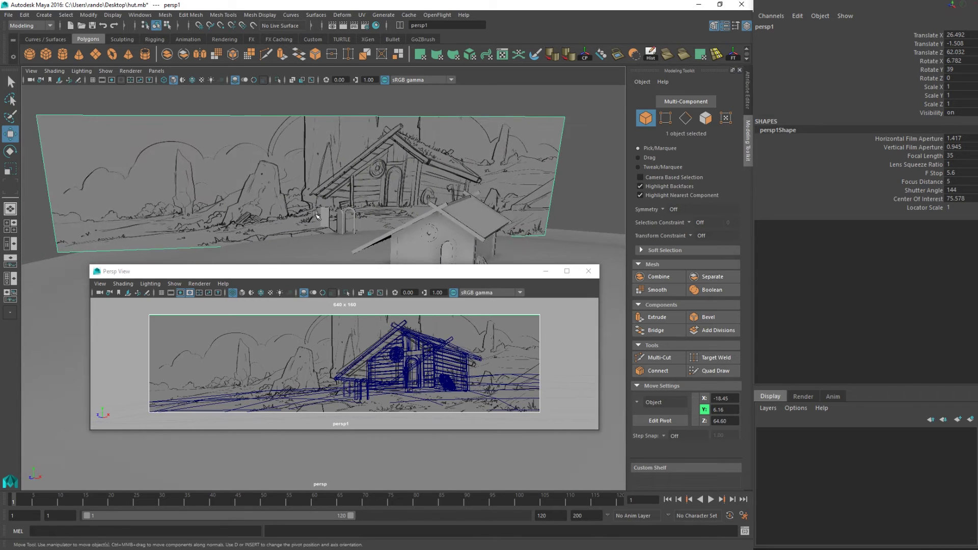
alt+middle_drag(383, 219, 346, 215)
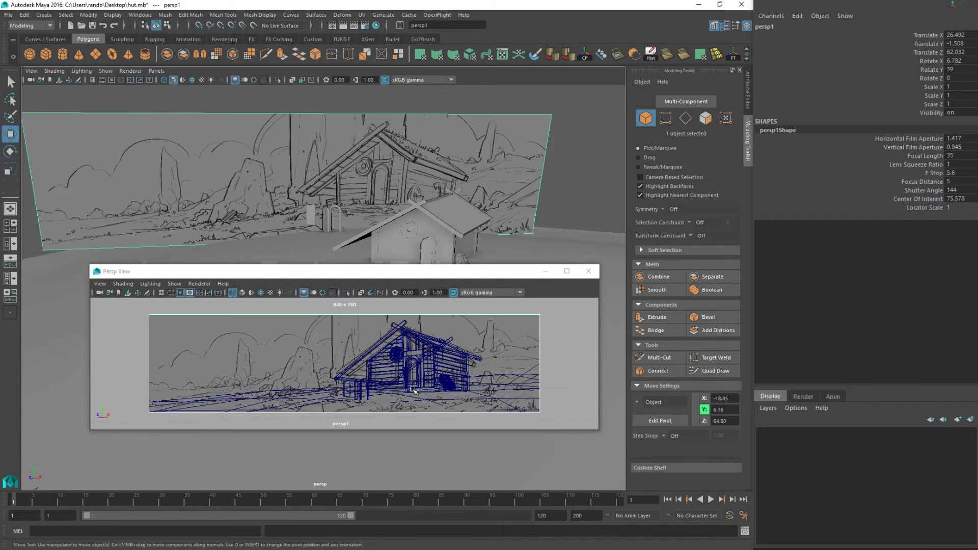
Select the ground plane, make the camera window slightly taller and shaded, and lower the plane to about Y -0.66.
click(478, 386)
click(483, 386)
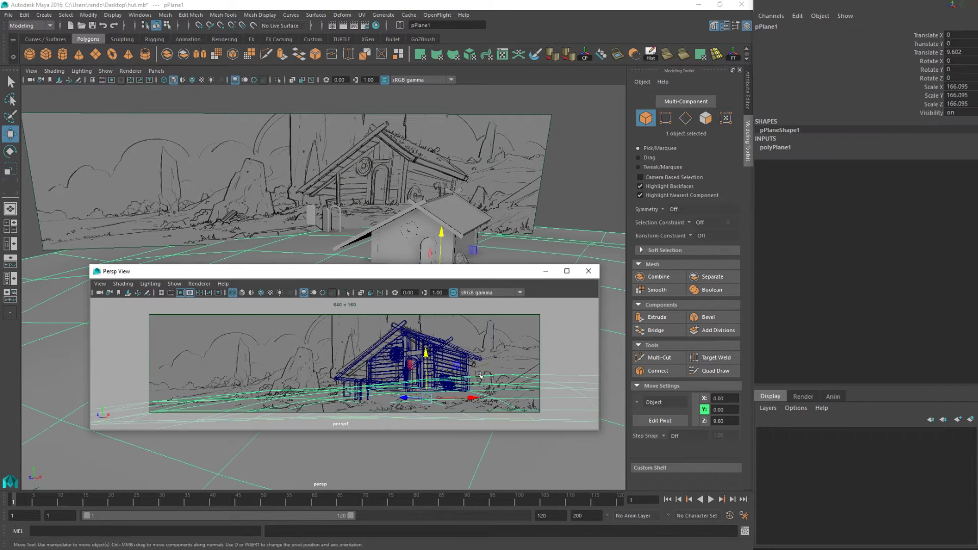
drag(436, 266, 437, 247)
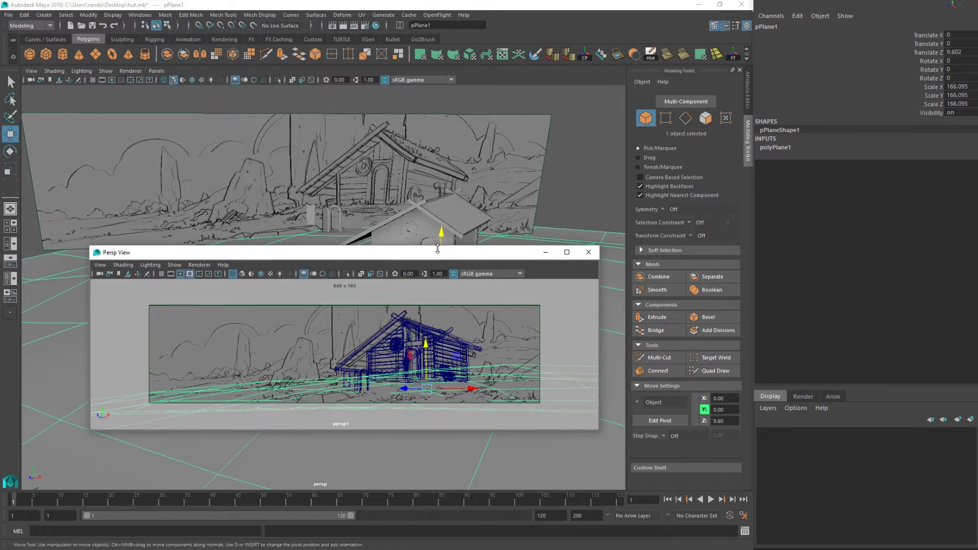
click(242, 273)
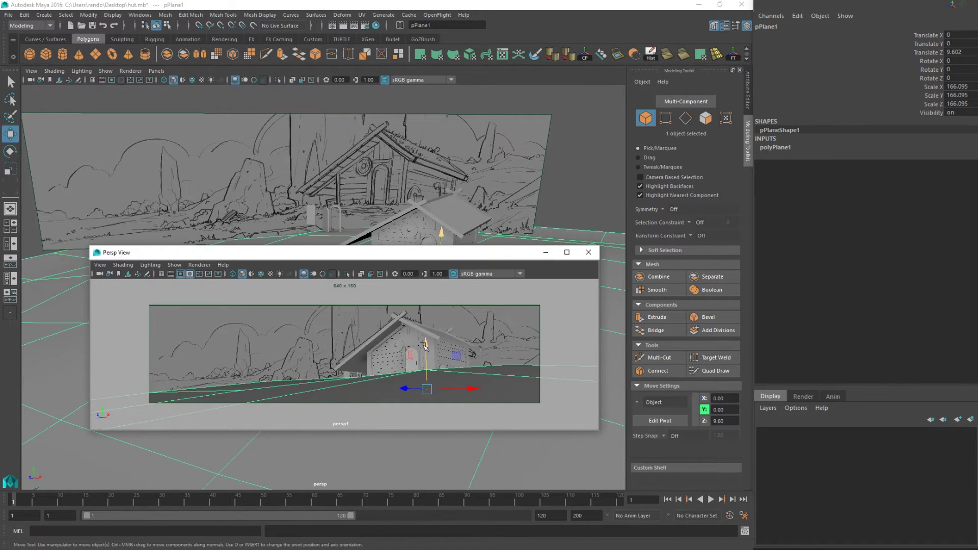
drag(423, 346, 425, 349)
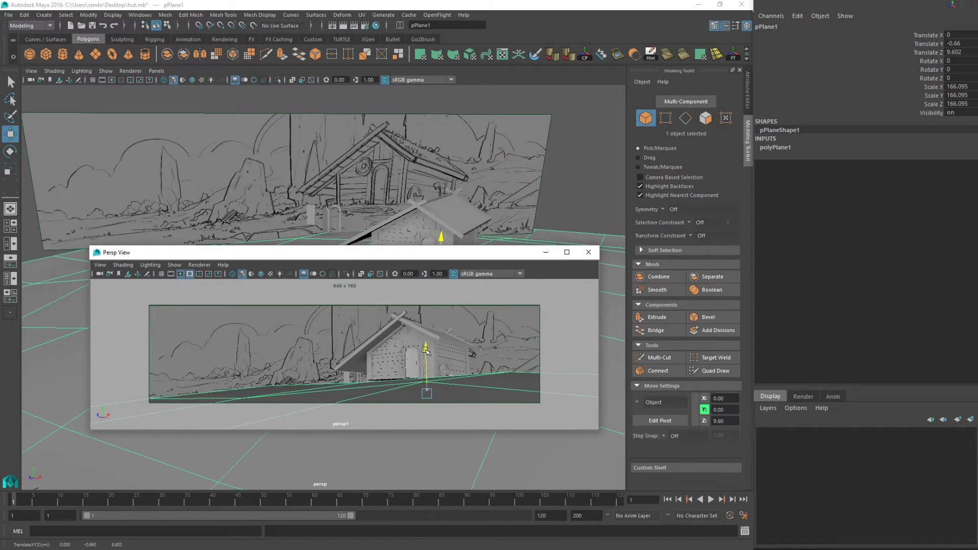
Raise the ground plane to about Y 0.13 and move the floating camera window clear of the main viewport.
drag(424, 255, 525, 270)
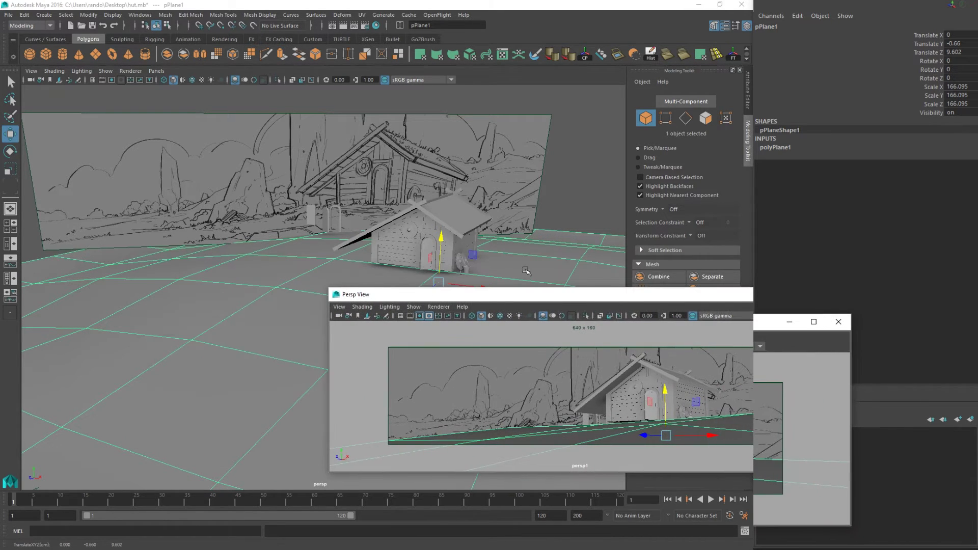
drag(447, 237, 441, 232)
drag(471, 297, 677, 320)
drag(614, 316, 244, 208)
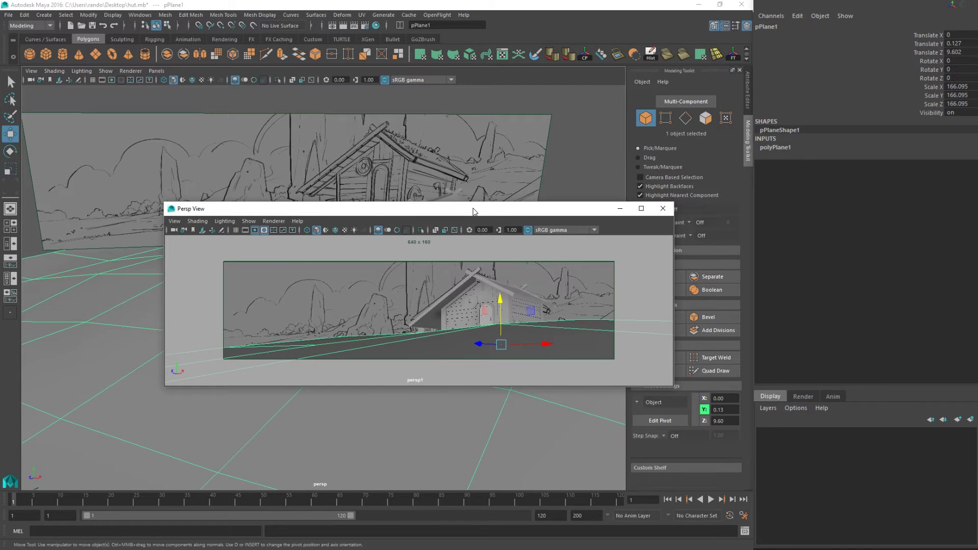
drag(475, 212, 977, 301)
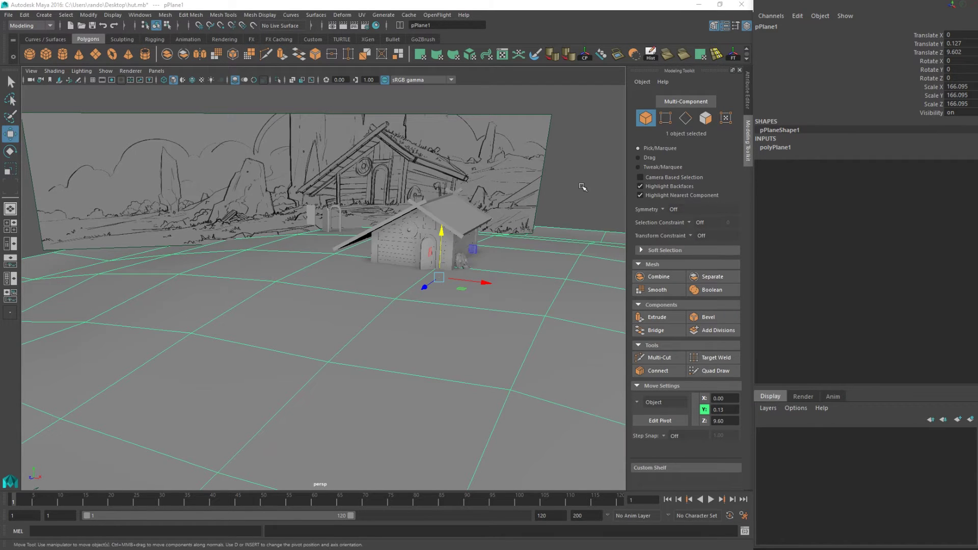
Switch the ground plane to face selection and select a two-by-two block of faces beside the hut.
click(473, 294)
mouse_move(473, 294)
alt+mouse_down()
mouse_move(493, 319)
mouse_move(456, 293)
alt+mouse_up()
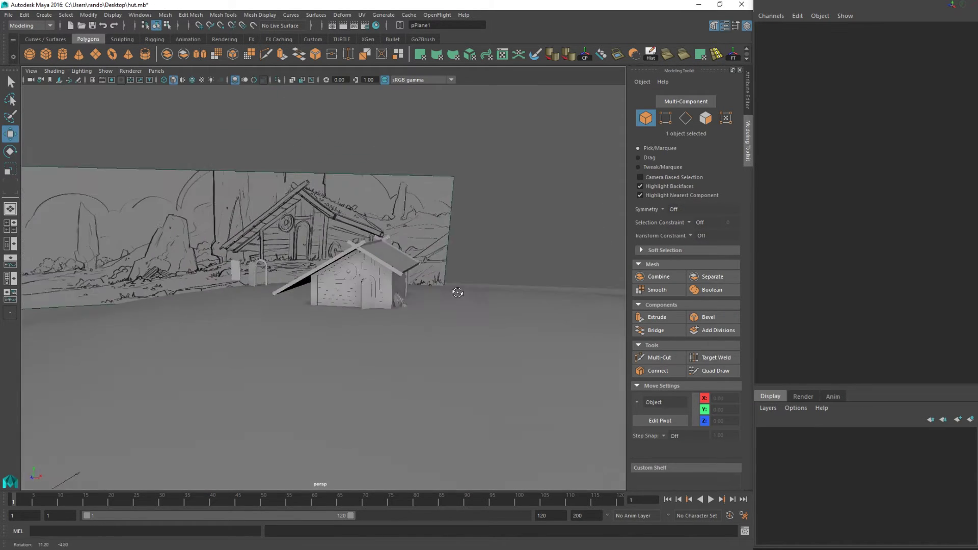
alt+middle_drag(456, 301, 459, 377)
click(407, 380)
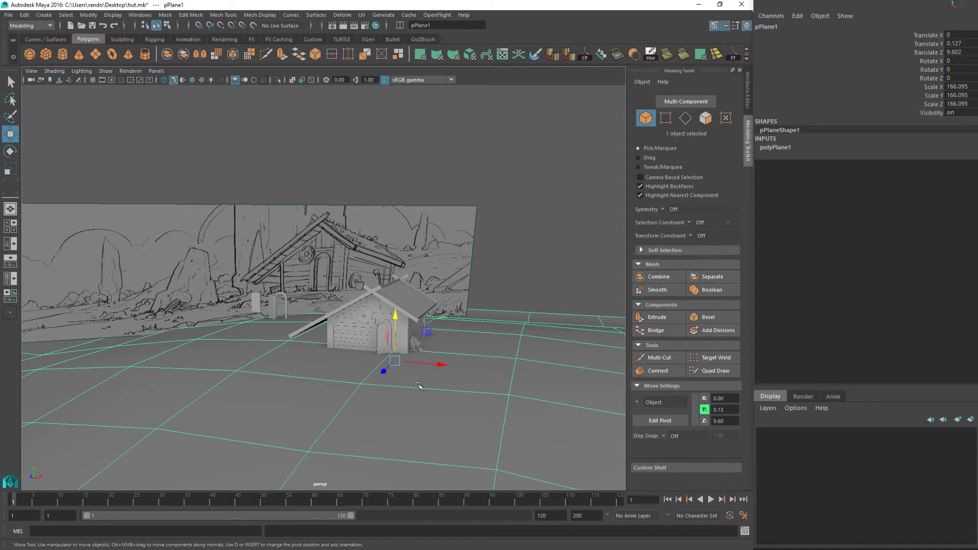
alt+drag(390, 351, 398, 377)
scroll(333, 251, down, 3)
alt+drag(334, 251, 415, 340)
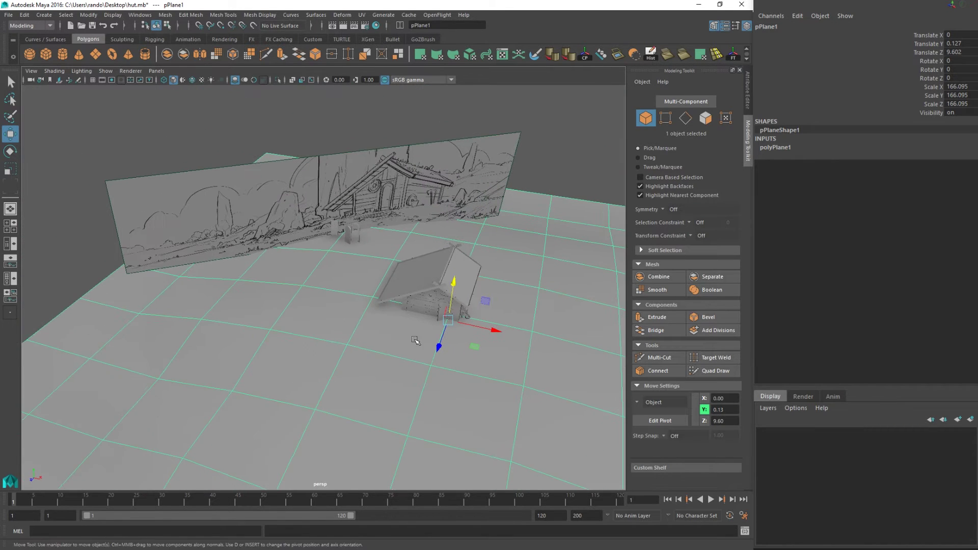
right_drag(485, 264, 497, 286)
click(481, 351)
shift+click(516, 308)
shift+click(574, 326)
shift+click(566, 378)
scroll(512, 415, down, 4)
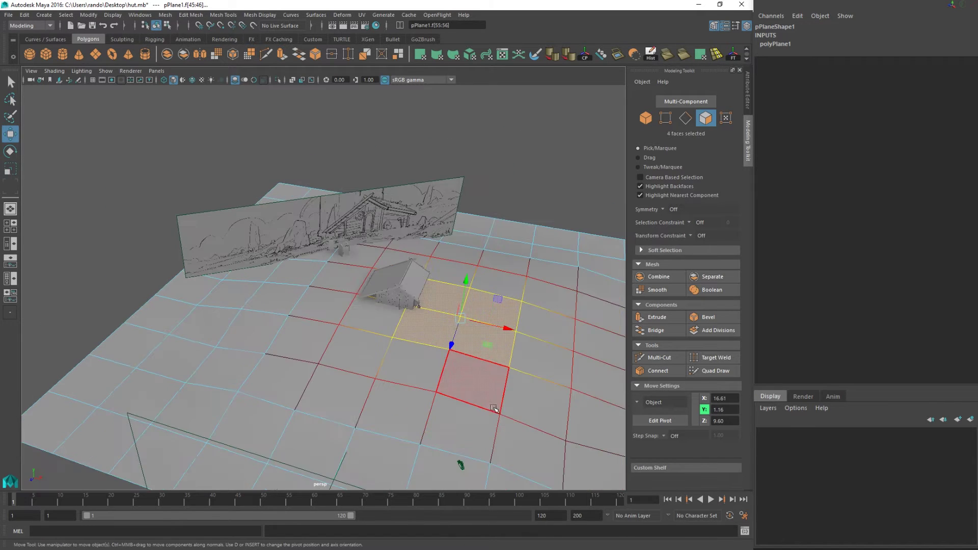
Select a broad area of ground faces around the hut and subdivide it with Smooth.
alt+drag(448, 353, 442, 392)
drag(242, 132, 605, 333)
alt+middle_drag(435, 268, 422, 329)
alt+drag(422, 328, 426, 286)
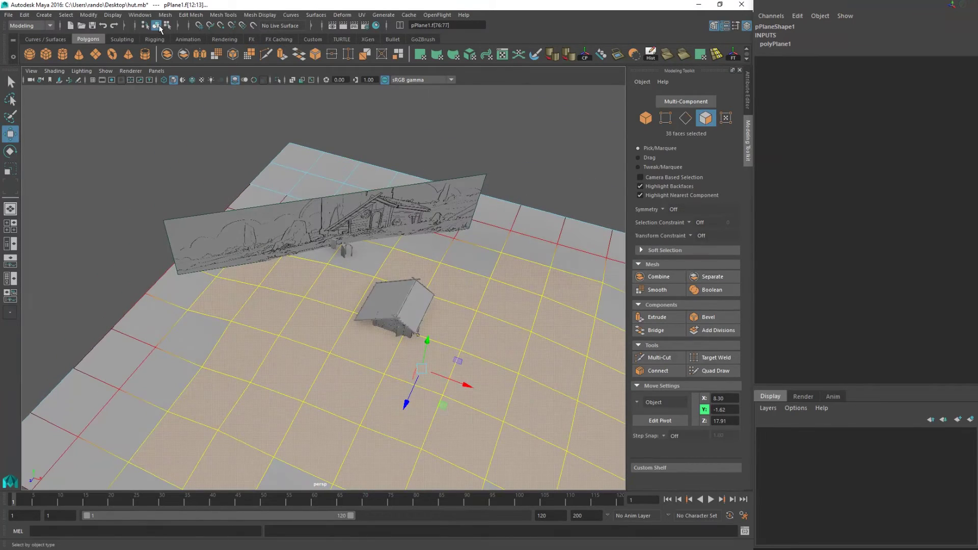
click(168, 19)
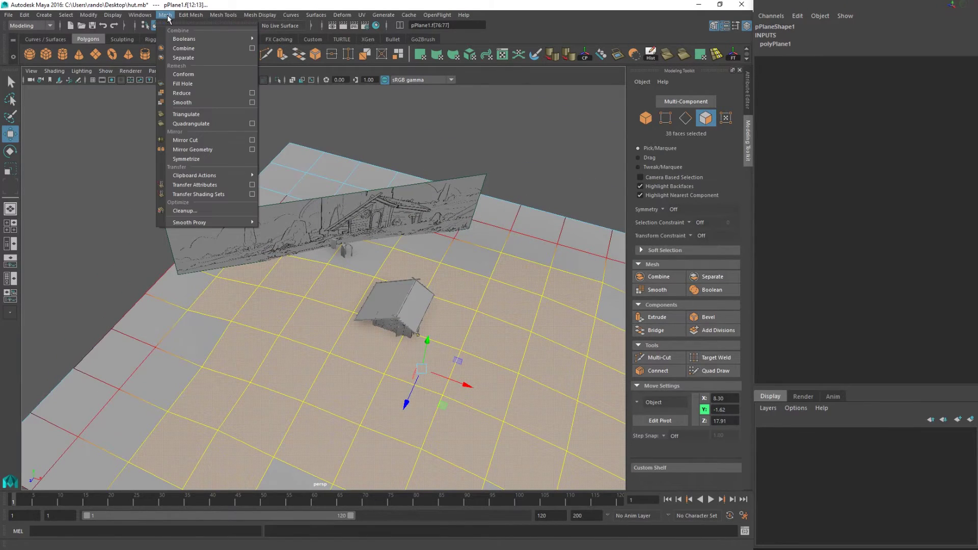
click(192, 103)
click(439, 142)
Select four of the subdivided ground faces around the hut's base.
alt+drag(439, 142, 399, 328)
scroll(398, 328, up, 5)
click(356, 345)
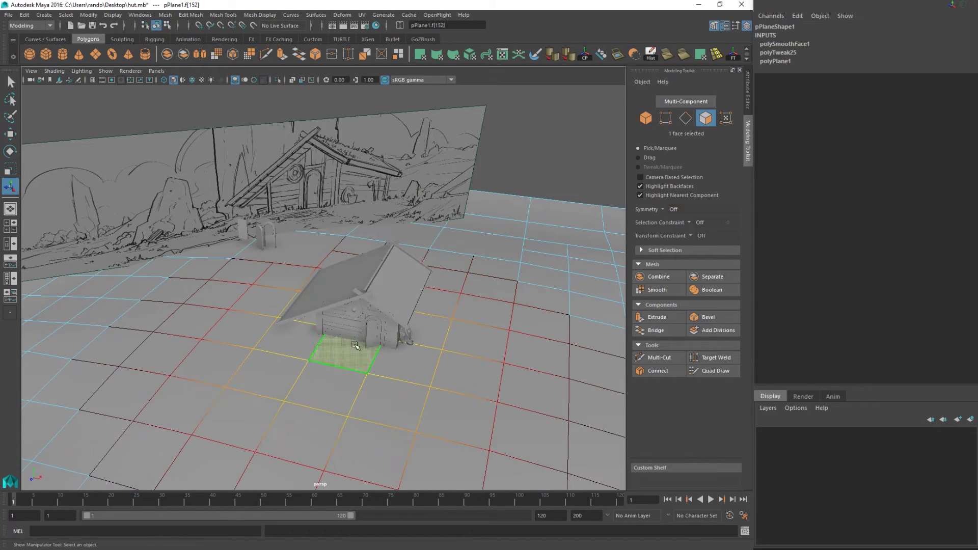
shift+click(357, 318)
shift+click(428, 309)
shift+click(433, 323)
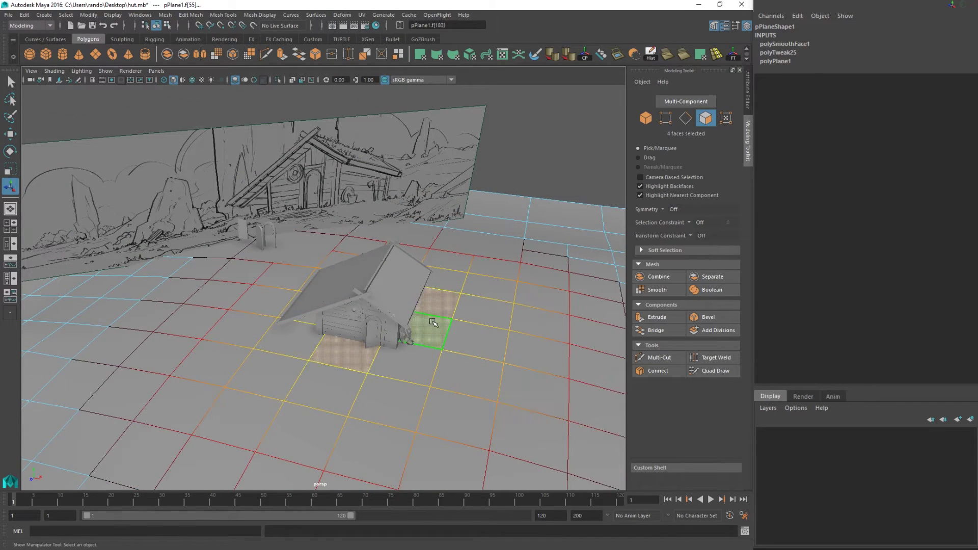
alt+drag(403, 340, 472, 325)
Activate the Move tool and build up a selection of the ground faces in front of the hut.
key(w)
scroll(422, 339, down, 5)
drag(341, 429, 432, 381)
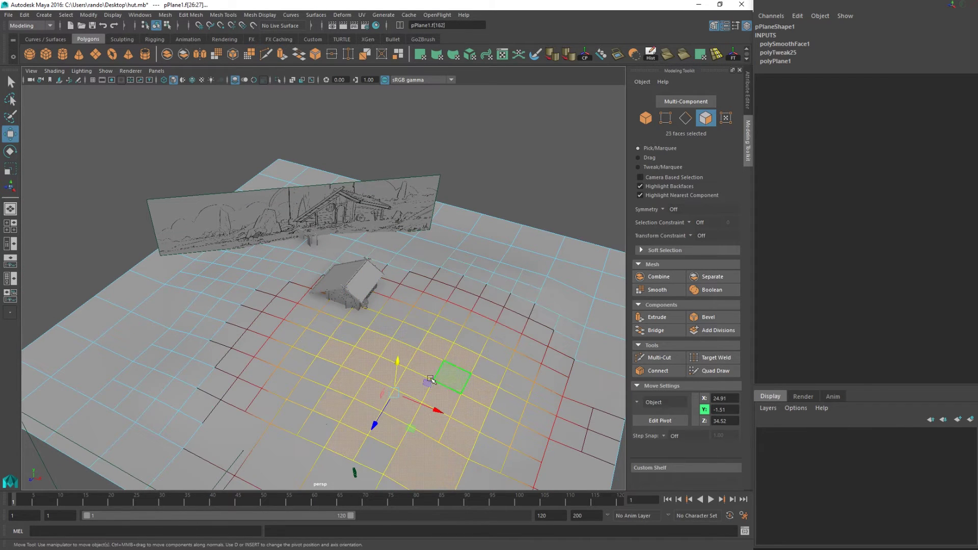
shift+drag(312, 403, 334, 390)
drag(375, 394, 396, 360)
alt+drag(397, 360, 379, 376)
shift+drag(338, 411, 407, 364)
shift+drag(277, 410, 351, 355)
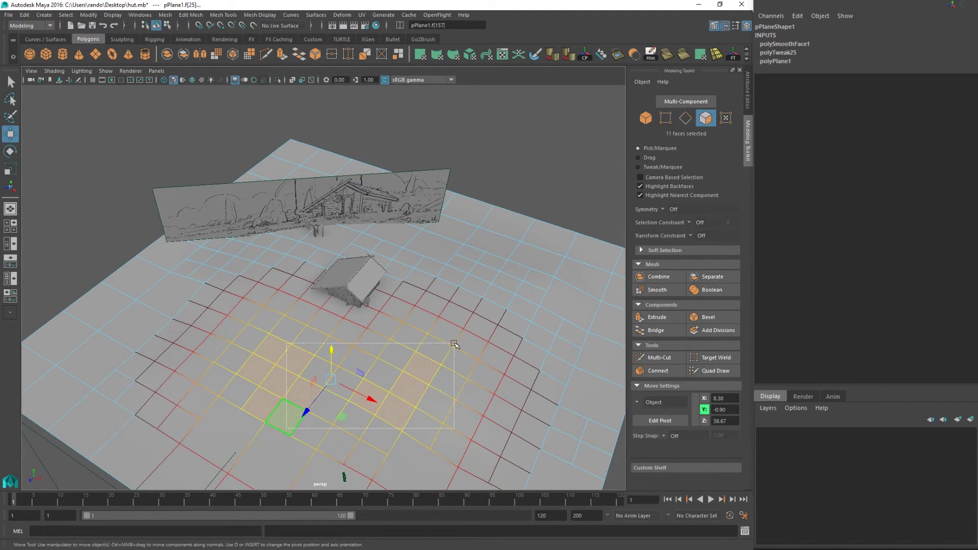
shift+drag(454, 344, 371, 324)
Bring the floating camera window back over the main view and lower the selected front ground faces to about Y -3.34.
drag(977, 316, 312, 72)
drag(370, 321, 374, 327)
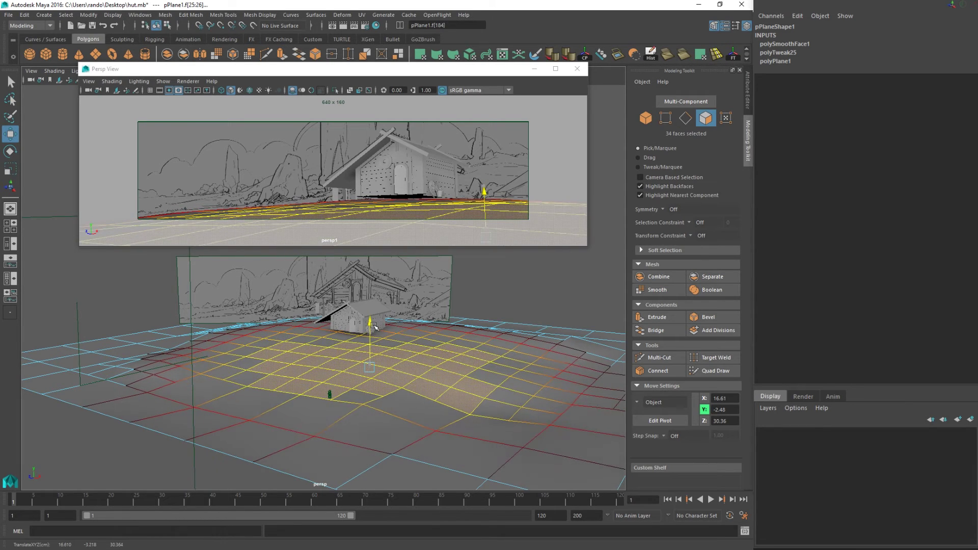
alt+middle_drag(446, 315, 448, 325)
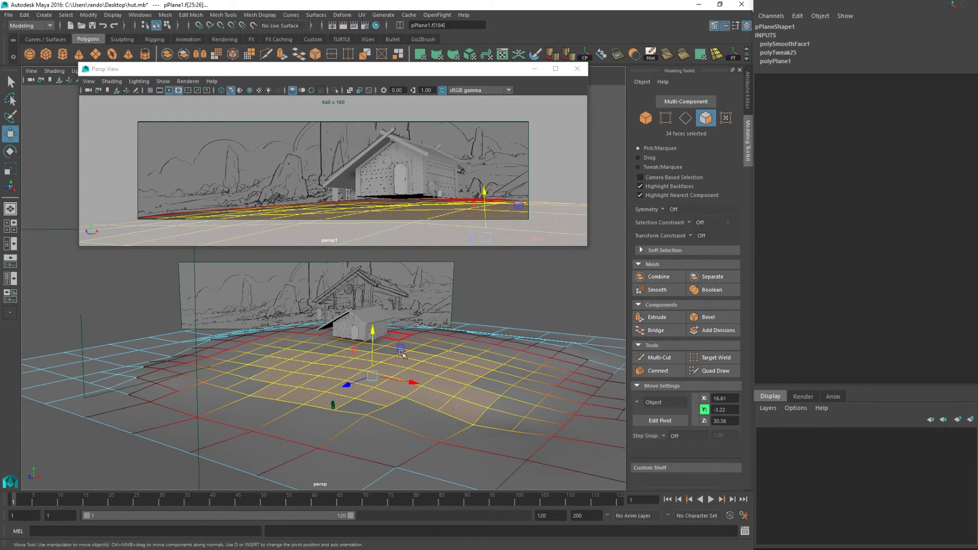
drag(373, 330, 374, 332)
alt+drag(373, 353, 373, 357)
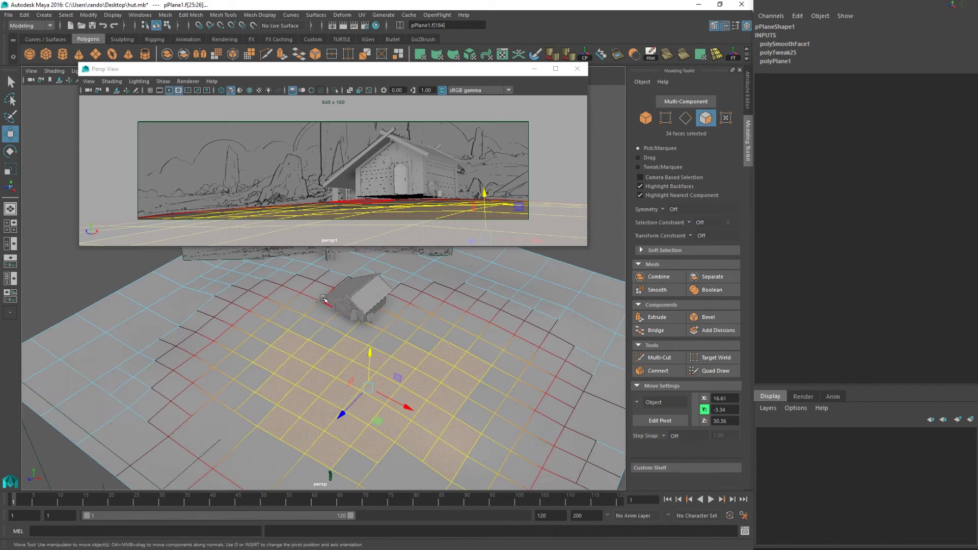
Try raising the ground faces around the hut to about Y 2.01 with an adjusted soft-selection falloff.
drag(308, 287, 350, 298)
key(ctrl+z)
key(b)
drag(375, 355, 327, 353)
mouse_move(351, 295)
alt+mouse_down()
mouse_move(360, 332)
mouse_move(395, 317)
mouse_move(393, 291)
mouse_move(366, 299)
alt+mouse_up()
alt+right_drag(383, 352, 413, 353)
alt+drag(414, 353, 407, 376)
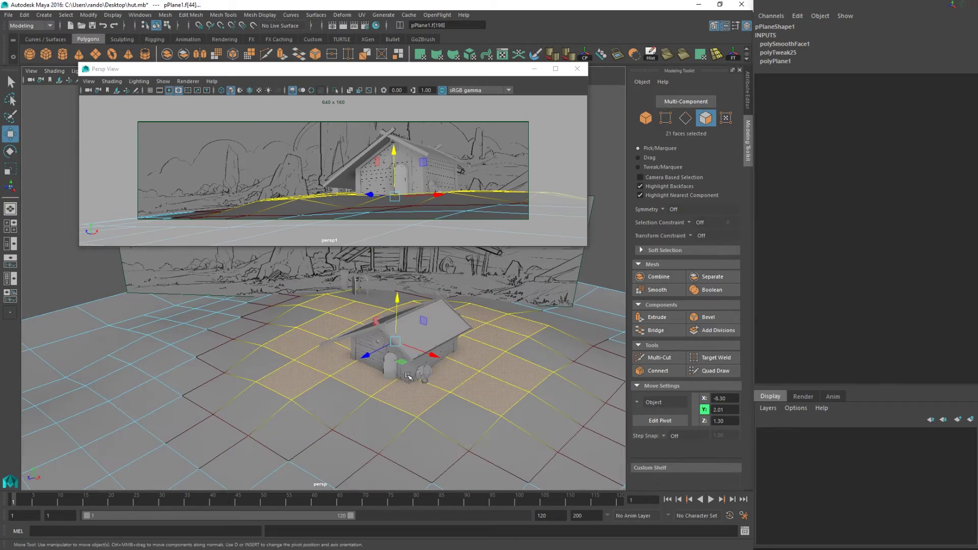
scroll(395, 390, down, 4)
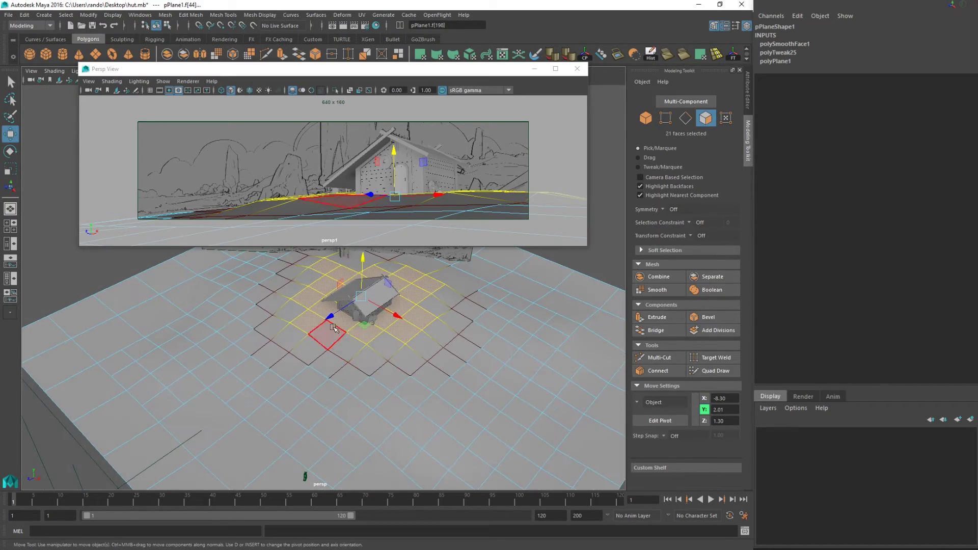
key(ctrl+z)
Select a wide area of ground faces surrounding the hut and subdivide it once more with Smooth.
mouse_move(383, 337)
alt+mouse_down()
mouse_move(376, 300)
mouse_move(382, 336)
alt+mouse_up()
drag(239, 281, 505, 396)
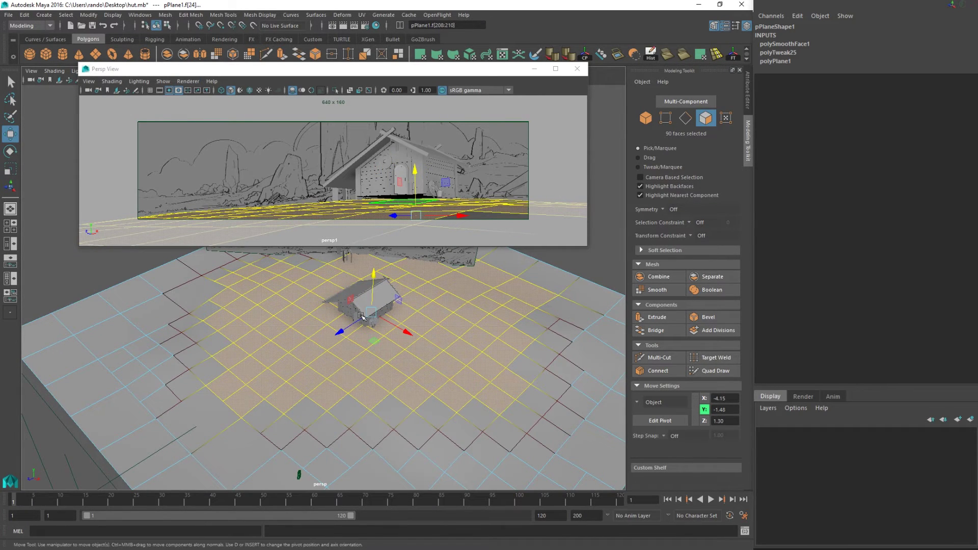
click(216, 55)
alt+drag(419, 357, 397, 383)
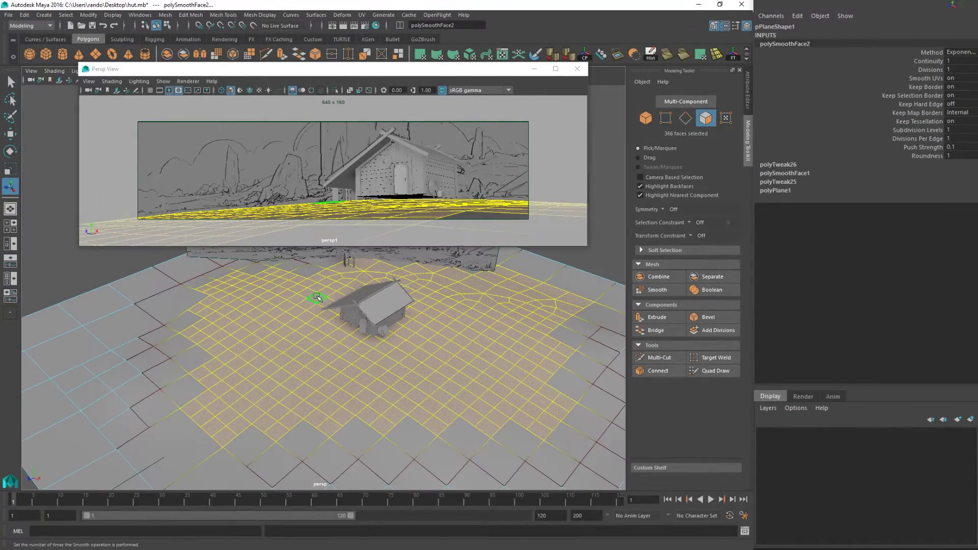
Select the ground faces at the hut's base with the Move tool and adjust the soft-selection falloff.
mouse_move(387, 337)
mouse_down()
mouse_move(409, 346)
mouse_move(405, 329)
mouse_up()
scroll(417, 356, up, 3)
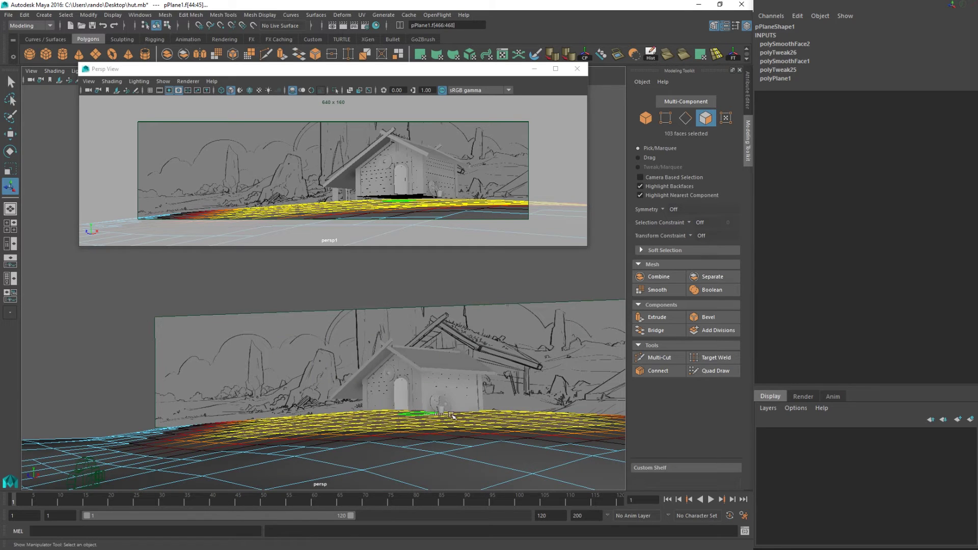
drag(452, 415, 415, 442)
key(w)
key(b)
drag(352, 327, 464, 270)
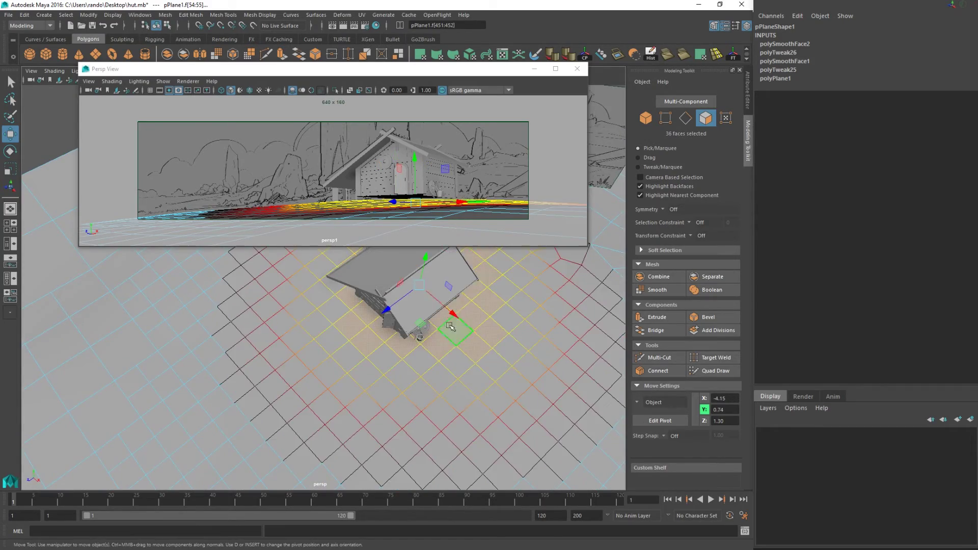
Raise the selected ground faces under the hut to about Y 2.20.
mouse_move(452, 327)
alt+mouse_down()
mouse_move(446, 267)
mouse_move(442, 335)
mouse_move(444, 326)
alt+mouse_up()
key(f)
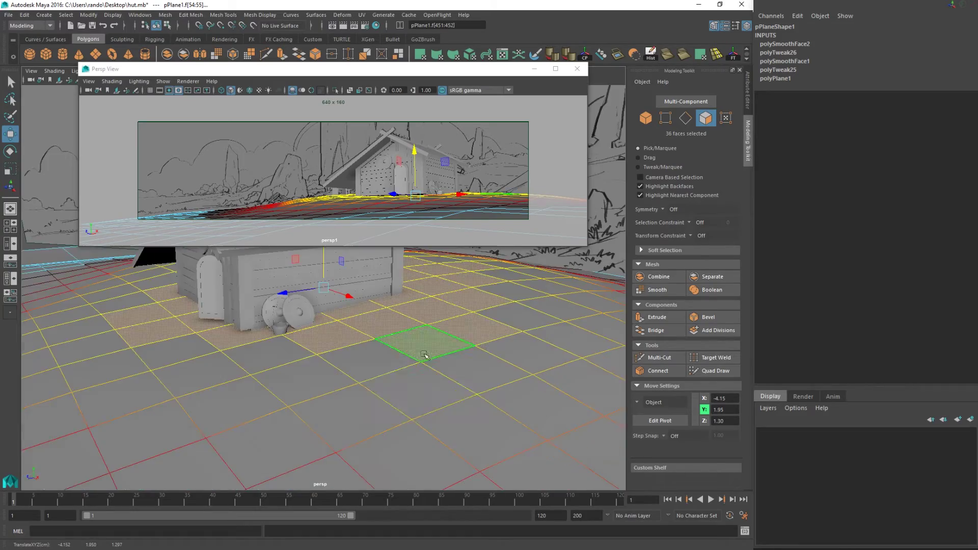
alt+drag(442, 388, 448, 353)
alt+middle_drag(447, 353, 489, 412)
alt+drag(448, 389, 408, 352)
drag(369, 309, 415, 390)
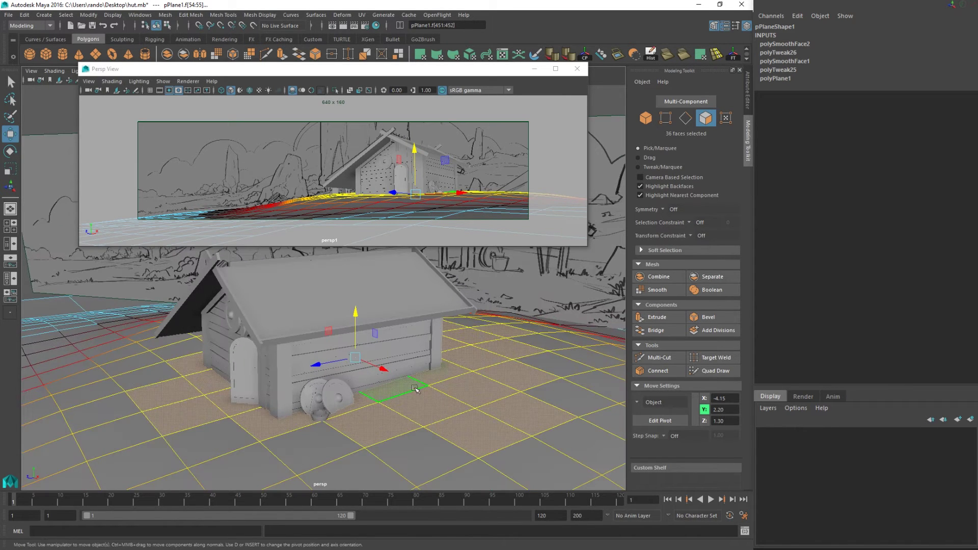
Narrow the soft-selection falloff and adjust single ground faces along the hut's side wall, front corner and doorway.
click(416, 390)
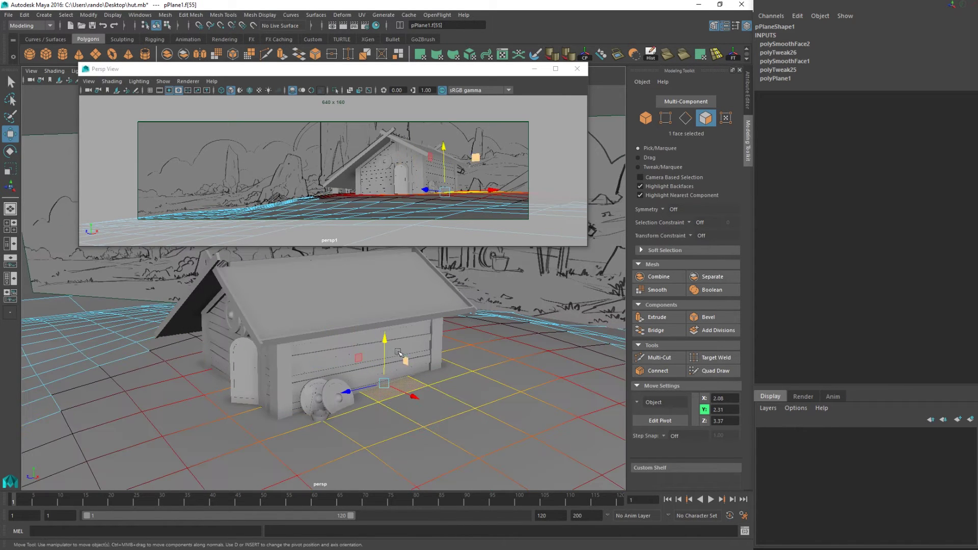
click(443, 374)
key(b)
drag(443, 373, 388, 357)
drag(426, 332, 430, 332)
click(289, 420)
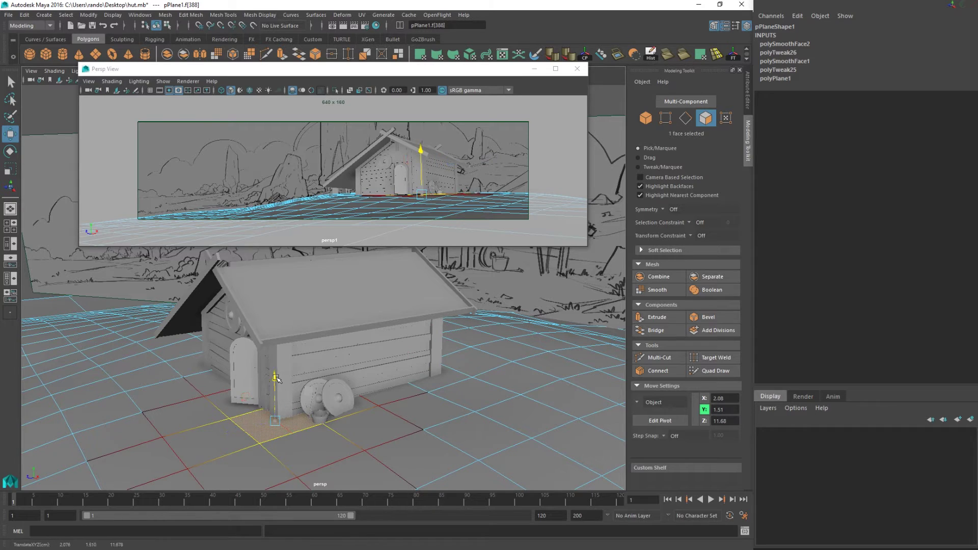
drag(275, 382, 352, 390)
click(328, 410)
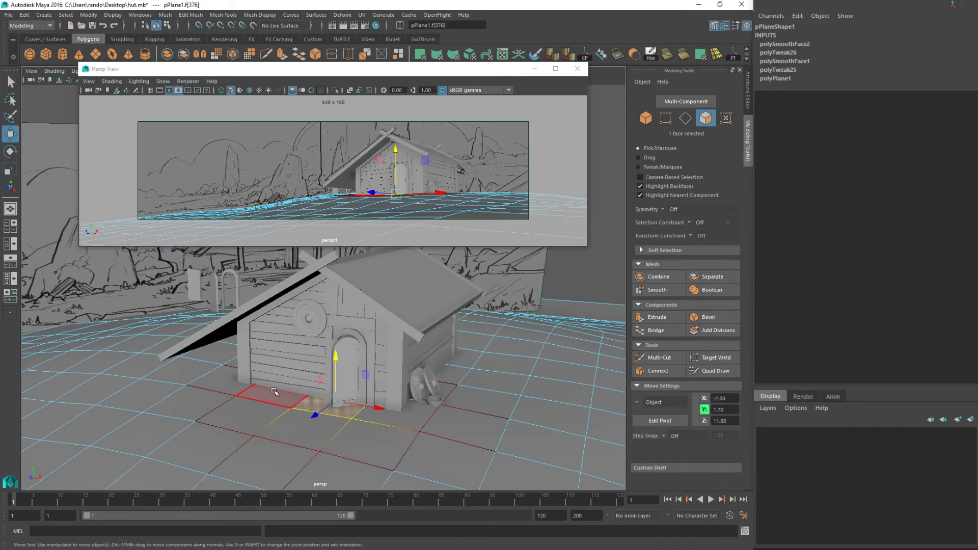
alt+drag(280, 396, 305, 398)
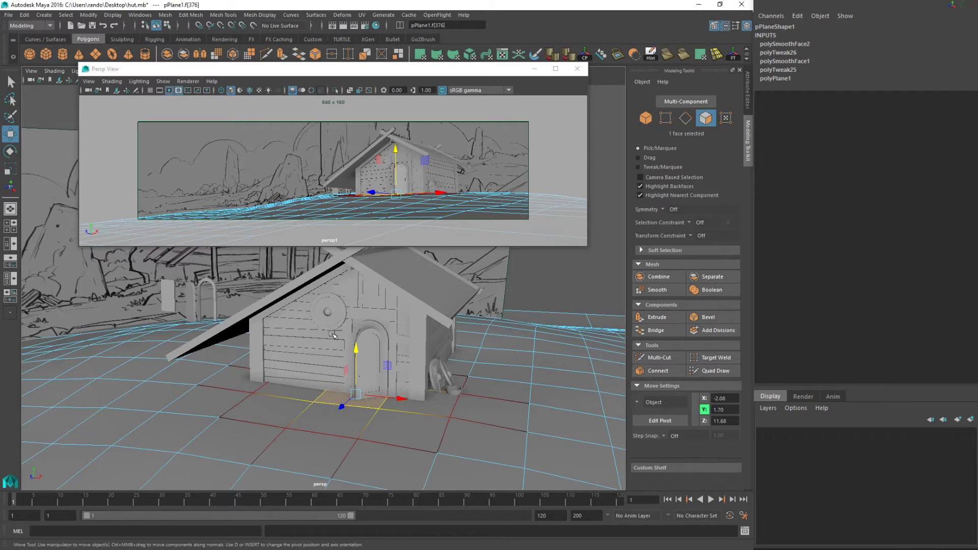
Select the ground faces on the slope beside the hut's low roof end.
mouse_move(309, 339)
alt+middle_down()
mouse_move(322, 337)
mouse_move(379, 380)
alt+middle_up()
alt+drag(380, 379, 395, 391)
alt+right_drag(395, 391, 343, 391)
alt+drag(343, 391, 338, 384)
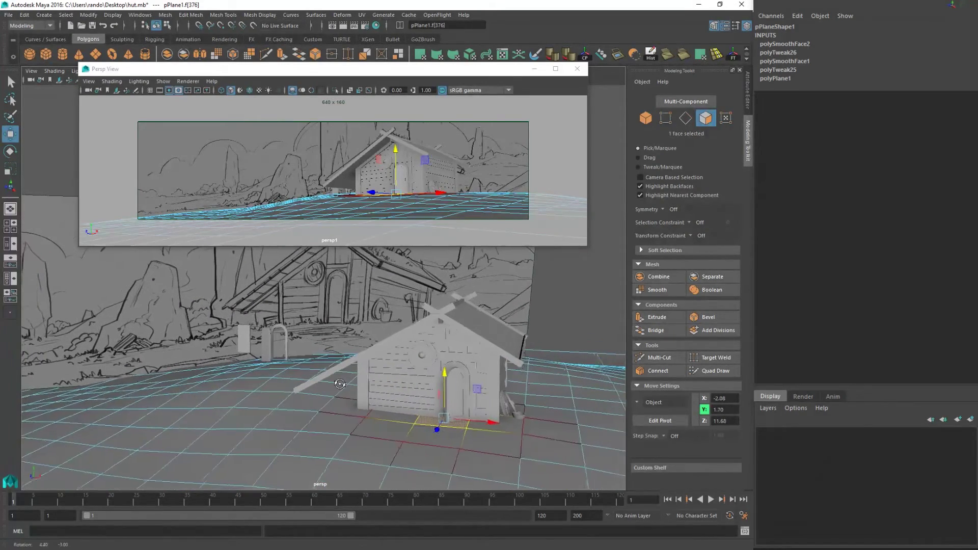
alt+middle_drag(338, 384, 343, 388)
click(262, 402)
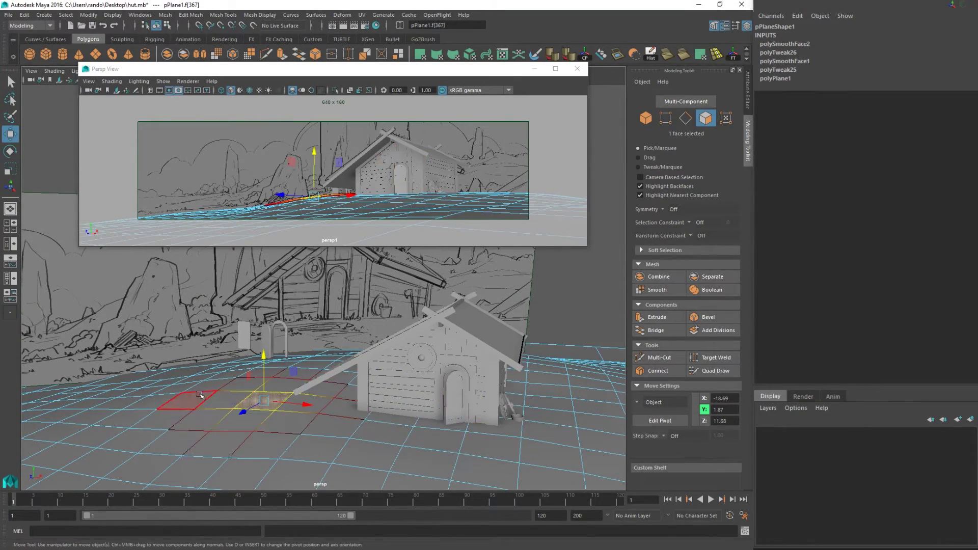
drag(64, 370, 245, 461)
alt+right_drag(245, 456, 219, 407)
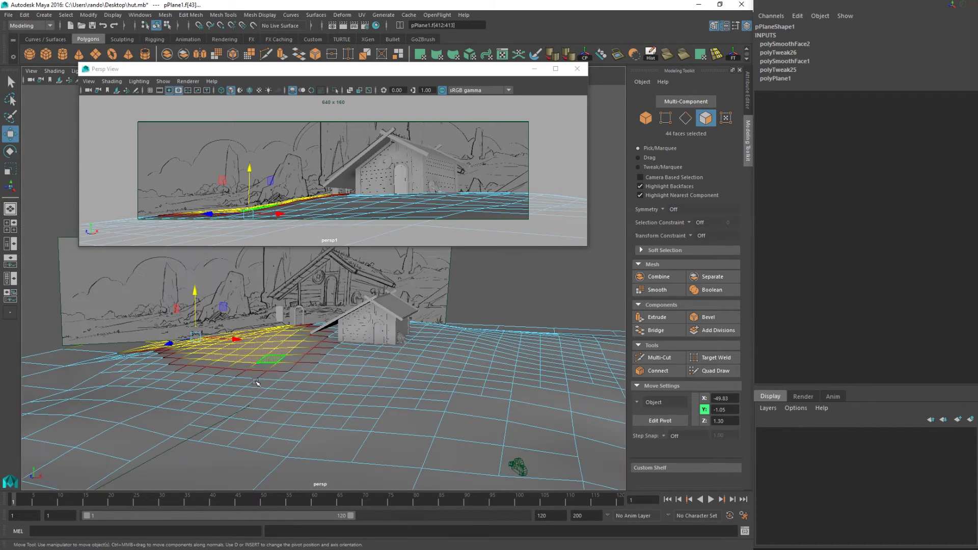
Lower the slope faces to about Y -1.29 and slightly further with an adjusted soft-selection falloff.
mouse_move(268, 381)
alt+middle_down()
mouse_move(296, 404)
mouse_move(301, 386)
alt+middle_up()
drag(214, 346, 214, 348)
key(b)
drag(255, 428, 298, 433)
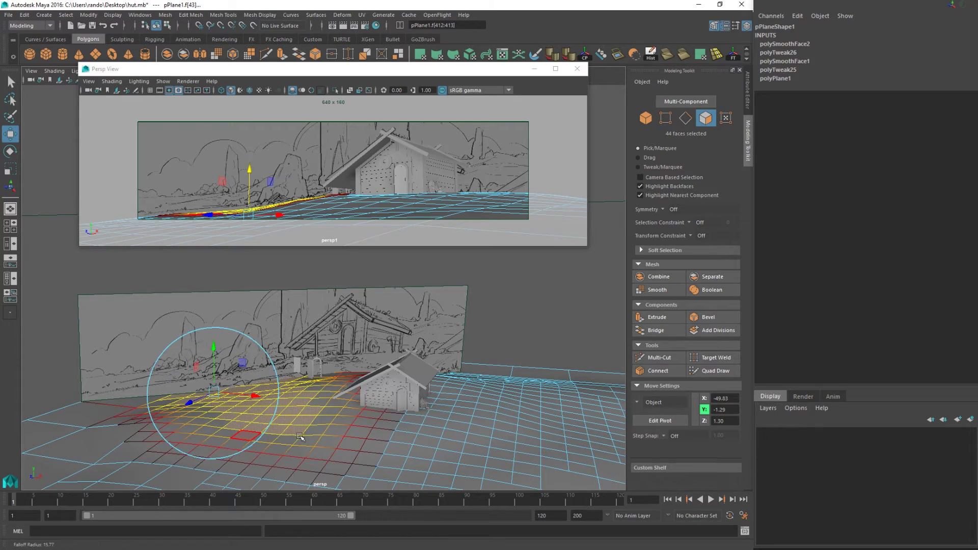
drag(214, 348, 214, 350)
Select the ground faces at the far low end of the slope and raise them to about Y -2.41.
alt+drag(343, 381, 284, 331)
alt+middle_drag(274, 375, 281, 358)
drag(256, 385, 258, 386)
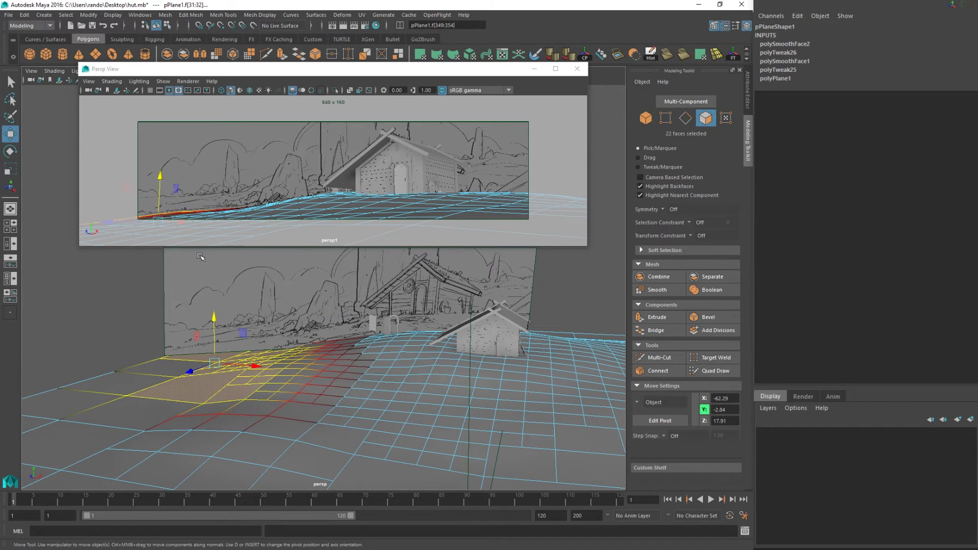
drag(216, 319, 215, 317)
Switch the floating camera view to wireframe and select the whole ground plane as an object.
alt+middle_drag(439, 336, 366, 342)
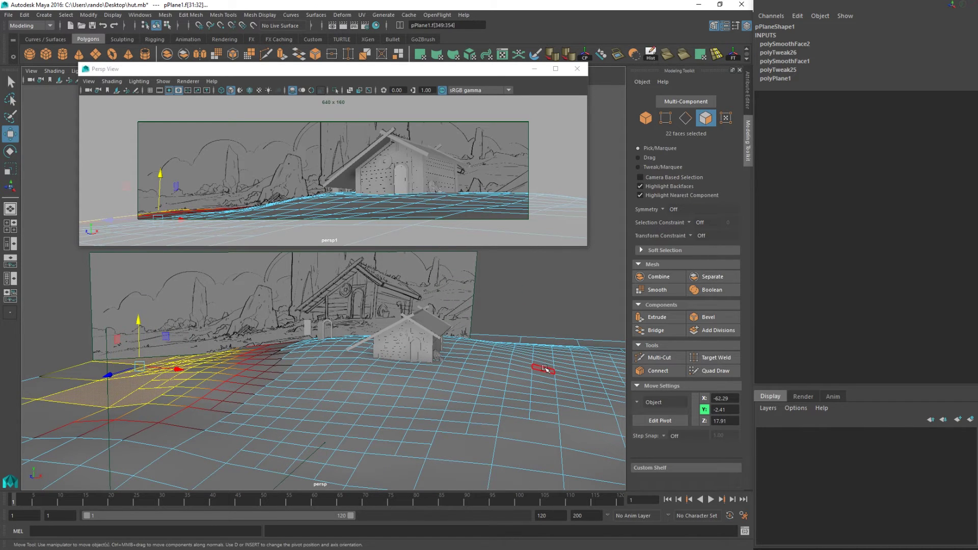
alt+middle_drag(544, 369, 464, 365)
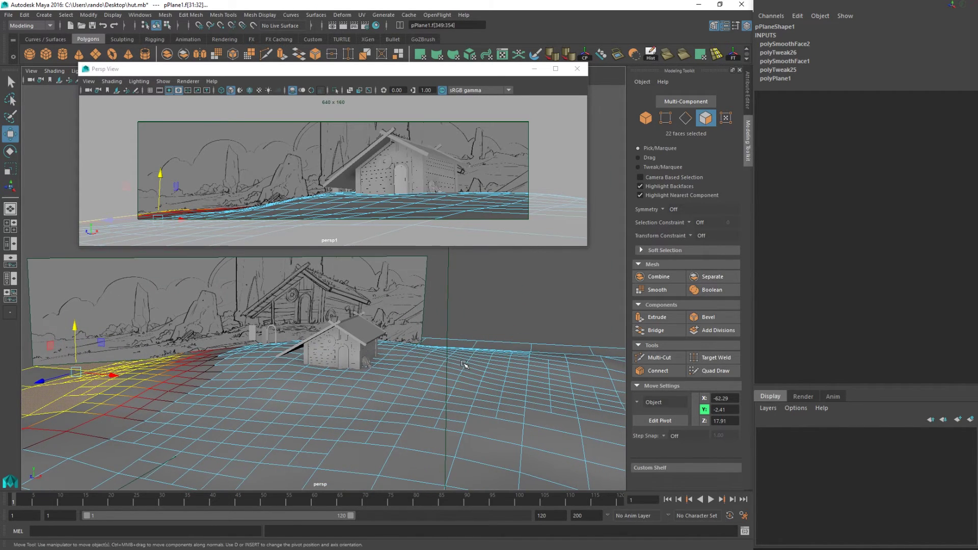
click(494, 359)
click(222, 91)
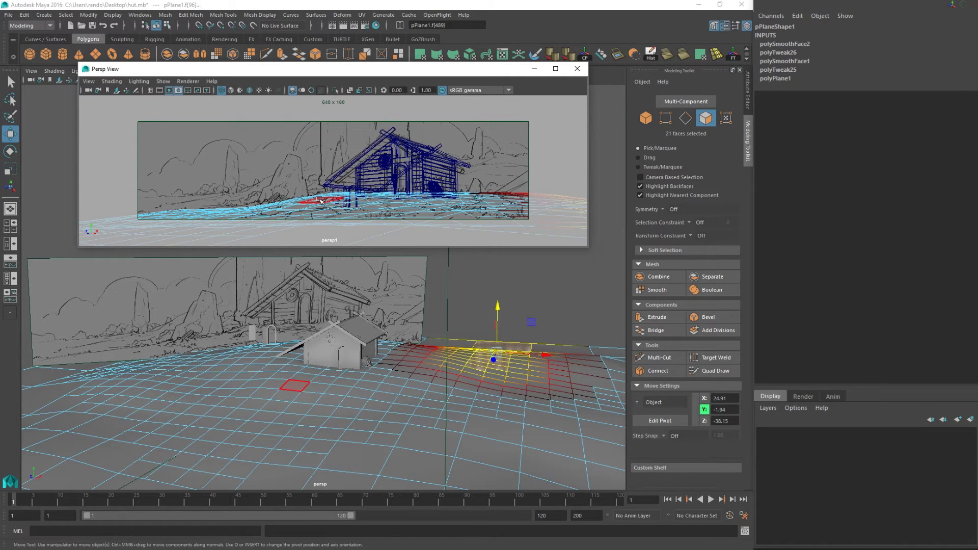
click(476, 157)
click(412, 191)
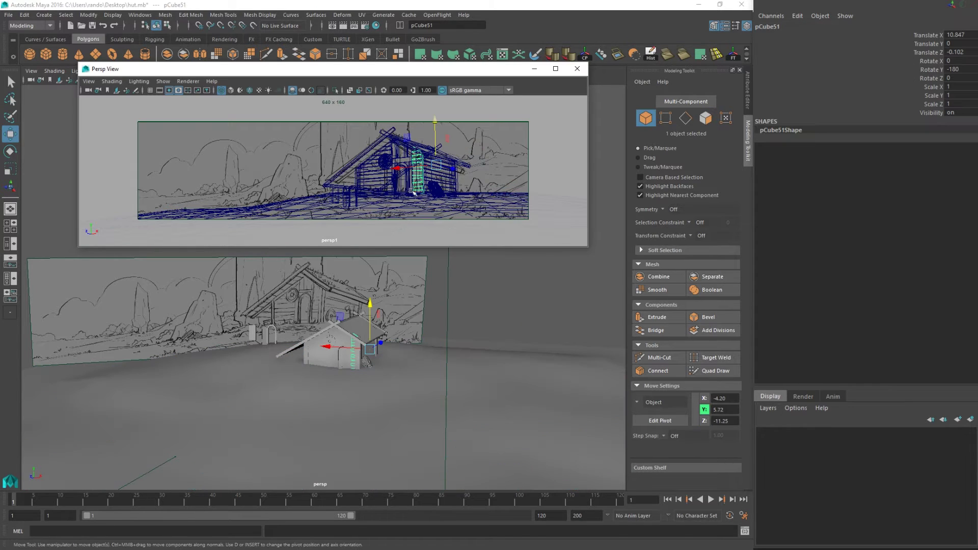
click(307, 208)
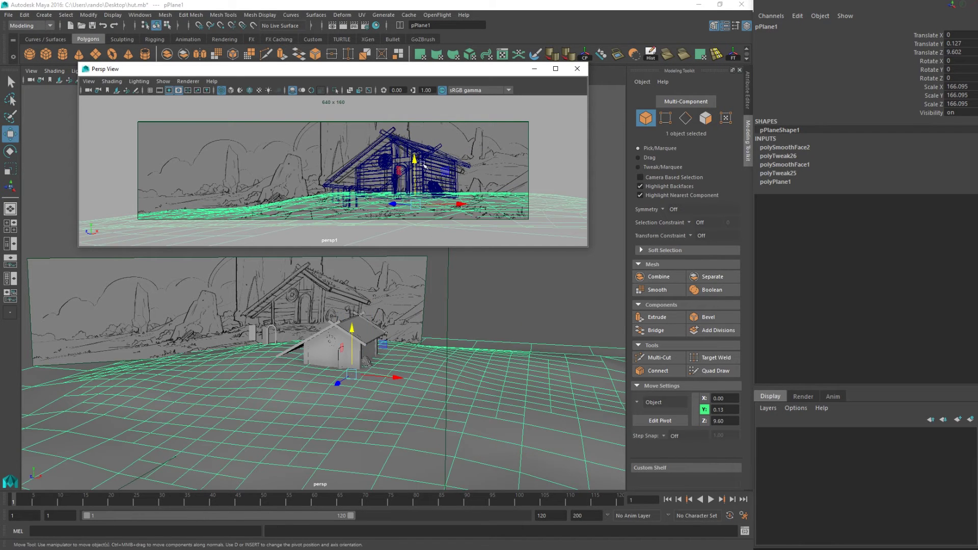
Try to lower the whole ground plane to about Y -7.33.
drag(415, 162, 413, 207)
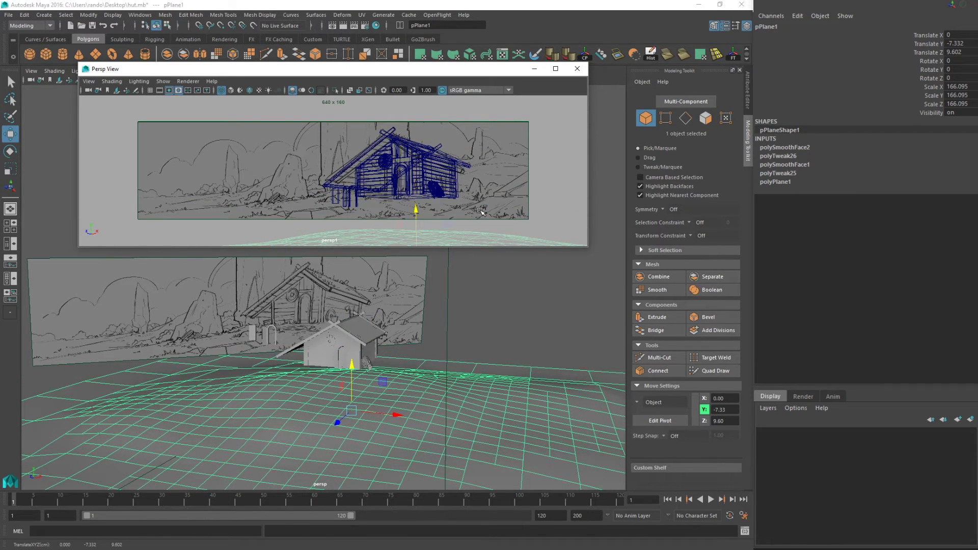
key(ctrl+z)
Select a strip of ground faces running past the hut's door side toward the foreground.
alt+drag(428, 376, 443, 347)
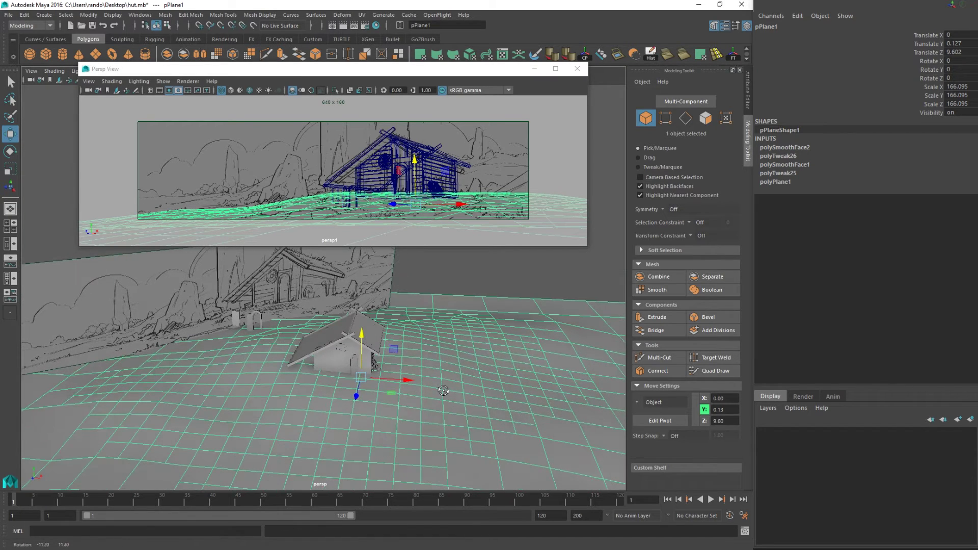
alt+drag(443, 413, 443, 400)
right_drag(445, 372, 445, 296)
drag(453, 340, 422, 415)
shift+click(387, 445)
shift+click(431, 362)
shift+click(451, 371)
shift+click(409, 405)
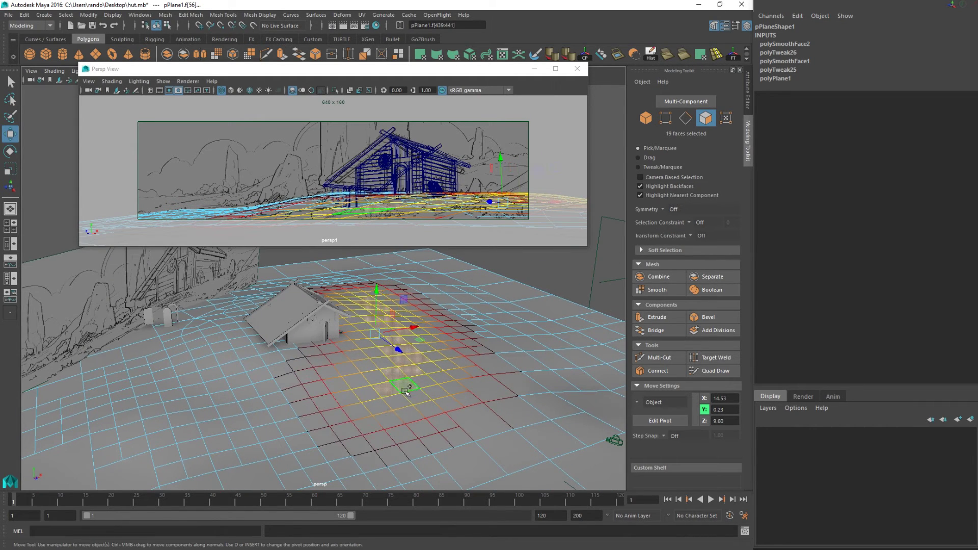
Display the floating camera view shaded and lower the selected strip of ground faces to about Y -0.76.
click(422, 428)
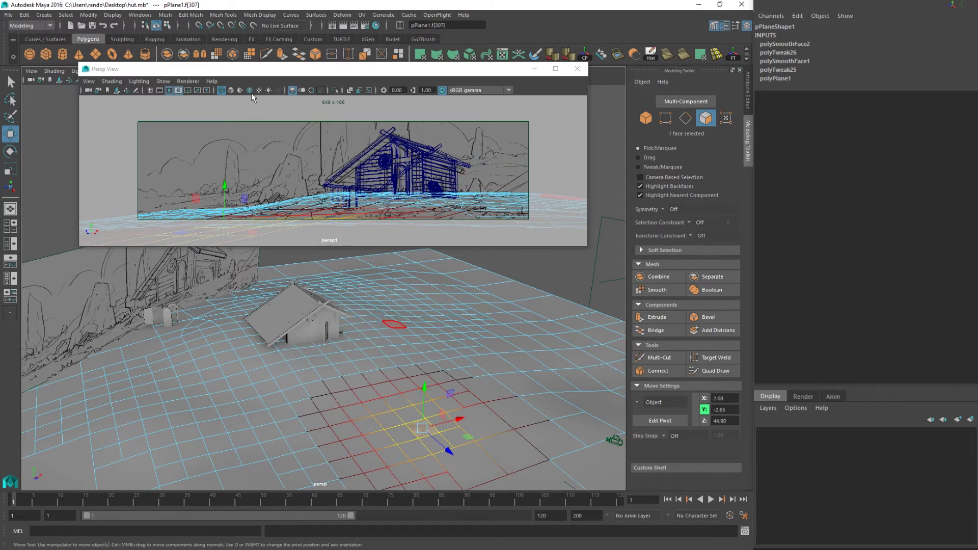
click(231, 91)
mouse_move(463, 311)
alt+mouse_down()
mouse_move(432, 341)
mouse_move(424, 291)
mouse_move(428, 307)
mouse_move(419, 300)
mouse_move(405, 349)
alt+mouse_up()
key(ctrl+z)
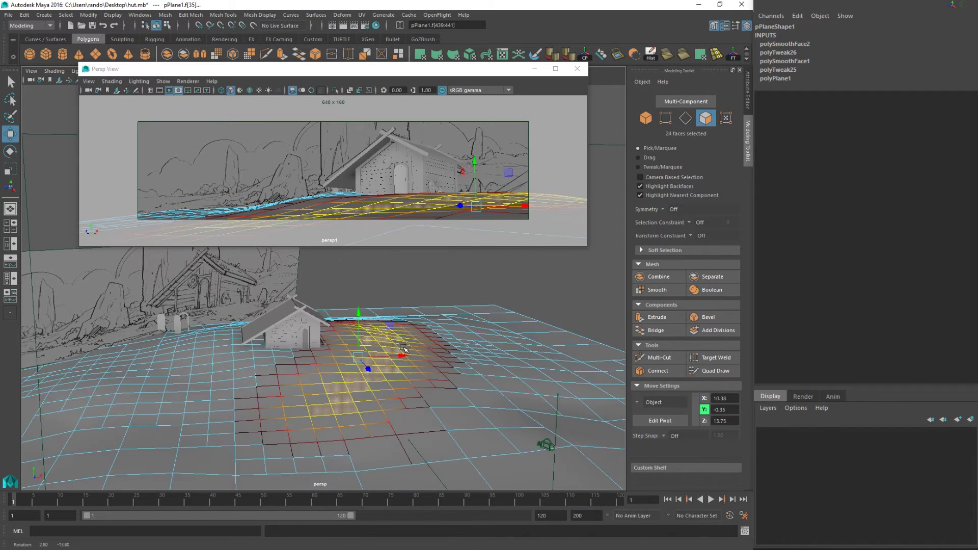
drag(360, 313, 362, 315)
Select the broad middle area of ground faces around the hut and smooth them with one division.
alt+drag(421, 370, 357, 316)
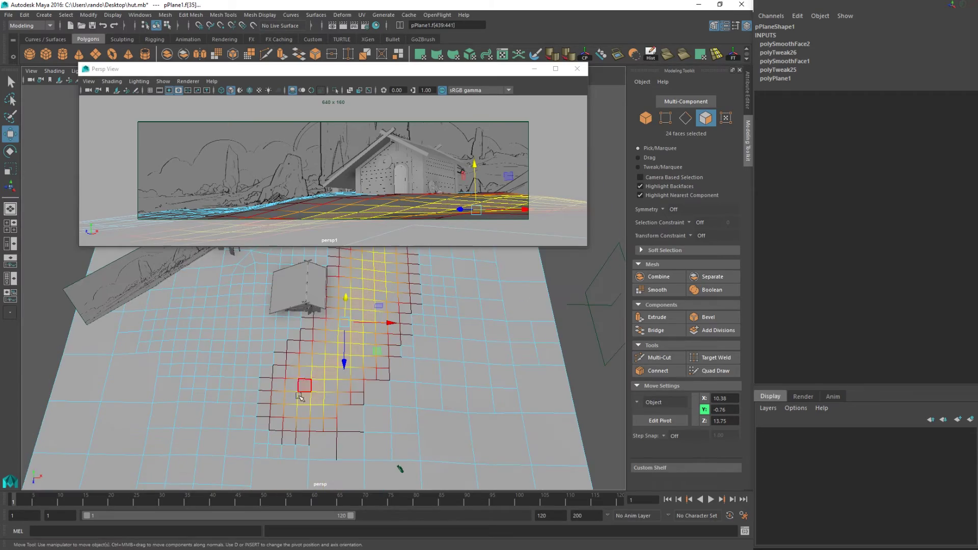
drag(457, 241, 456, 243)
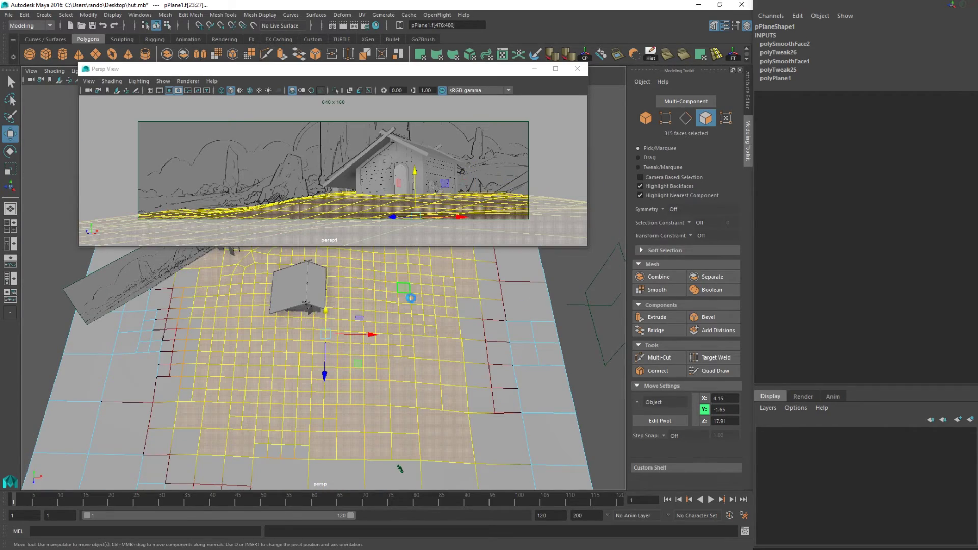
key(g)
alt+drag(409, 343, 431, 292)
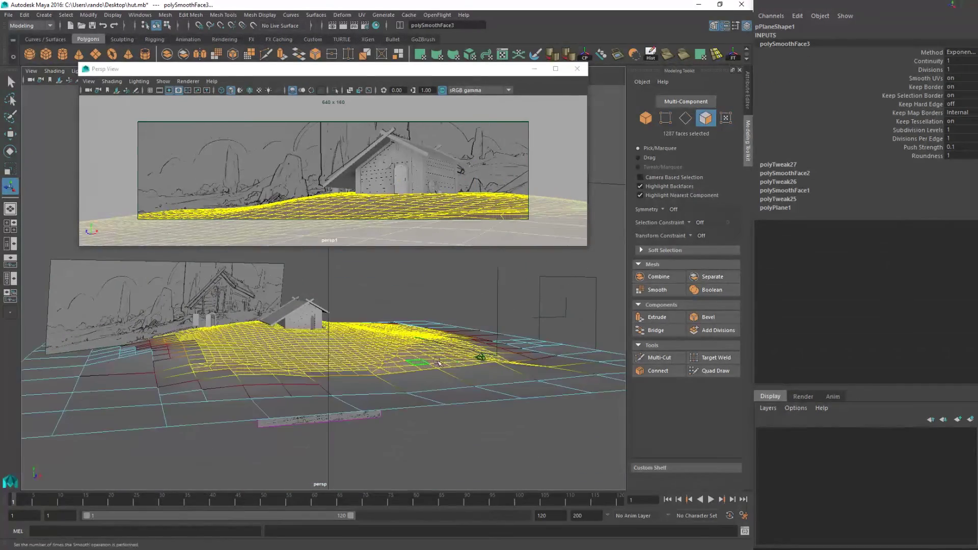
Select the ground faces in front of and beside the hut and smooth these smaller areas further.
alt+drag(368, 360, 377, 388)
key(g)
drag(347, 357, 356, 361)
drag(360, 433, 380, 445)
alt+drag(390, 389, 464, 408)
key(g)
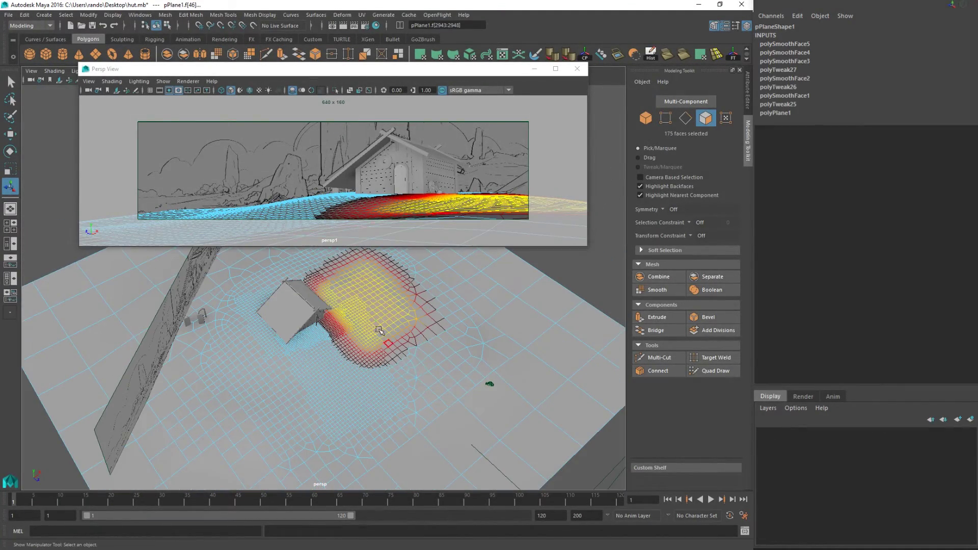
Select the large block of ground faces from beside the hut into the foreground, smooth them with one division, and clear the selection.
drag(324, 261, 401, 395)
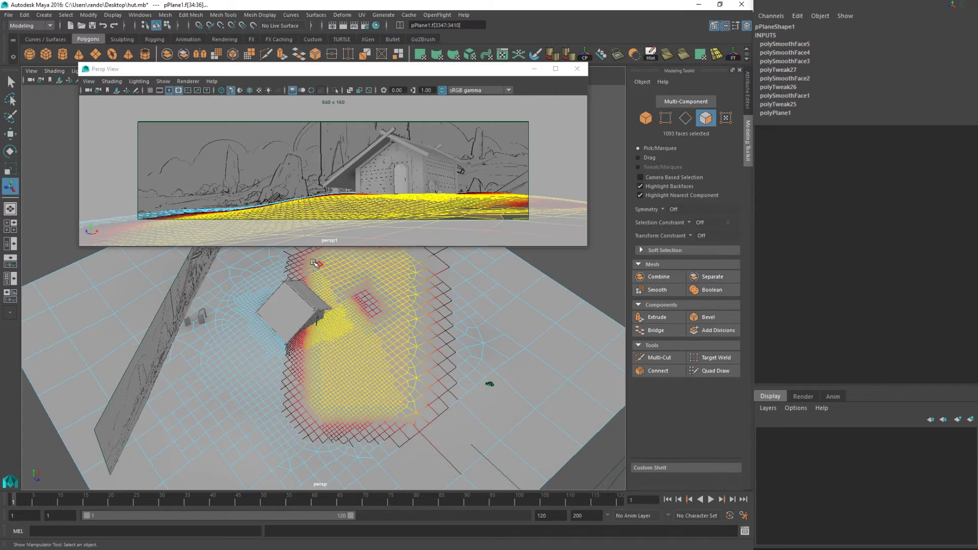
drag(418, 446, 367, 349)
key(g)
alt+right_drag(367, 350, 442, 344)
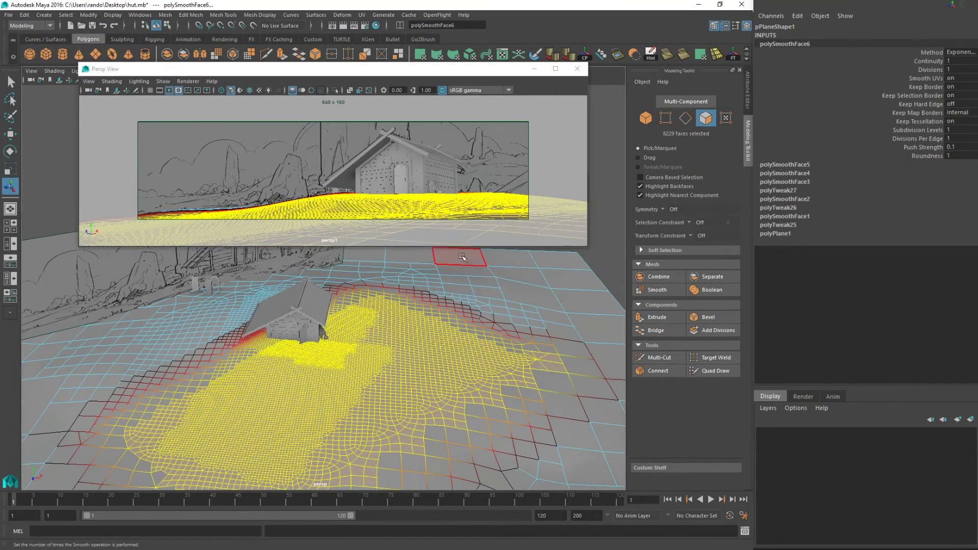
click(586, 259)
Open the Sculpt Geometry Tool's settings and move the floating camera window clear of them.
alt+drag(527, 474, 479, 368)
alt+right_drag(479, 367, 490, 363)
alt+drag(490, 363, 494, 400)
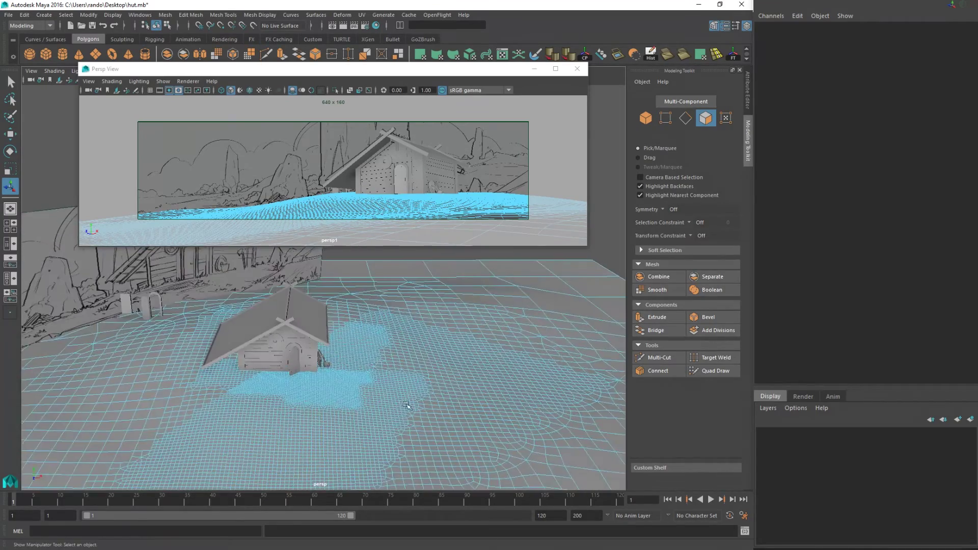
alt+middle_drag(494, 400, 493, 372)
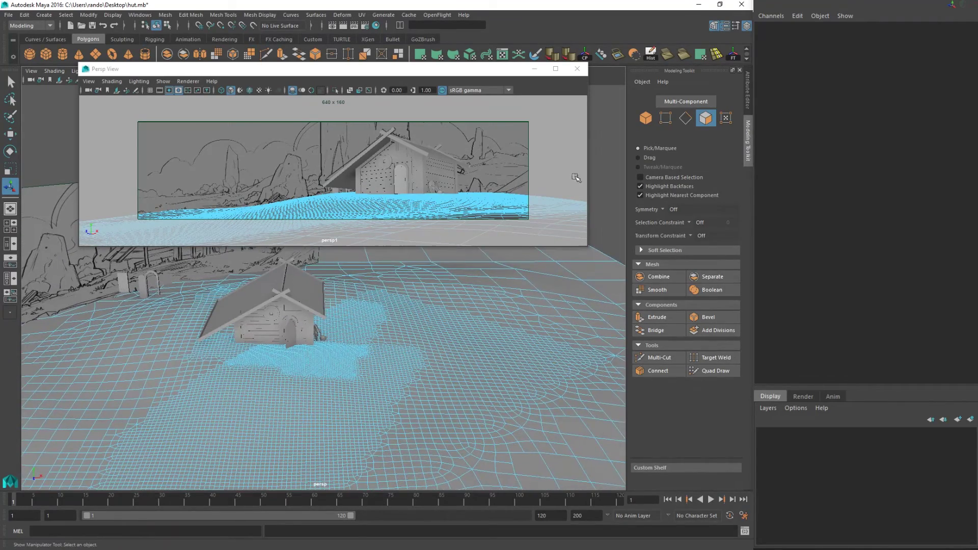
double_click(536, 54)
drag(313, 73, 440, 95)
Look up where the Sculpt Geometry Tool is listed among the modeling commands.
click(265, 15)
mouse_move(237, 17)
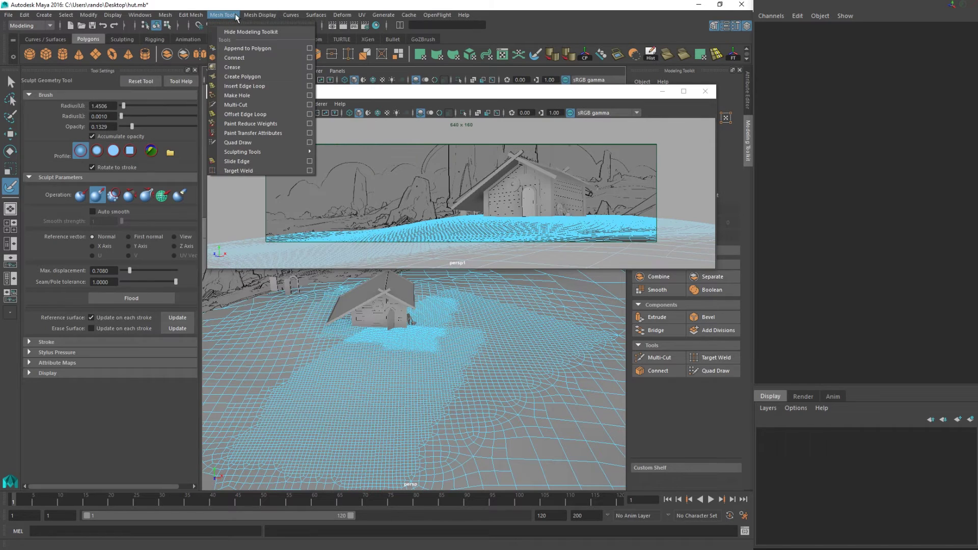
mouse_move(203, 16)
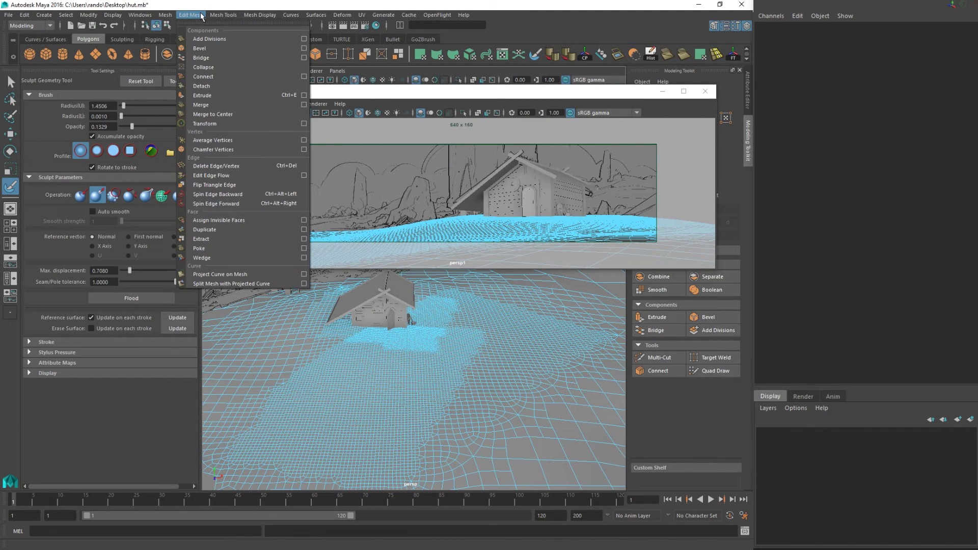
mouse_move(168, 16)
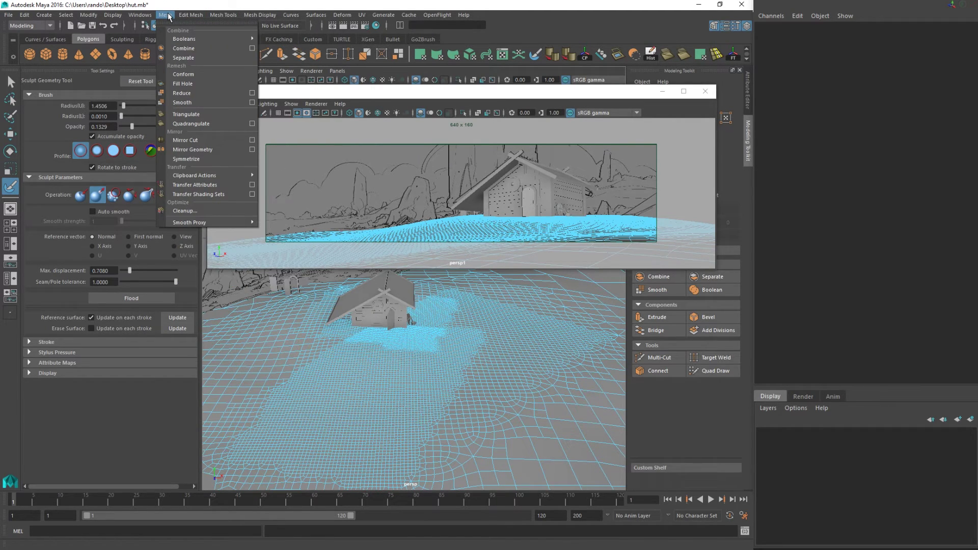
mouse_move(267, 17)
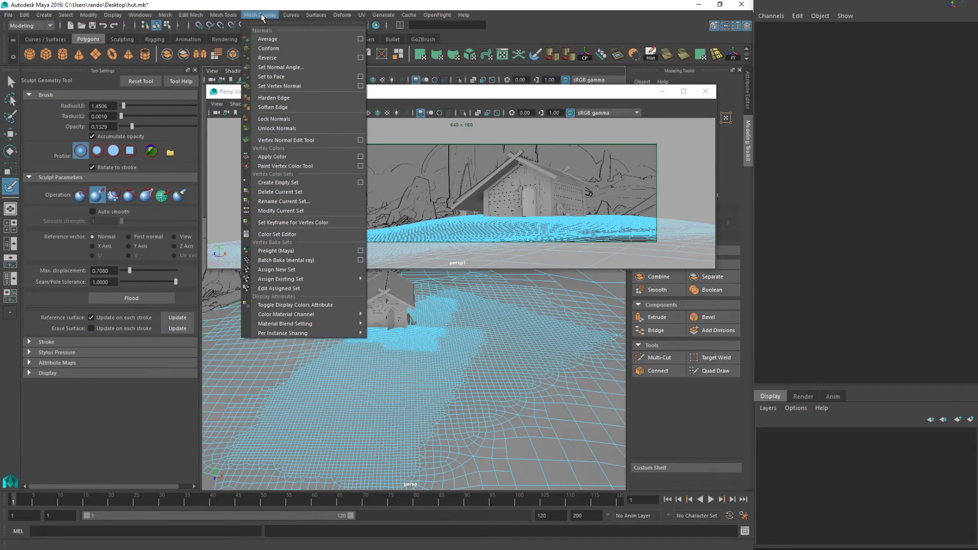
mouse_move(317, 17)
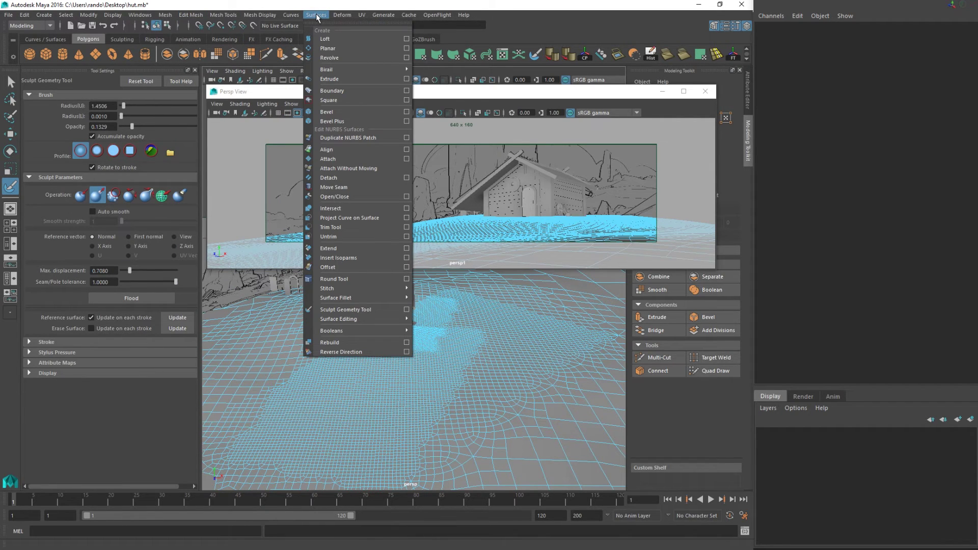
mouse_move(350, 15)
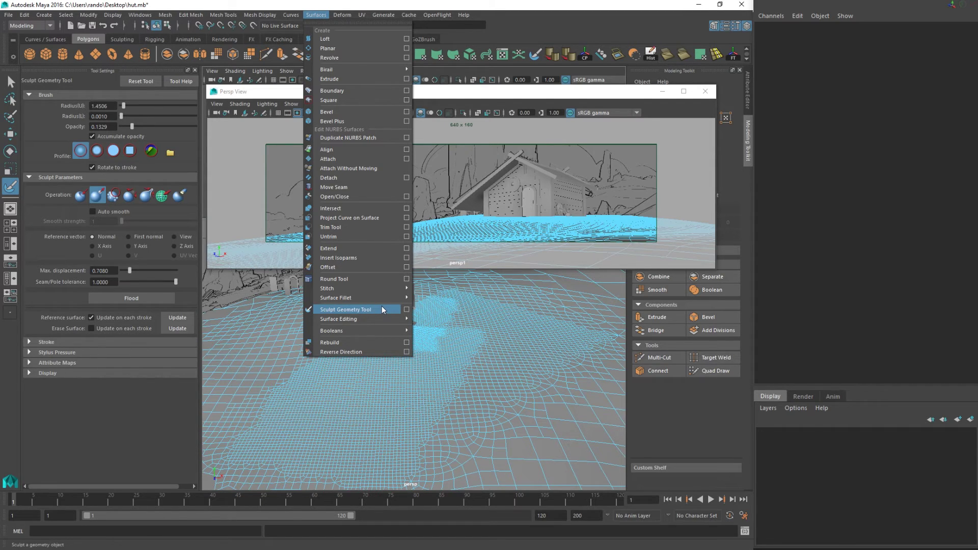
click(571, 6)
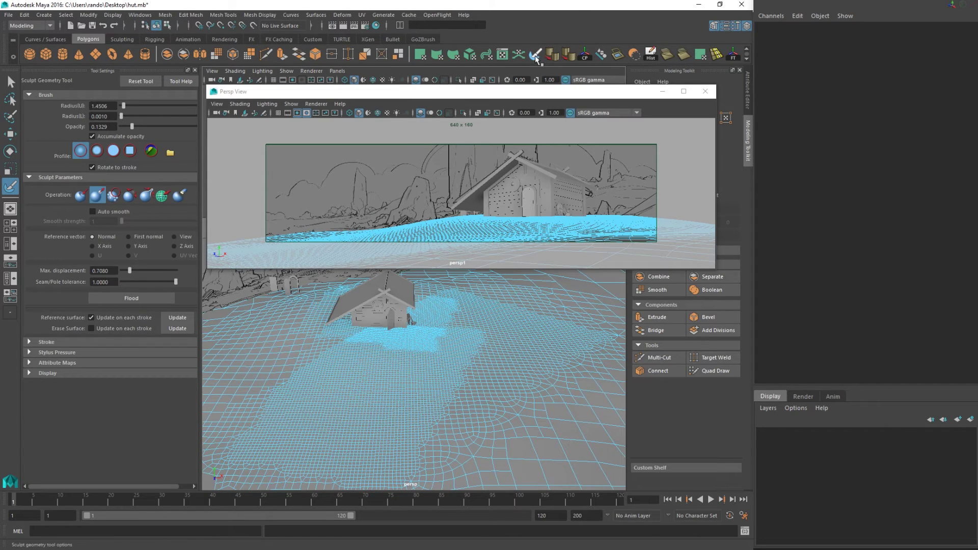
Select the ground plane as an object and activate the Sculpt Geometry Tool on it.
drag(535, 103, 527, 82)
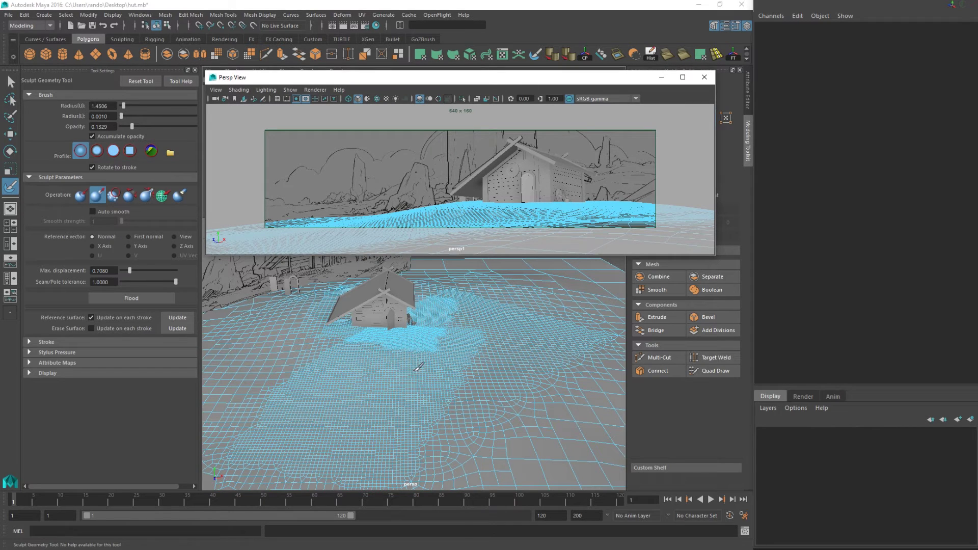
right_drag(418, 366, 466, 255)
key(q)
click(461, 350)
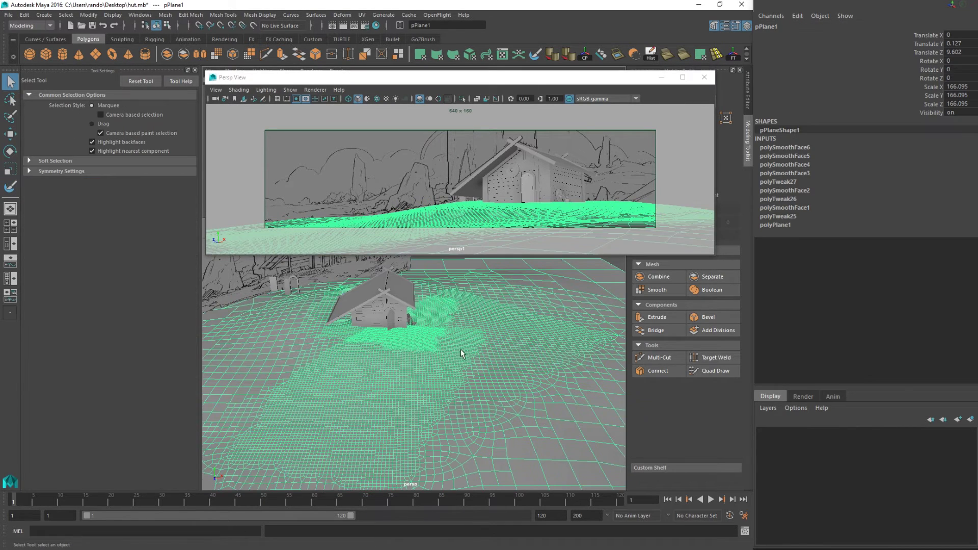
click(535, 55)
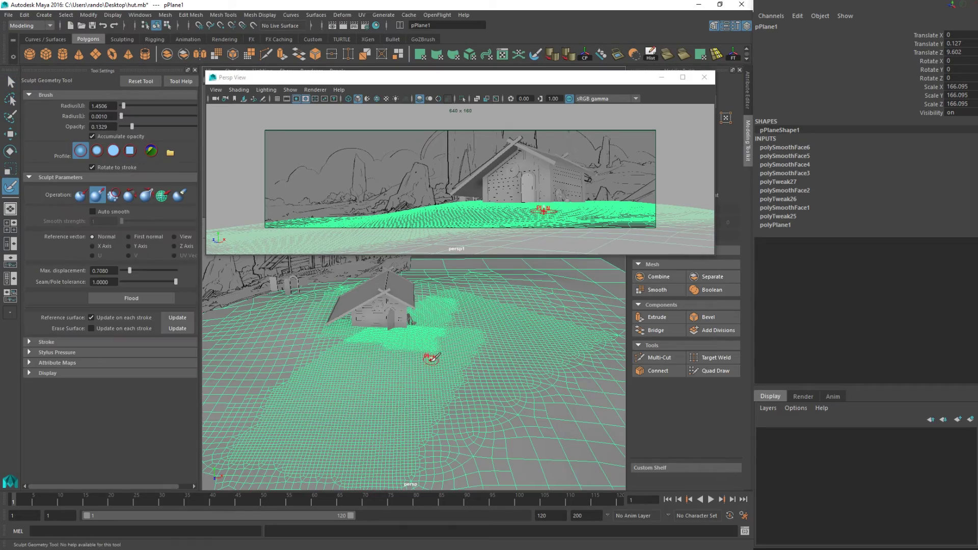
Try a sculpt stroke on the ground in front of the hut and undo it.
alt+drag(441, 356, 426, 369)
alt+middle_drag(426, 369, 401, 336)
alt+right_drag(402, 336, 438, 332)
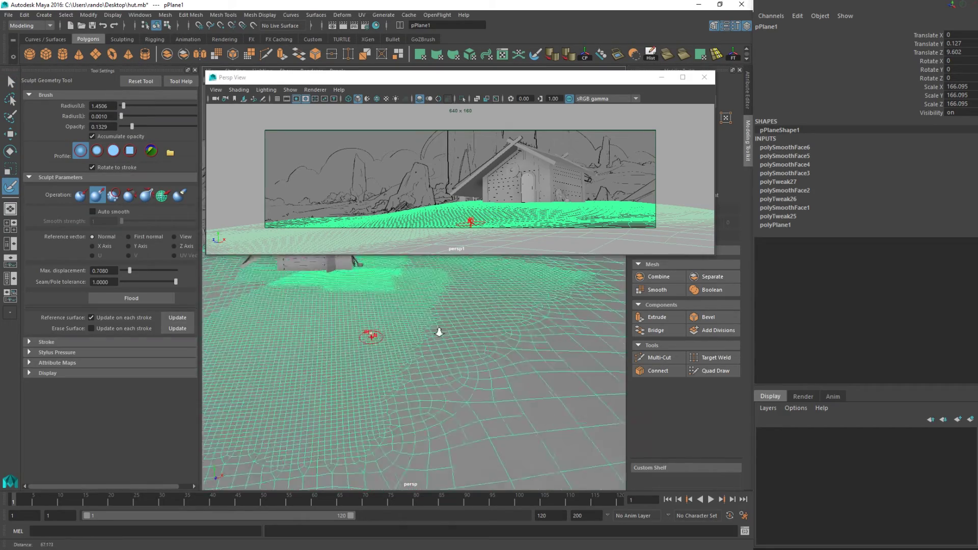
alt+middle_drag(439, 332, 363, 329)
alt+drag(363, 329, 393, 402)
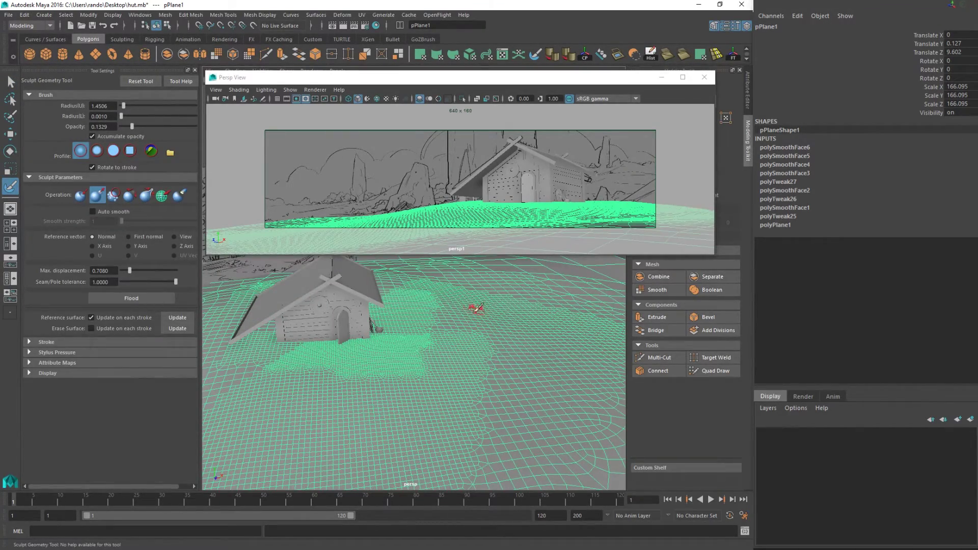
mouse_move(458, 362)
mouse_down()
mouse_move(433, 412)
mouse_move(459, 362)
mouse_up()
key(ctrl+z)
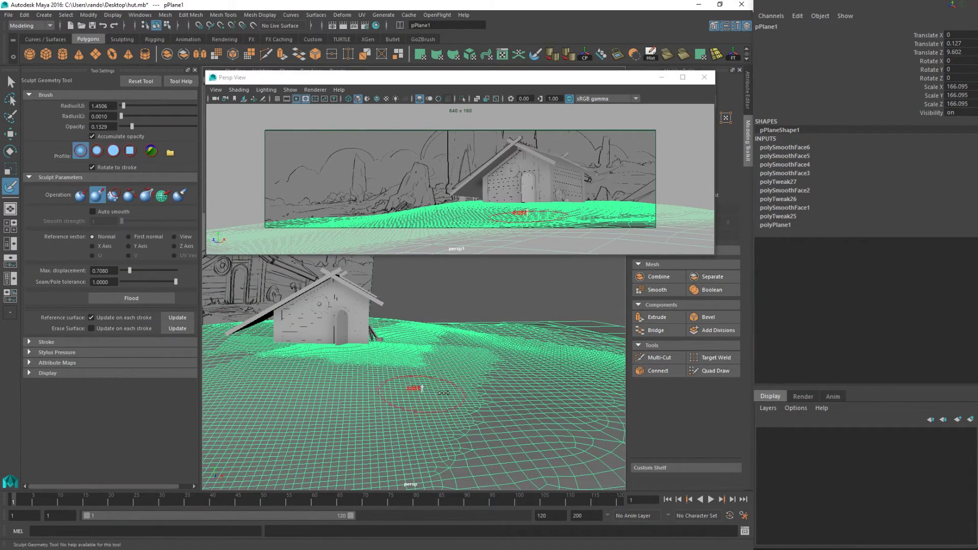
Enlarge the sculpt brush radius to about 4.25 and sculpt the ground in front of the hut.
drag(430, 394, 443, 380)
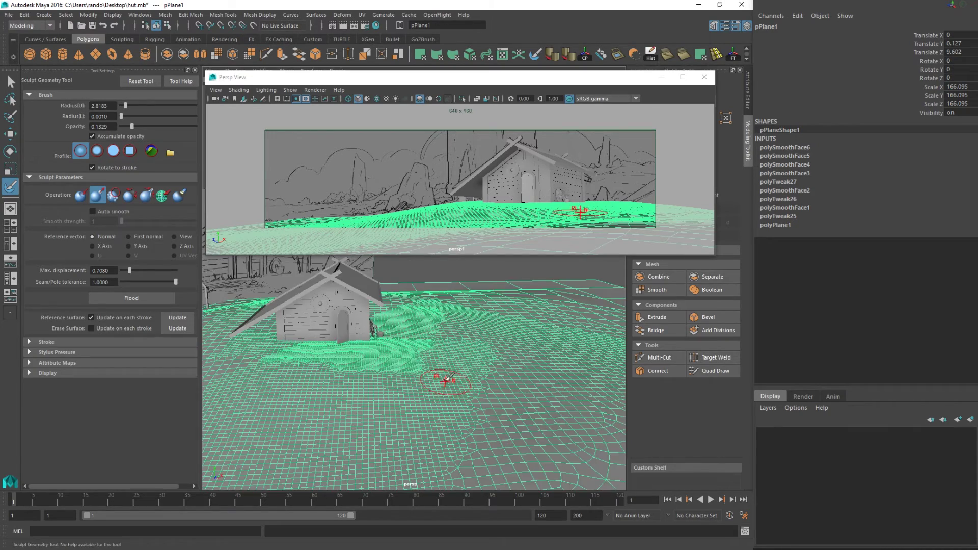
alt+middle_drag(443, 381, 443, 344)
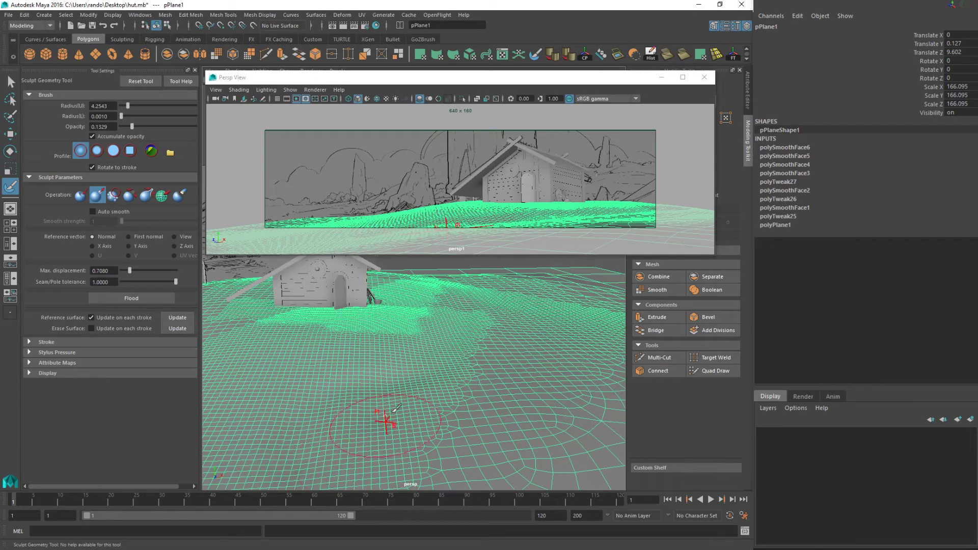
alt+middle_drag(386, 421, 398, 351)
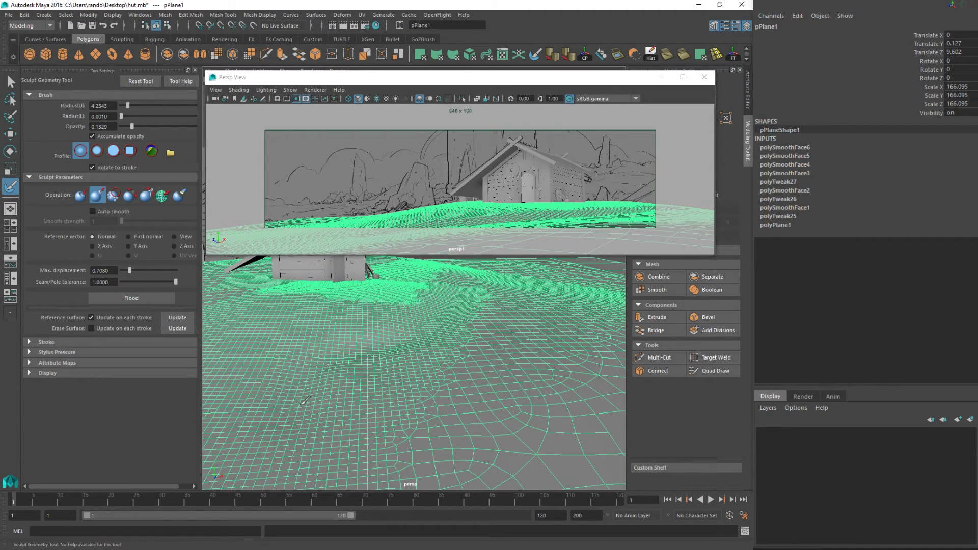
Reposition the floating camera window so the hut and the ground in the main view are uncovered.
drag(469, 77, 529, 292)
alt+drag(479, 203, 564, 244)
alt+right_drag(448, 206, 408, 239)
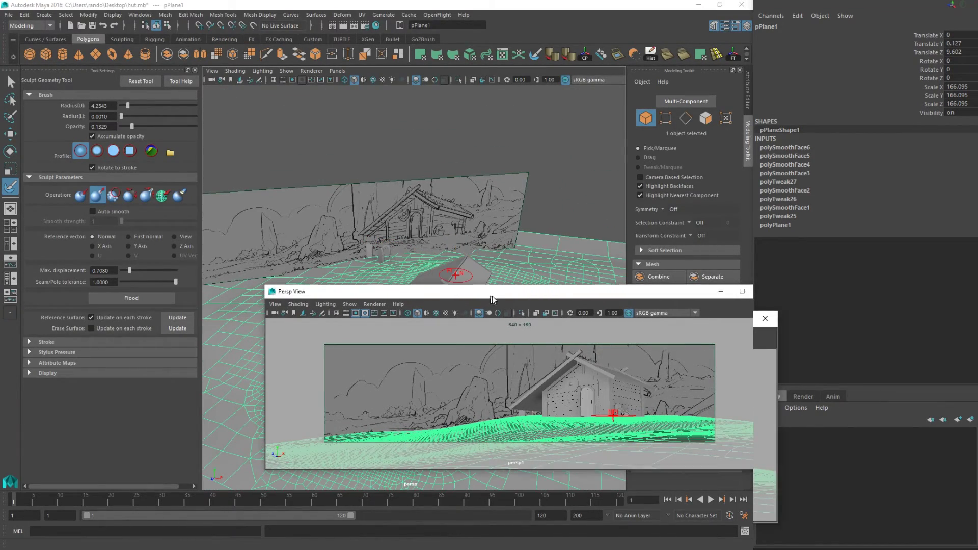
drag(484, 295, 403, 13)
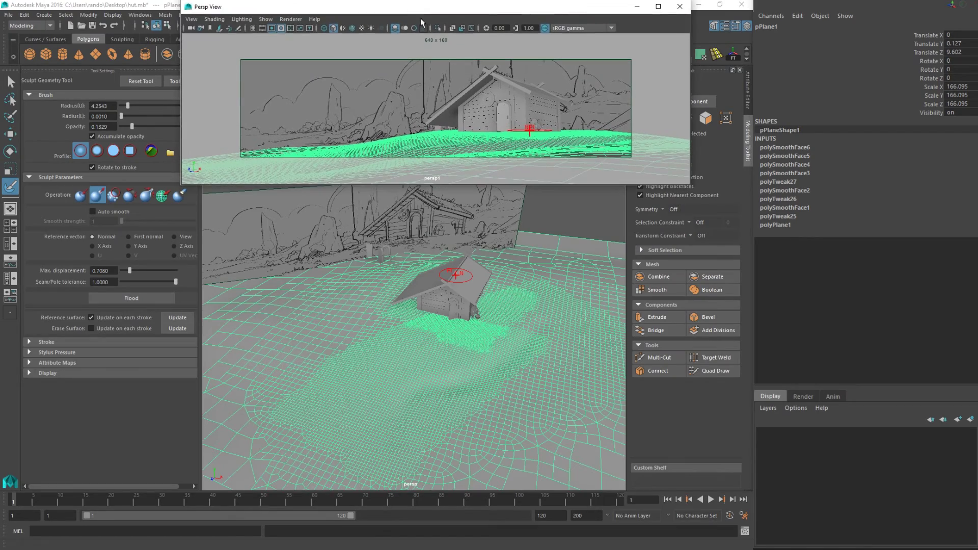
Undo the last sculpt stroke on the ground near the hut's door.
alt+drag(461, 252, 467, 245)
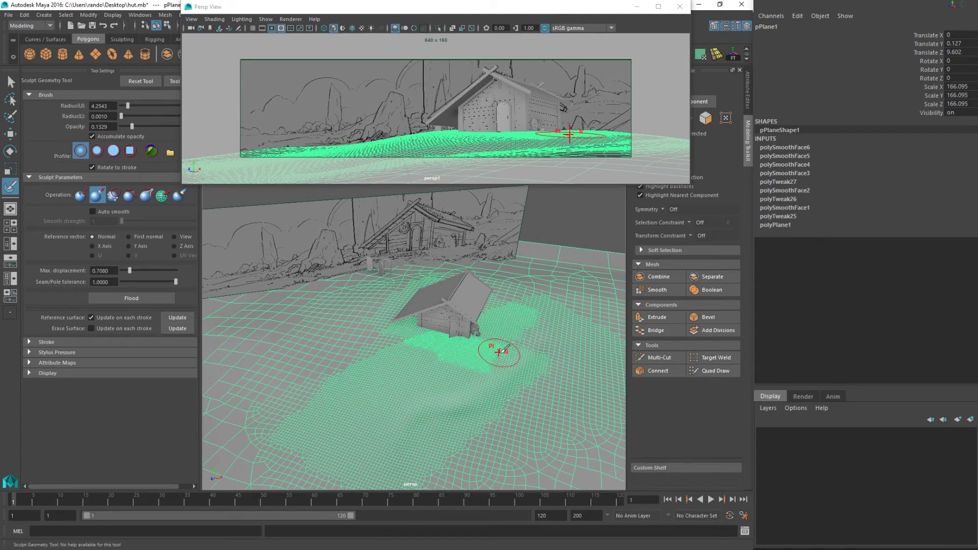
alt+right_drag(499, 351, 482, 351)
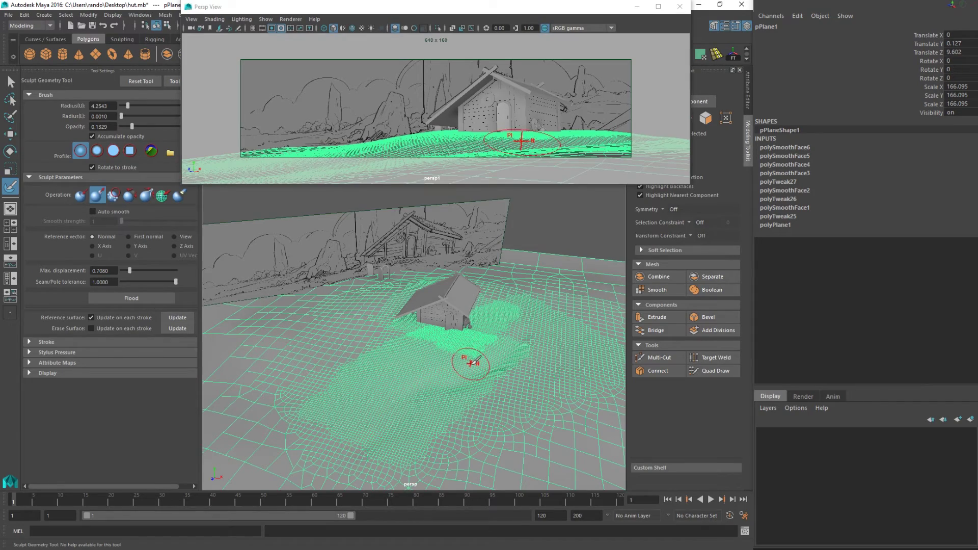
alt+right_drag(407, 346, 500, 331)
alt+middle_drag(465, 368, 452, 324)
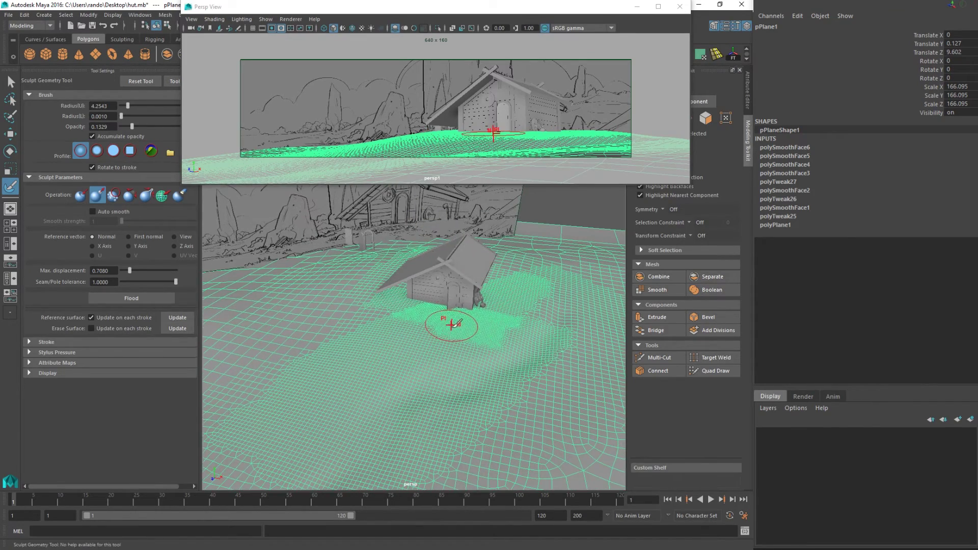
key(ctrl+z)
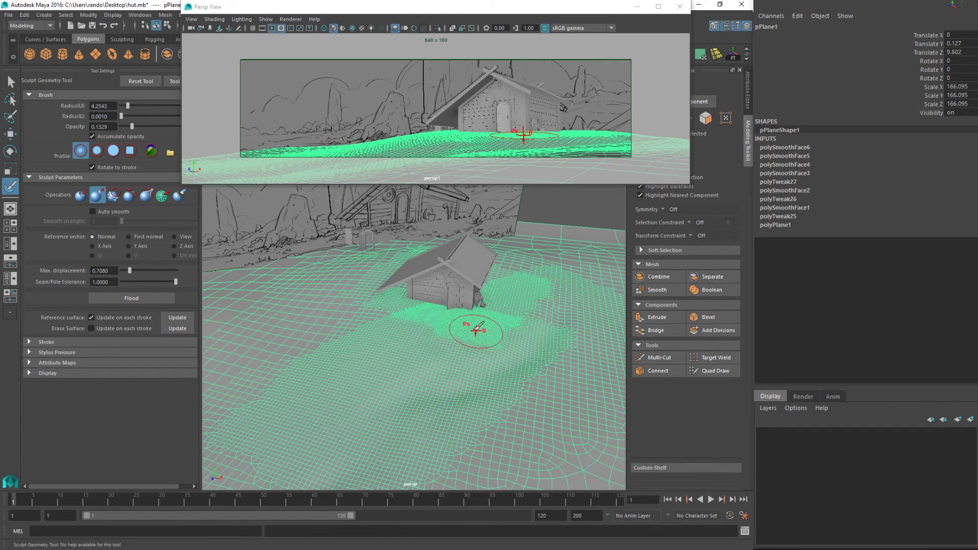
Undo the last sculpt stroke, reduce the brush radius to about 2.09 and sculpt the ground by the hut's door.
click(498, 132)
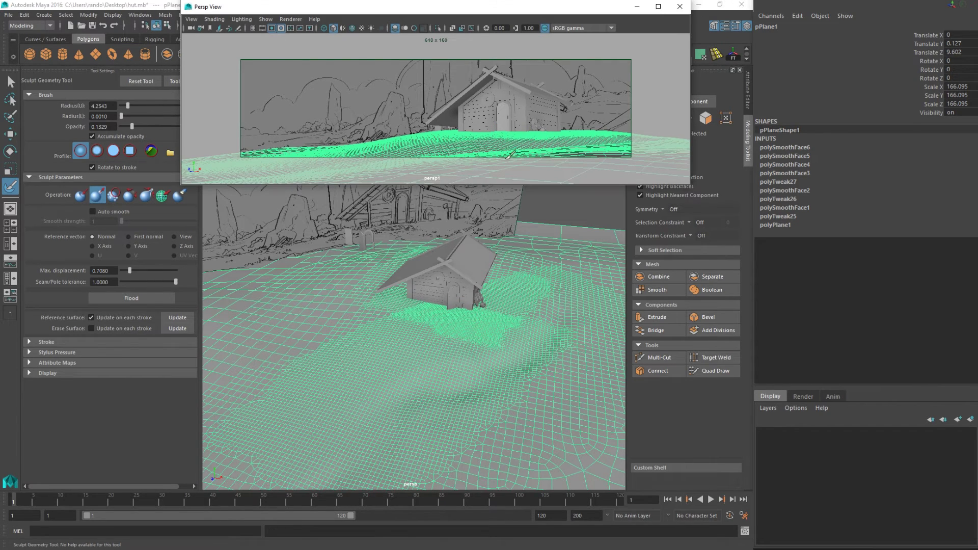
key(ctrl+z)
click(457, 305)
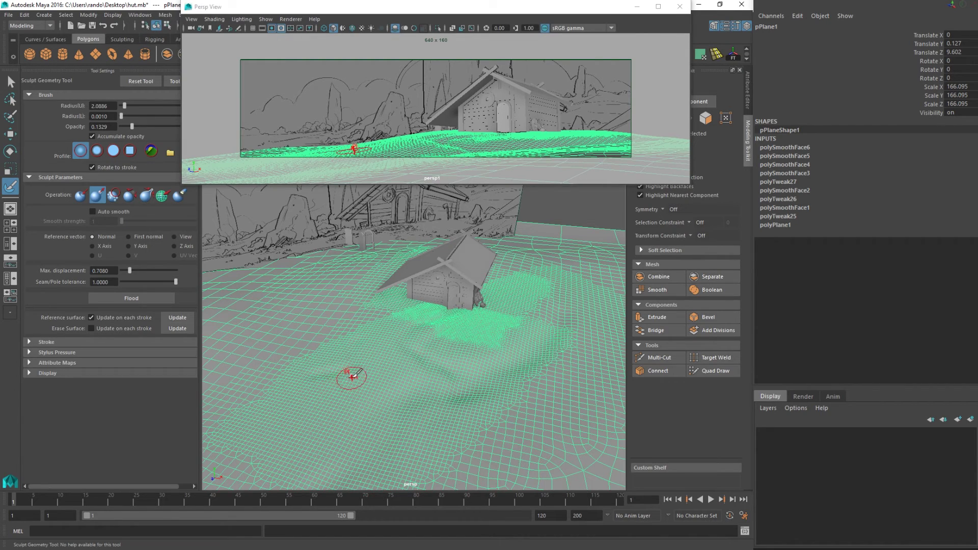
Leave sculpting, return to object mode and deselect the ground to examine its shaded shape in both views.
alt+middle_drag(352, 377, 439, 343)
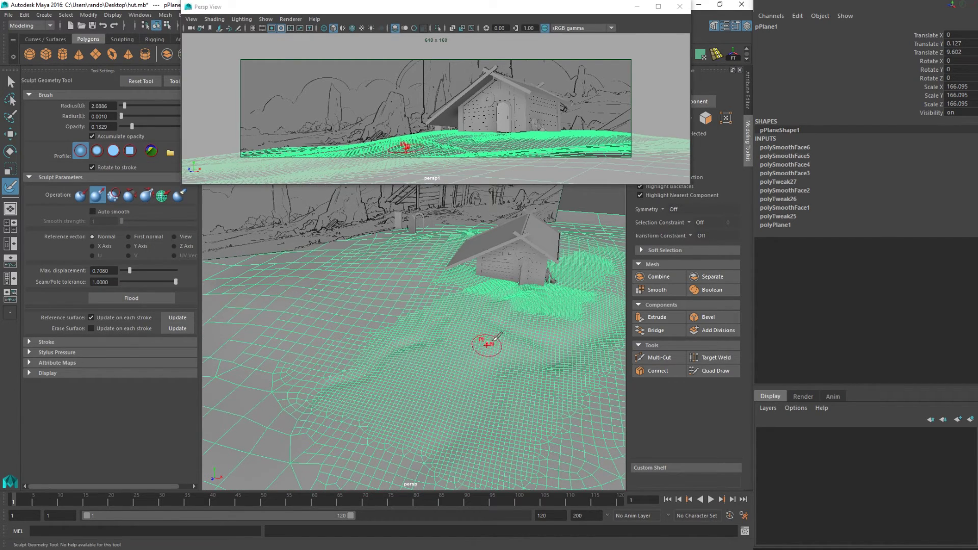
mouse_move(534, 379)
alt+mouse_down()
mouse_move(459, 372)
mouse_move(430, 387)
mouse_move(404, 384)
mouse_move(487, 344)
alt+mouse_up()
key(q)
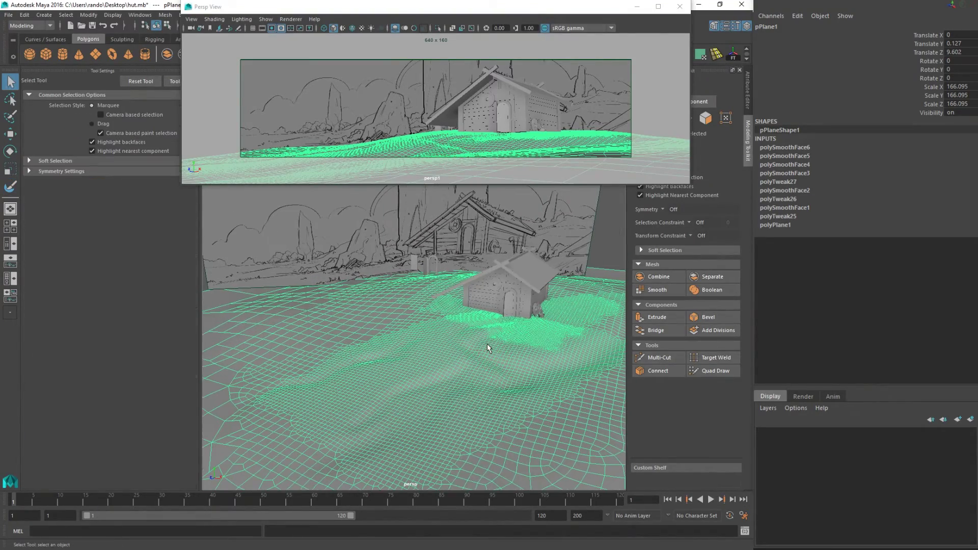
right_drag(487, 343, 534, 256)
scroll(511, 376, down, 3)
key(w)
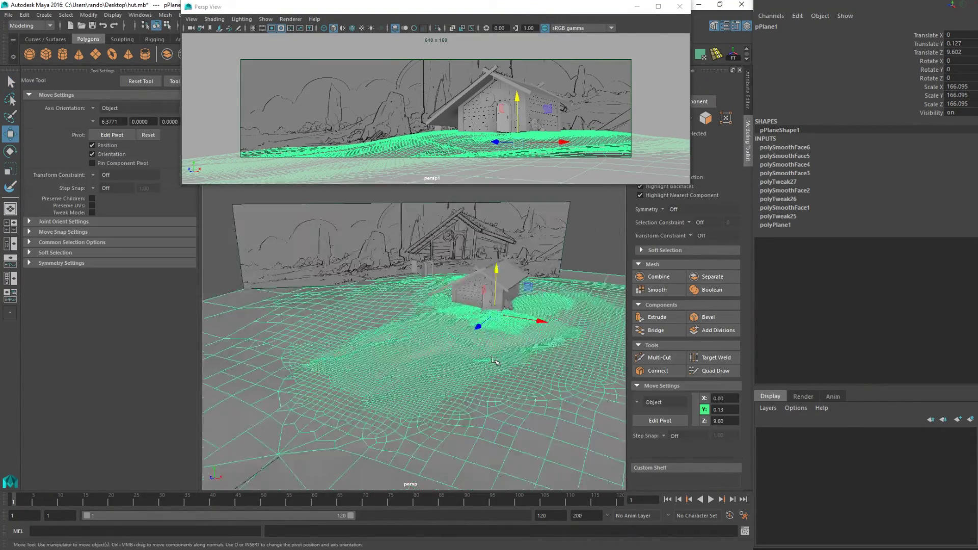
click(591, 246)
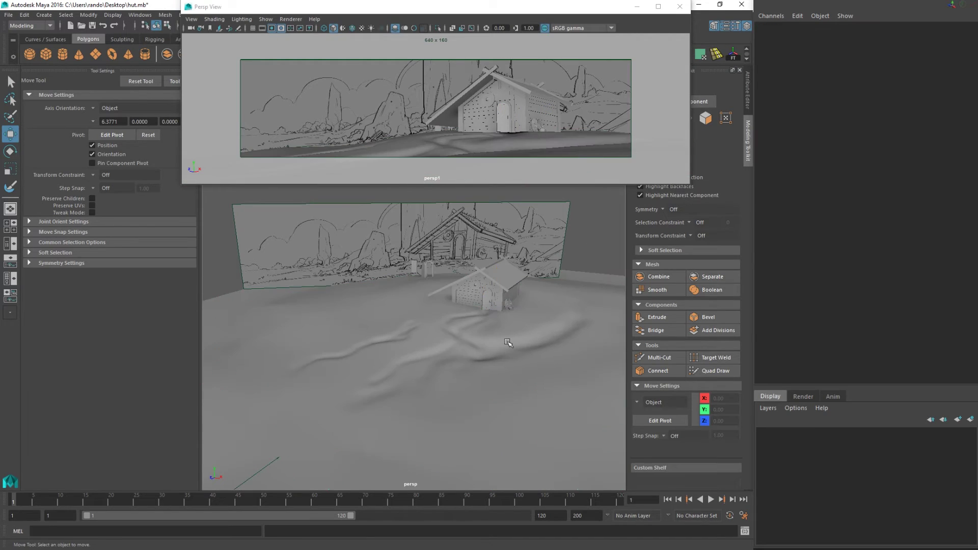
Select the ground at the hut's door and turn off selection highlighting in the main perspective view.
scroll(510, 342, up, 3)
alt+middle_drag(535, 328, 474, 346)
scroll(468, 371, up, 7)
alt+drag(457, 411, 521, 428)
click(519, 424)
alt+middle_drag(521, 428, 504, 407)
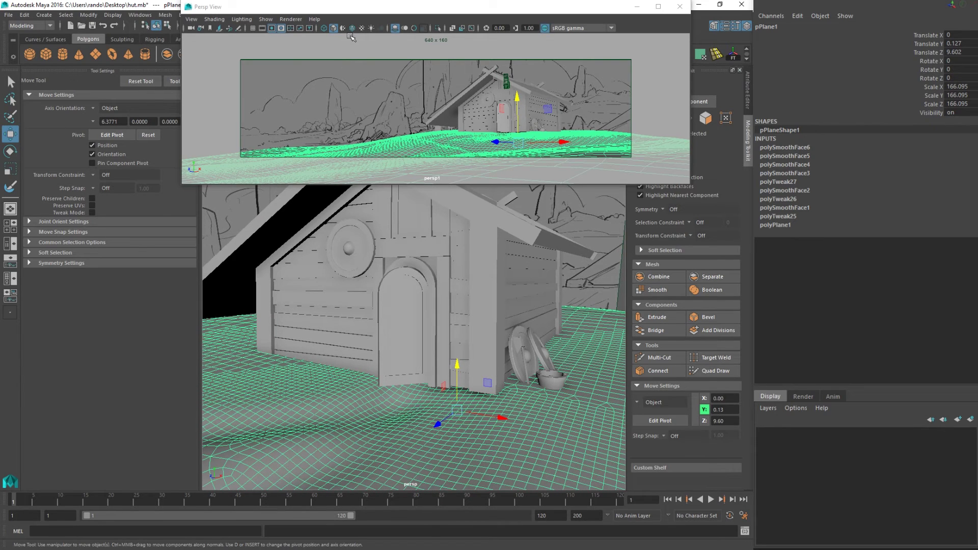
drag(602, 10, 646, 94)
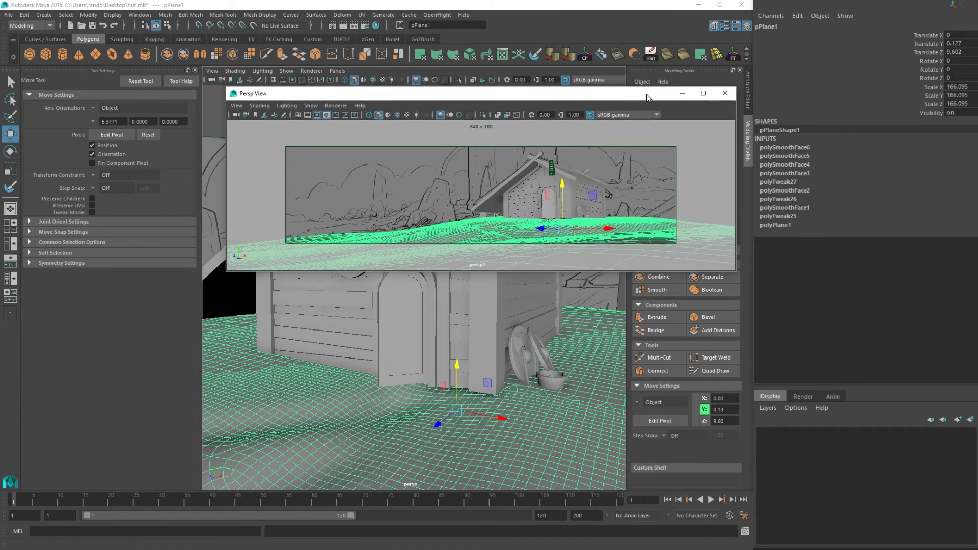
click(294, 73)
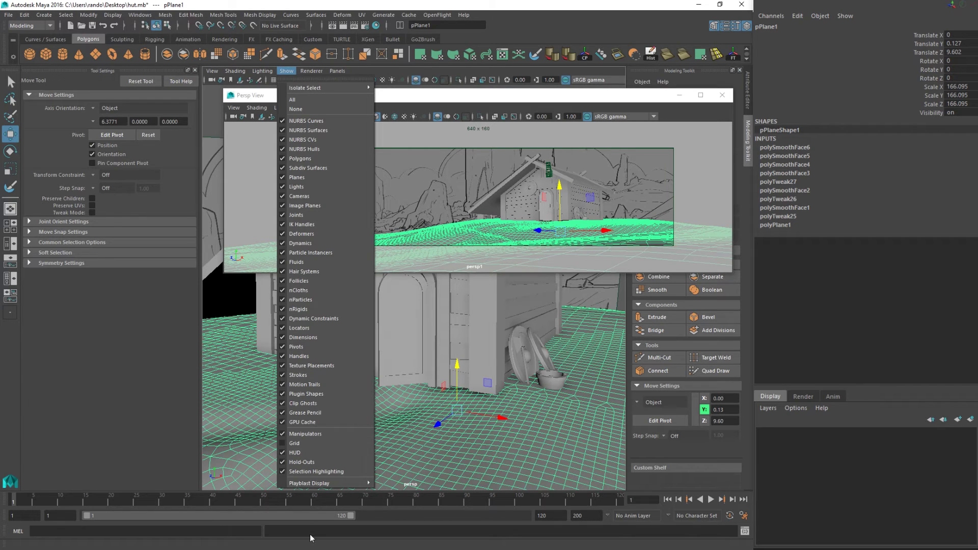
click(283, 471)
alt+drag(480, 422, 532, 418)
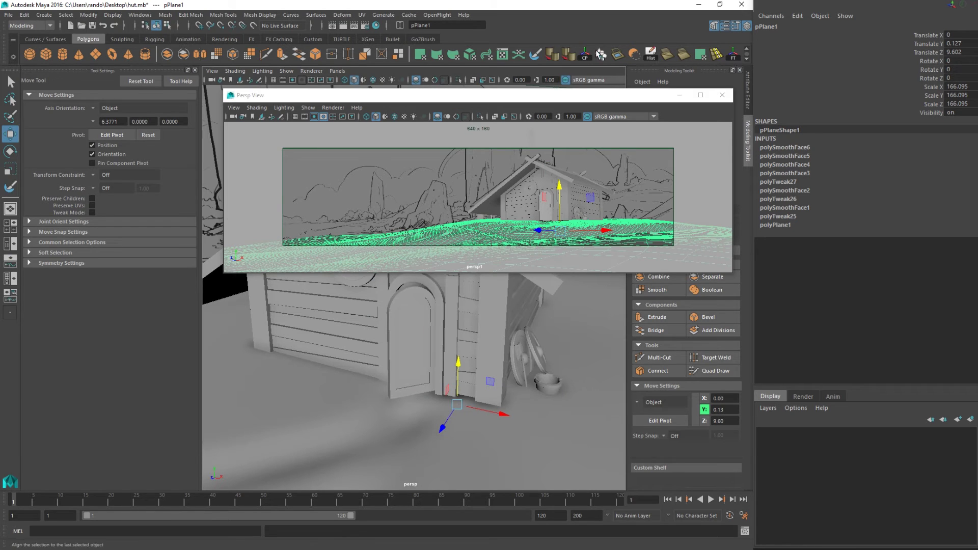
Sculpt the ground along the base of the hut's front wall with the Sculpt Geometry tool and save the scene.
click(537, 53)
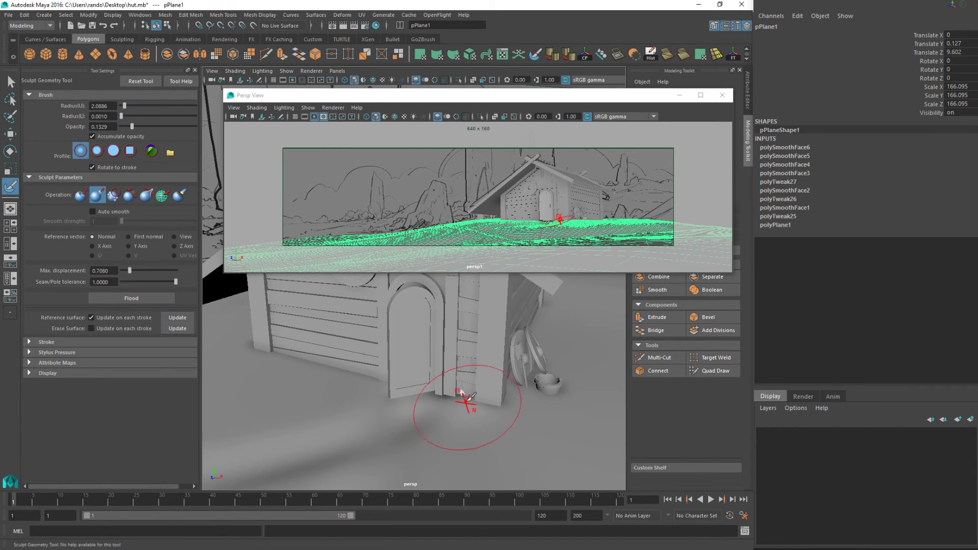
mouse_move(408, 393)
alt+mouse_down()
mouse_move(502, 404)
mouse_move(497, 386)
mouse_move(476, 427)
mouse_move(461, 420)
mouse_move(524, 426)
mouse_move(399, 384)
alt+mouse_up()
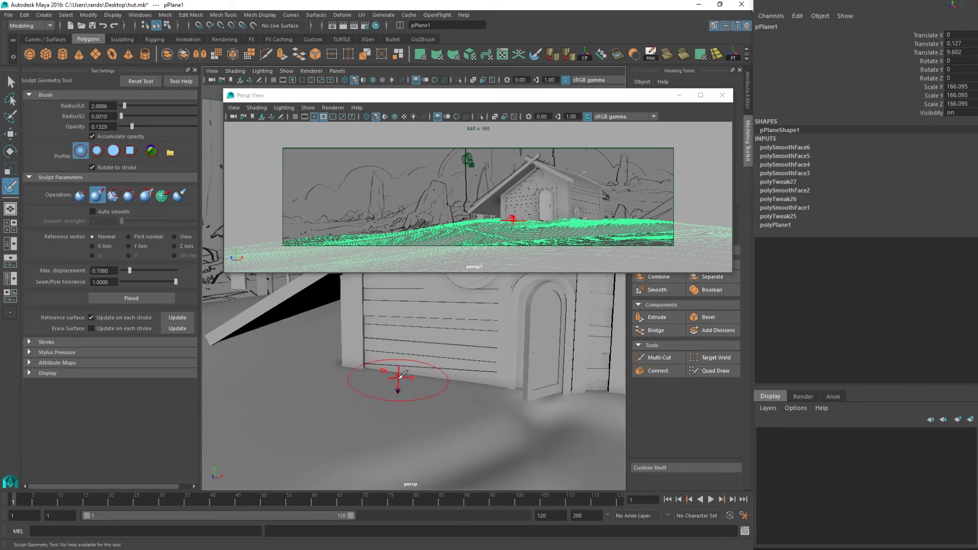
mouse_move(348, 402)
mouse_down()
mouse_move(345, 375)
mouse_move(323, 410)
mouse_move(290, 423)
mouse_move(416, 413)
mouse_up()
alt+middle_drag(412, 416, 486, 339)
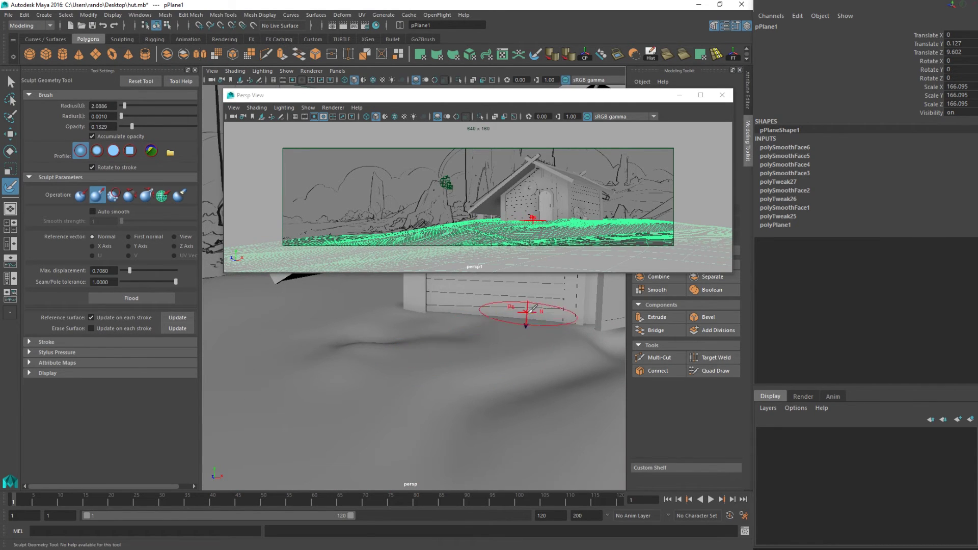
mouse_move(528, 313)
mouse_down()
mouse_move(474, 376)
mouse_move(512, 324)
mouse_up()
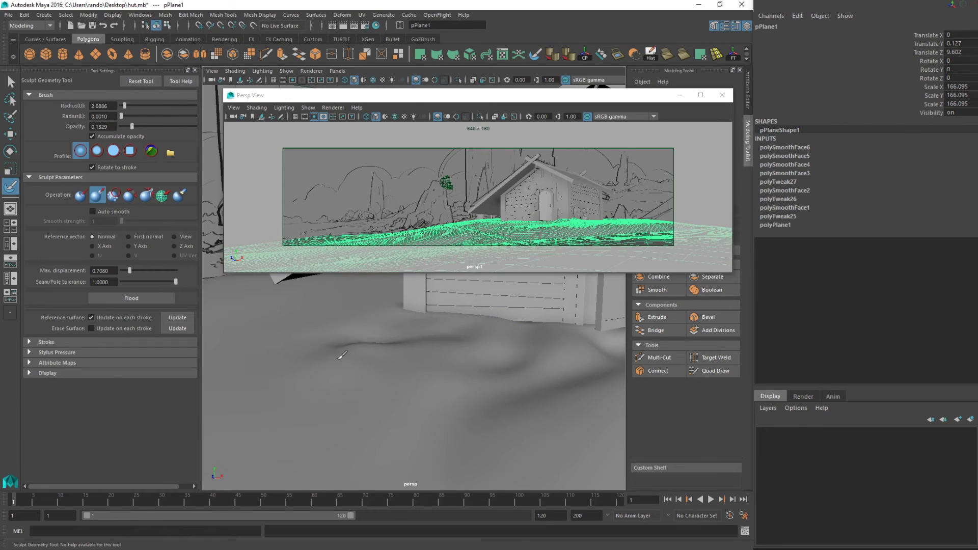
alt+drag(352, 329, 443, 340)
key(ctrl+s)
Sculpt the ground around the foot of the hut's door and undo the last action.
scroll(469, 339, down, 3)
alt+middle_drag(469, 339, 458, 389)
mouse_move(458, 389)
alt+mouse_down()
mouse_move(426, 386)
mouse_move(491, 372)
alt+mouse_up()
mouse_move(439, 355)
mouse_down()
mouse_move(493, 376)
mouse_move(467, 385)
mouse_move(459, 338)
mouse_move(469, 367)
mouse_move(454, 373)
mouse_move(498, 378)
mouse_move(476, 376)
mouse_up()
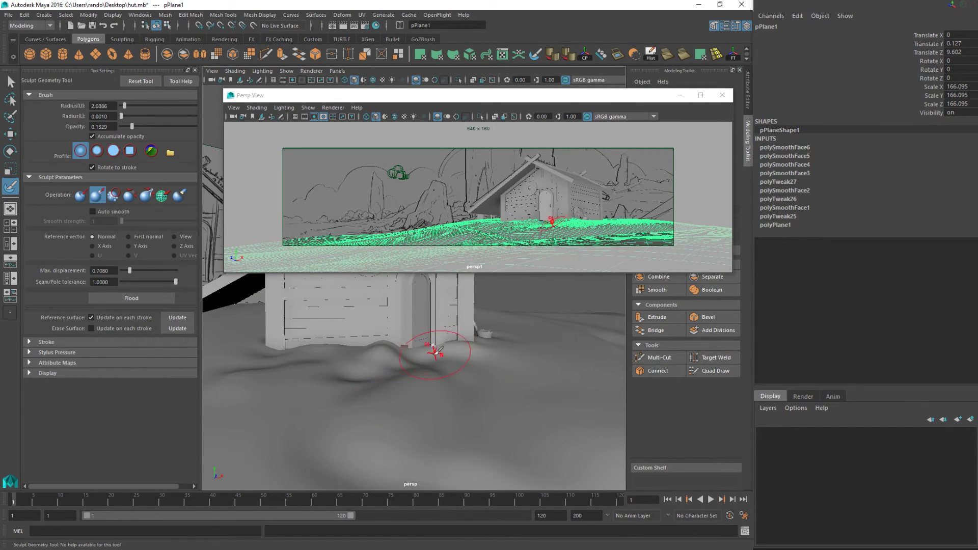
key(ctrl+z)
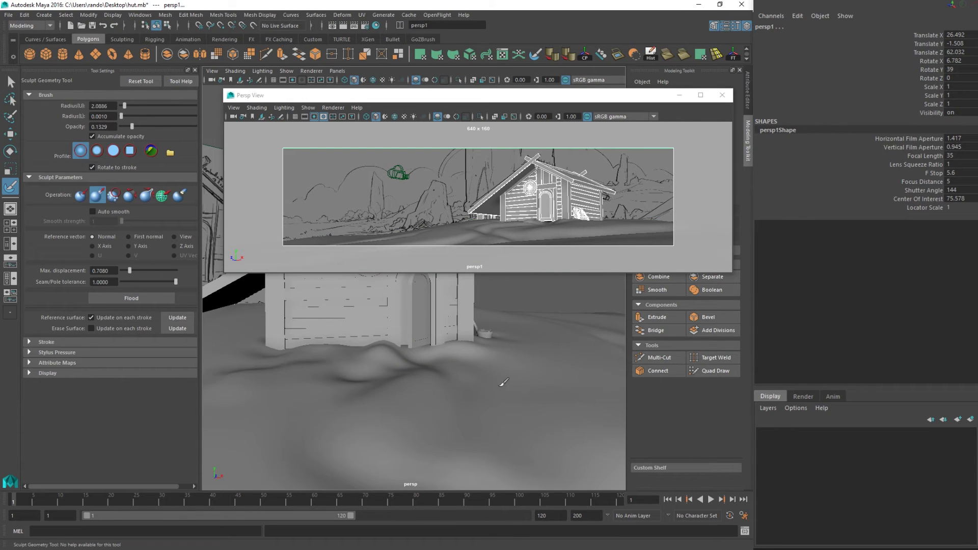
Clear the selection, reselect the ground in object mode and turn off selection highlighting in the floating camera view.
key(q)
click(512, 371)
mouse_move(512, 370)
right_down()
mouse_move(453, 382)
mouse_move(491, 246)
right_up()
click(515, 297)
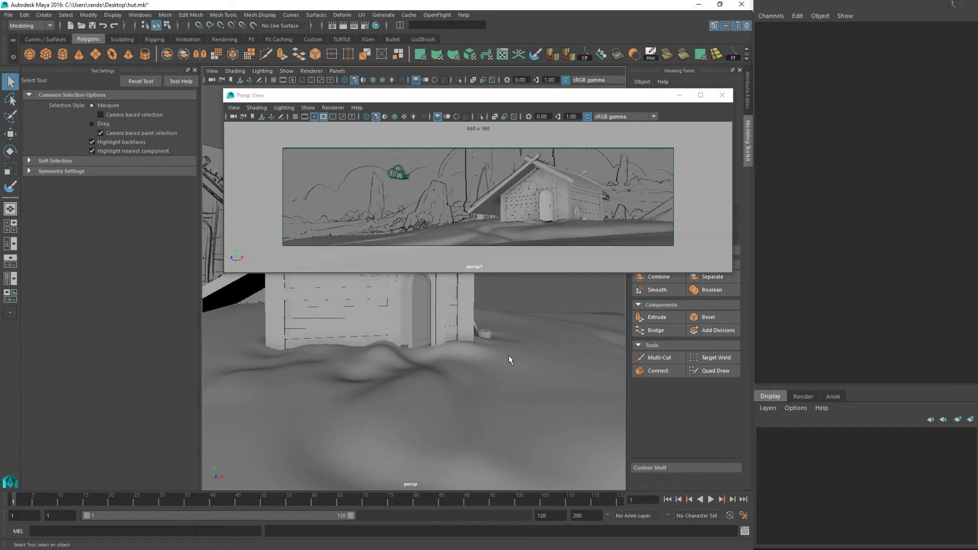
click(495, 413)
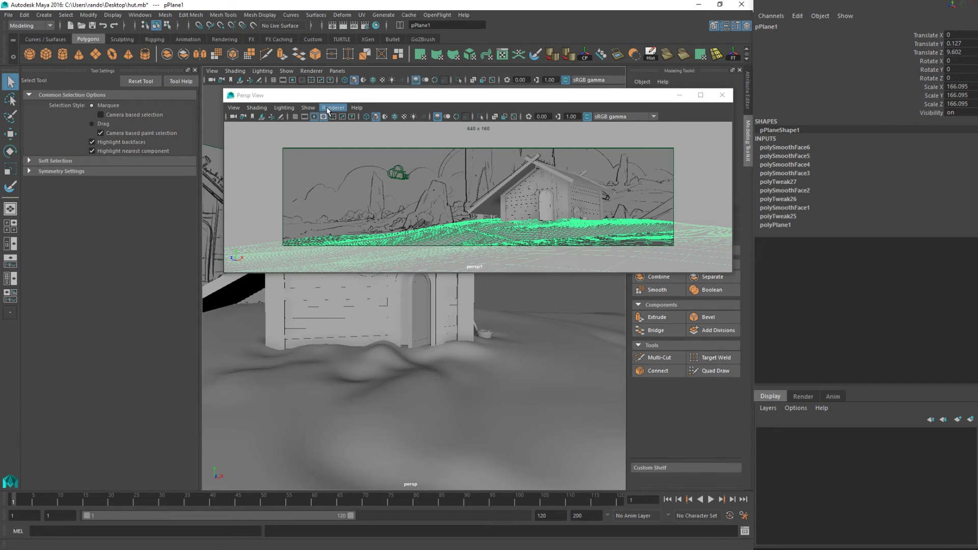
click(308, 107)
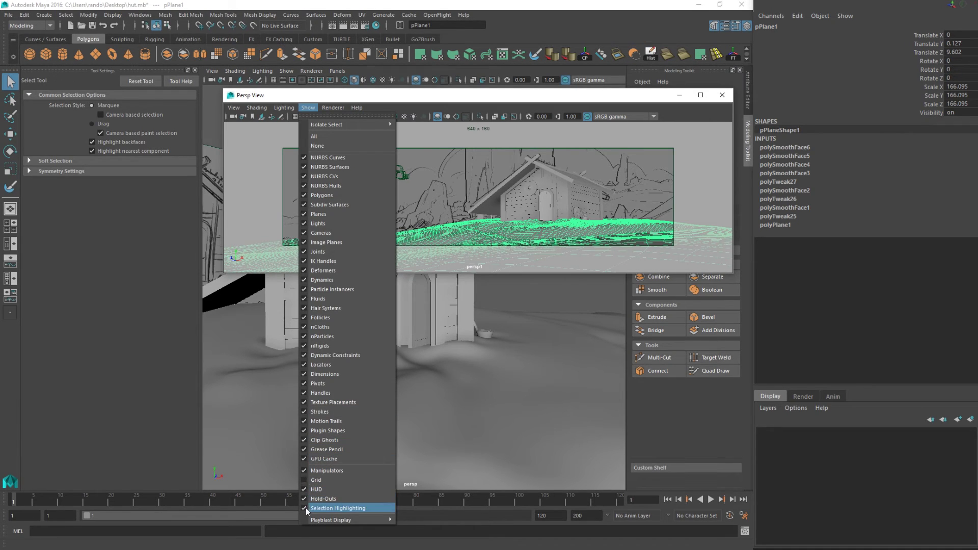
click(331, 509)
click(534, 353)
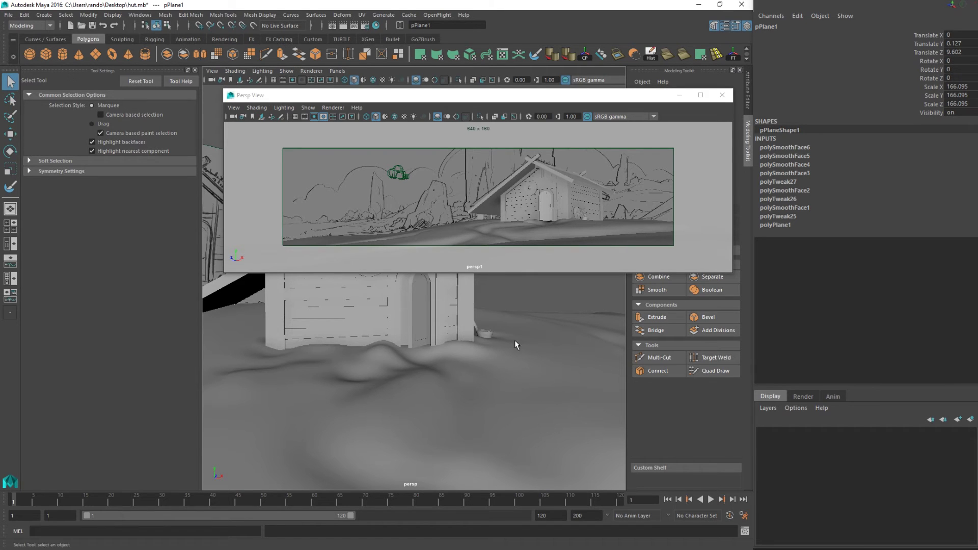
Reactivate the Sculpt Geometry tool on the ground and move the floating camera window clear of the main view.
click(535, 55)
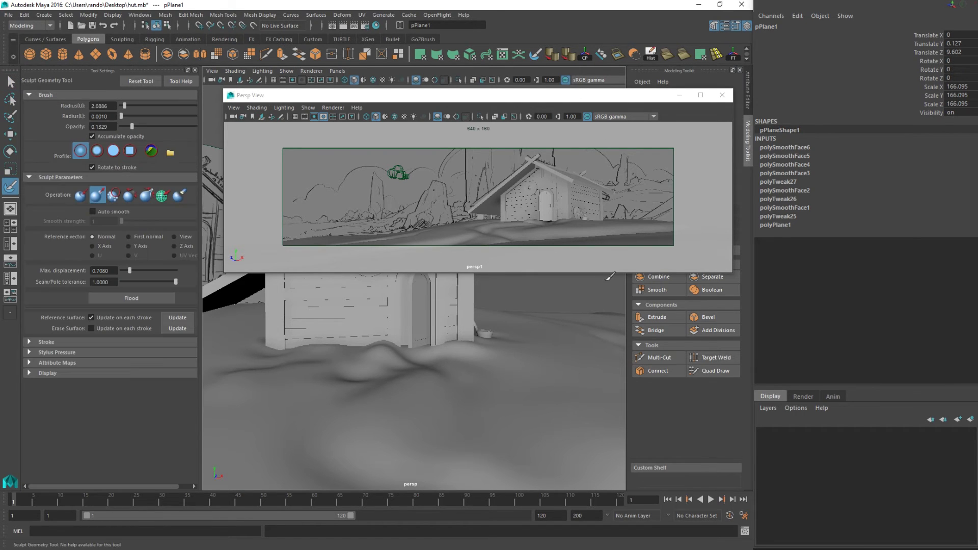
alt+drag(520, 387, 518, 407)
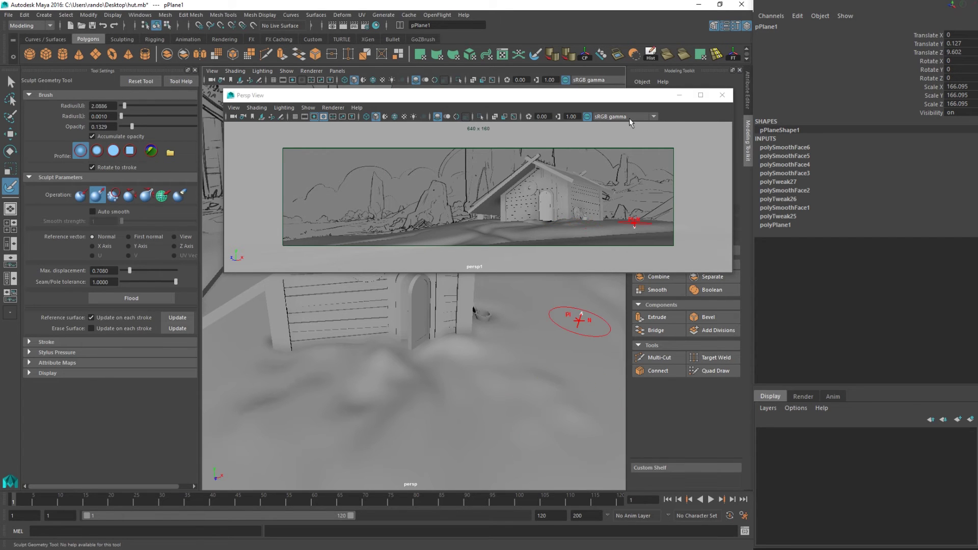
mouse_move(597, 98)
mouse_down()
mouse_move(509, 252)
mouse_move(543, 286)
mouse_move(430, 209)
mouse_move(489, 171)
mouse_up()
alt+right_drag(464, 167, 393, 187)
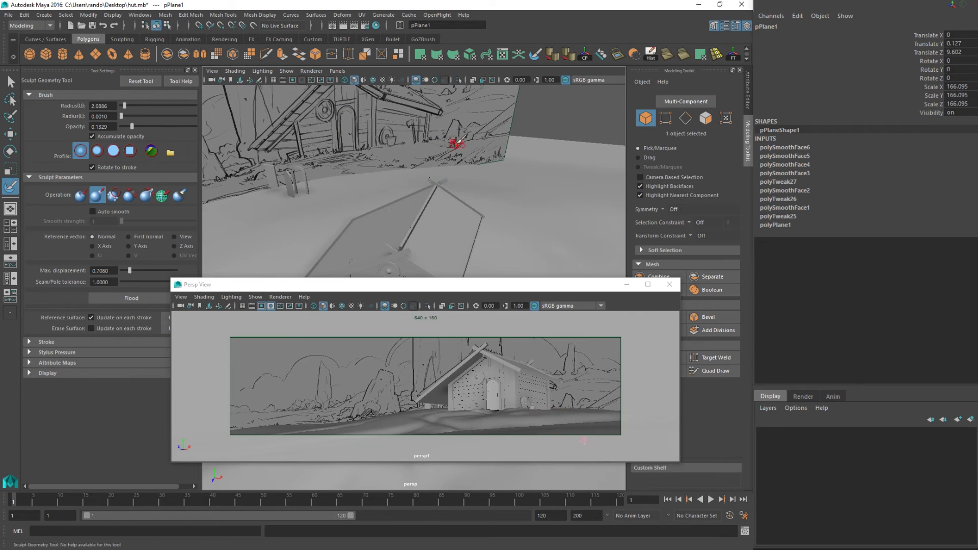
drag(519, 289, 977, 224)
Enlarge the sculpt brush radius to about 6.22 and sculpt the ground to the right of the hut.
alt+drag(557, 387, 515, 348)
alt+right_drag(515, 348, 448, 349)
alt+drag(448, 349, 463, 357)
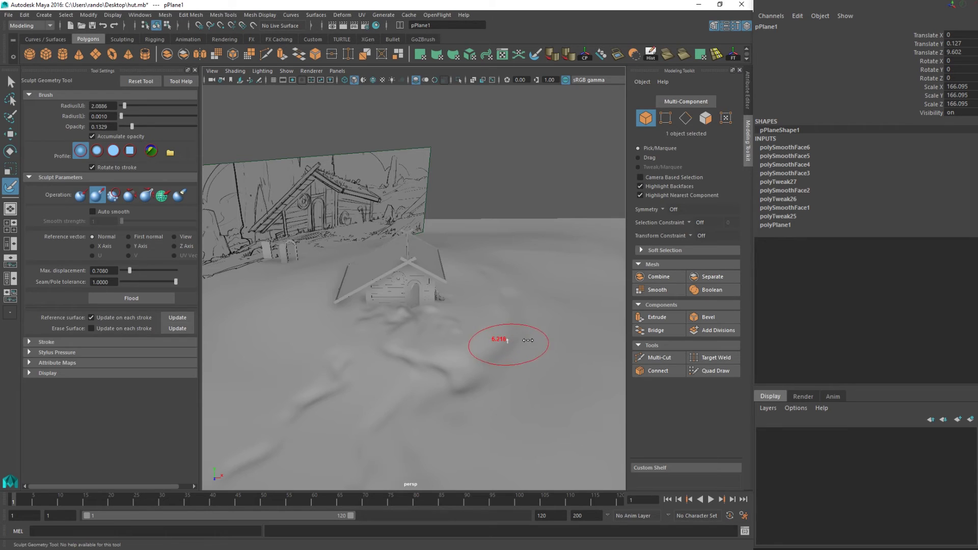
drag(515, 331, 497, 270)
drag(519, 334, 498, 386)
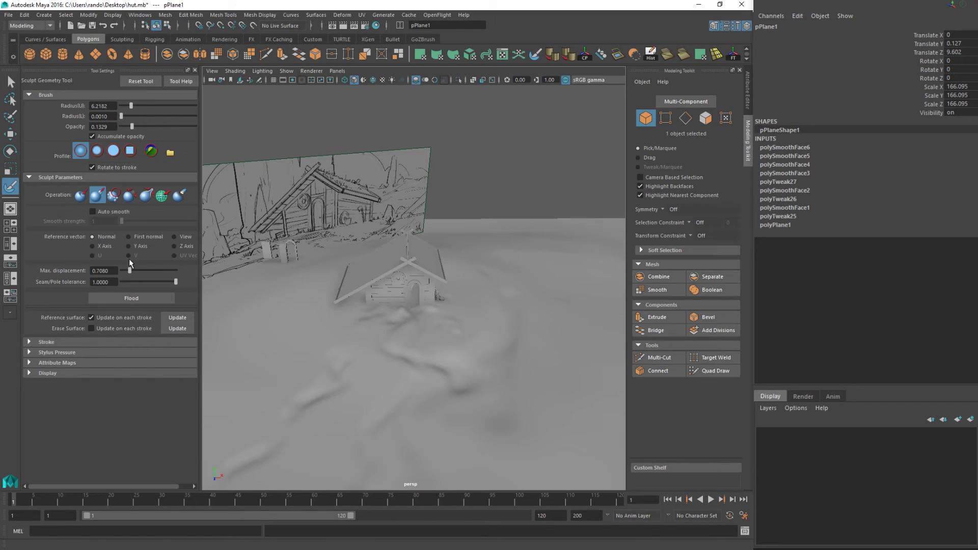
Raise the brush's maximum displacement to about 2.26 and opacity to about 0.25, and sculpt a ridge beside the hut.
drag(129, 270, 147, 272)
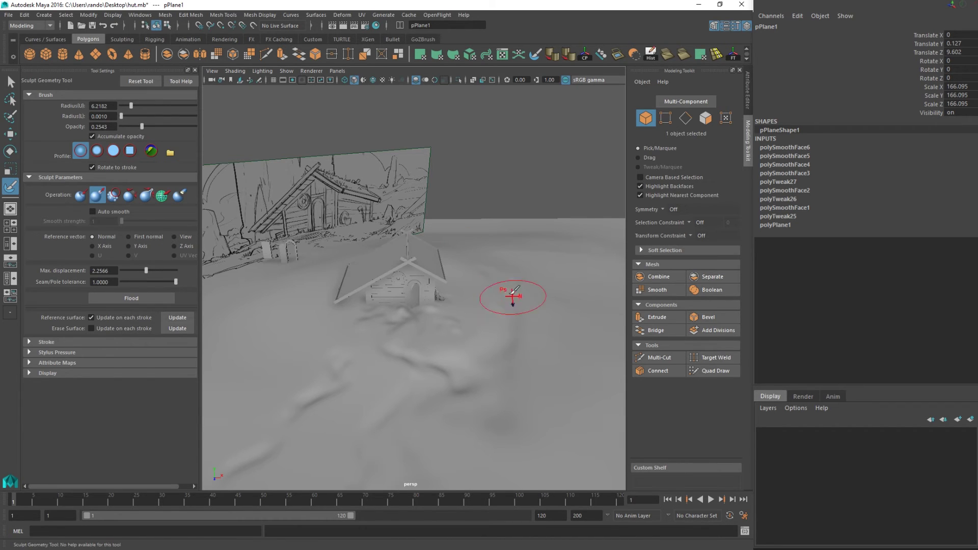
mouse_move(517, 343)
mouse_down()
mouse_move(466, 414)
mouse_move(520, 349)
mouse_move(498, 399)
mouse_move(515, 452)
mouse_up()
mouse_move(528, 389)
alt+mouse_down()
mouse_move(491, 357)
mouse_move(504, 361)
mouse_move(500, 377)
mouse_move(516, 370)
alt+mouse_up()
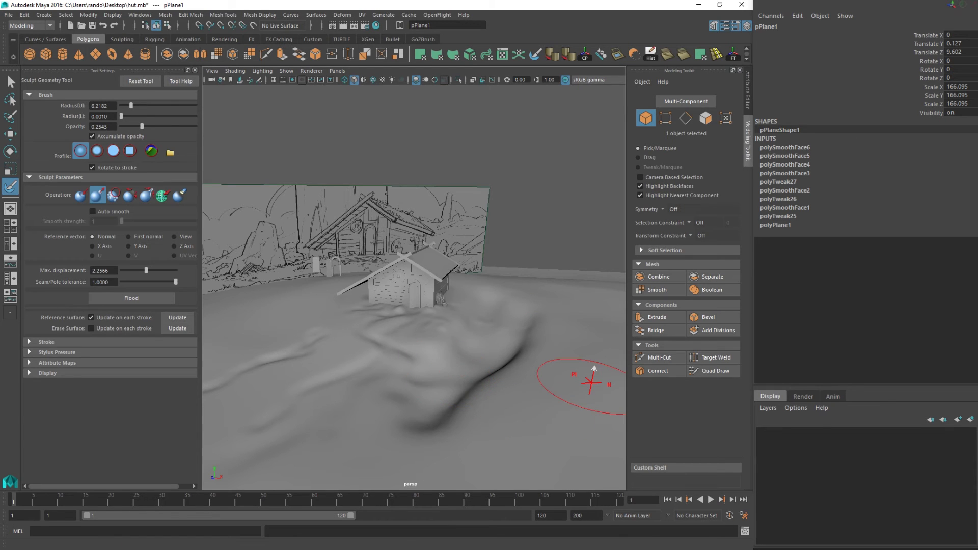
Bring the floating camera window back, shrink it and place it over the main view's upper edge, clear of the hut.
drag(977, 166, 411, 14)
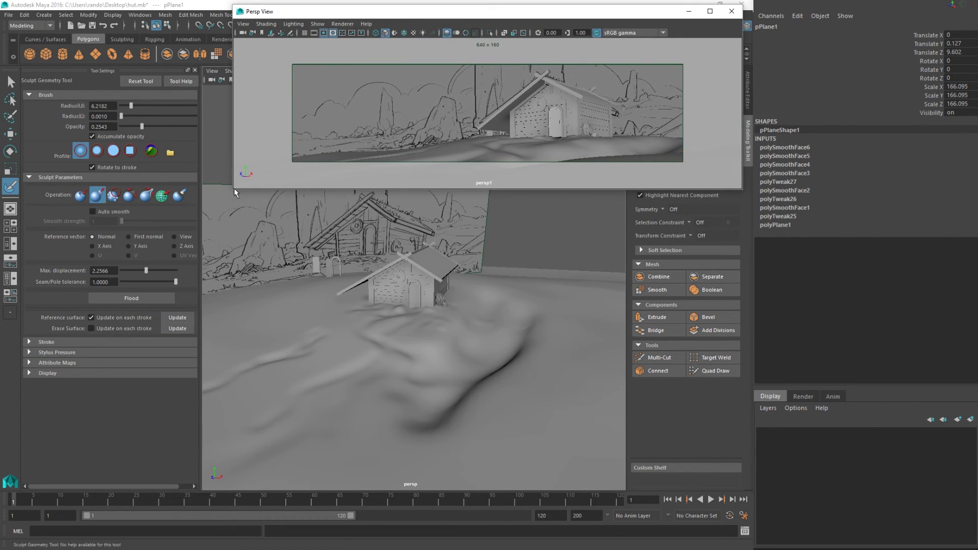
drag(232, 188, 396, 188)
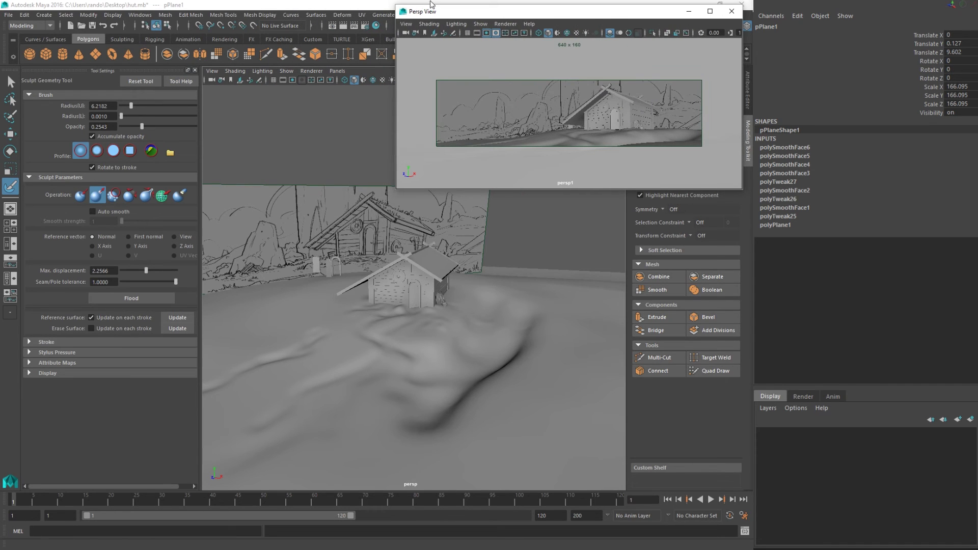
drag(395, 4, 474, 69)
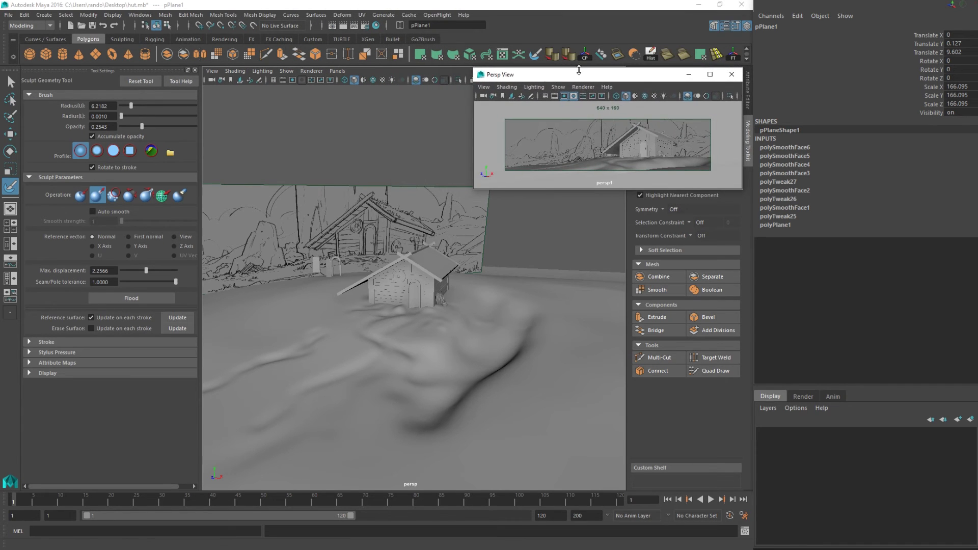
drag(586, 72, 539, 42)
Rework the ridge beside the hut with sculpt strokes, reducing the brush radius to about 4.83.
alt+drag(389, 186, 429, 211)
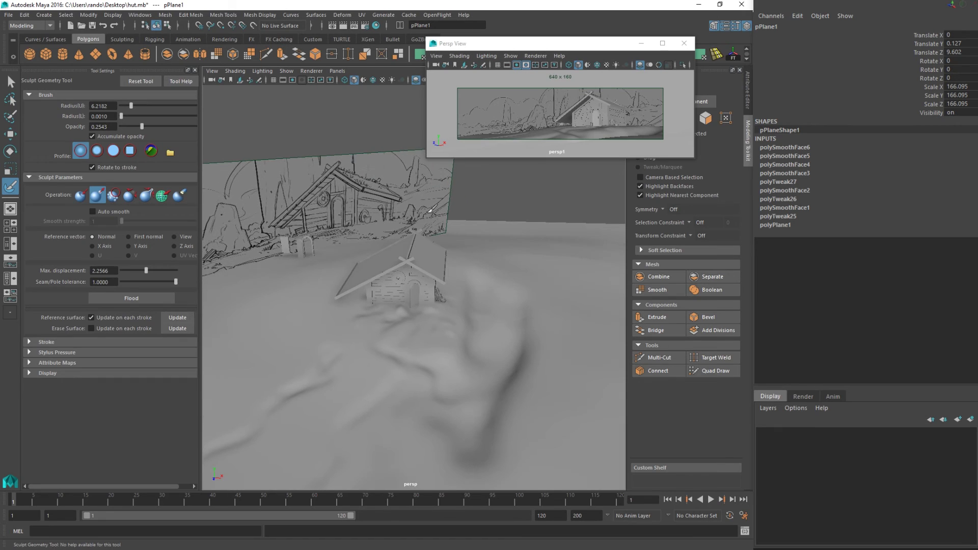
mouse_move(533, 369)
mouse_down()
mouse_move(539, 343)
mouse_move(530, 328)
mouse_move(502, 393)
mouse_move(529, 339)
mouse_move(502, 376)
mouse_move(474, 389)
mouse_move(490, 364)
mouse_move(473, 425)
mouse_up()
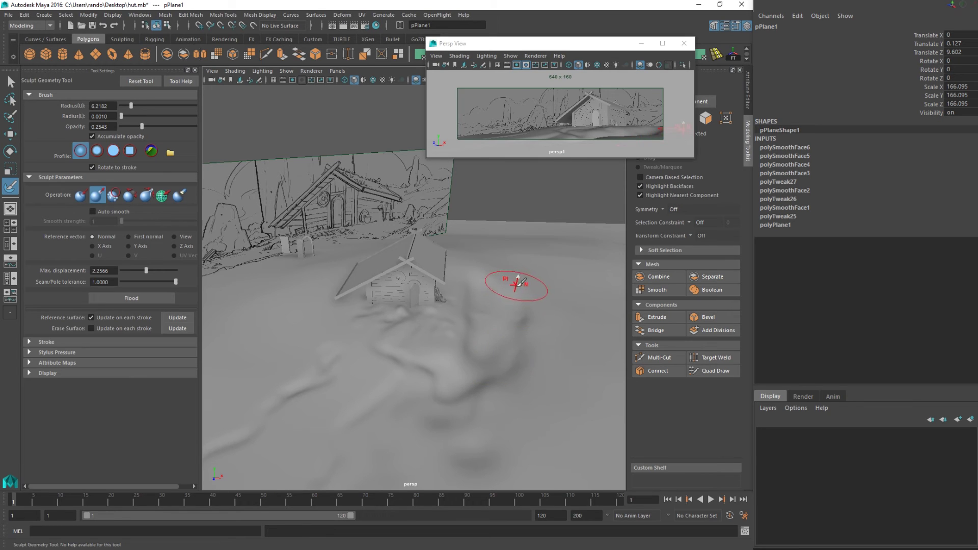
key(b)
drag(517, 291, 535, 292)
ctrl+drag(515, 258, 512, 258)
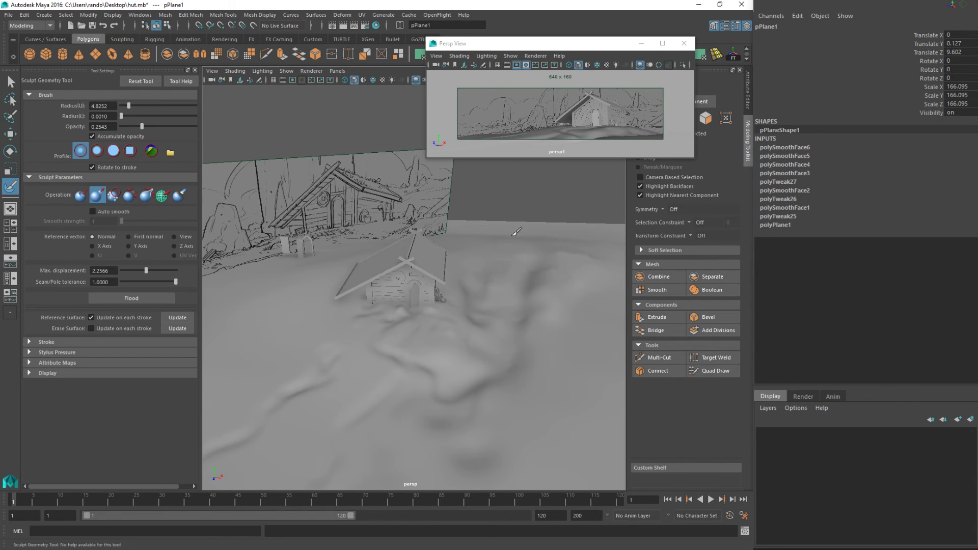
mouse_move(483, 303)
mouse_down()
mouse_move(510, 265)
mouse_move(525, 278)
mouse_move(511, 270)
mouse_move(502, 393)
mouse_move(506, 323)
mouse_move(480, 372)
mouse_move(542, 289)
mouse_up()
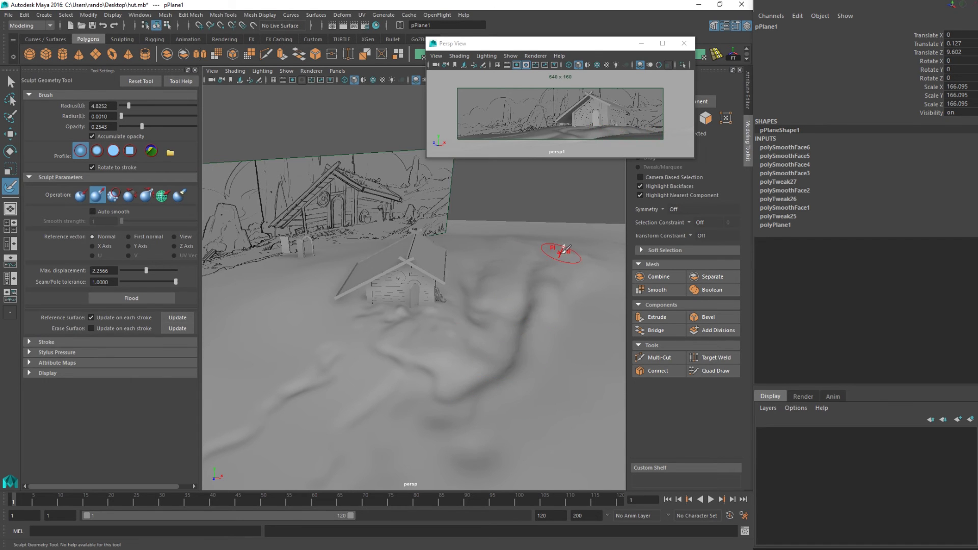
Undo the last sculpt stroke on the ridge beside the hut.
mouse_move(560, 253)
alt+mouse_down()
mouse_move(459, 338)
mouse_move(465, 323)
mouse_move(436, 321)
mouse_move(510, 306)
mouse_move(399, 349)
mouse_move(428, 353)
mouse_move(403, 275)
mouse_move(401, 352)
alt+mouse_up()
key(ctrl+z)
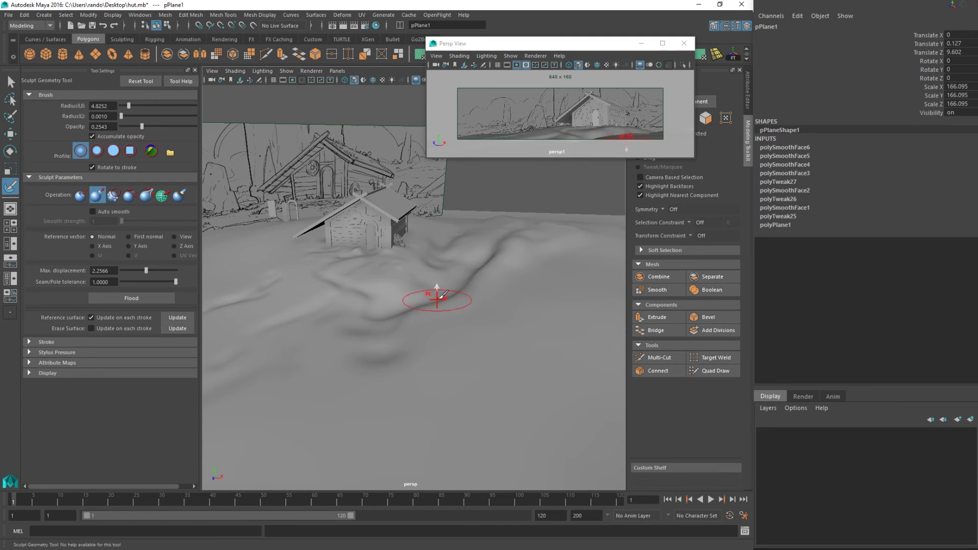
Sculpt the ridge down across the slope in front of the hut and undo the last unwanted stroke.
mouse_move(432, 302)
mouse_down()
mouse_move(410, 355)
mouse_move(409, 326)
mouse_move(410, 390)
mouse_move(448, 334)
mouse_move(421, 384)
mouse_up()
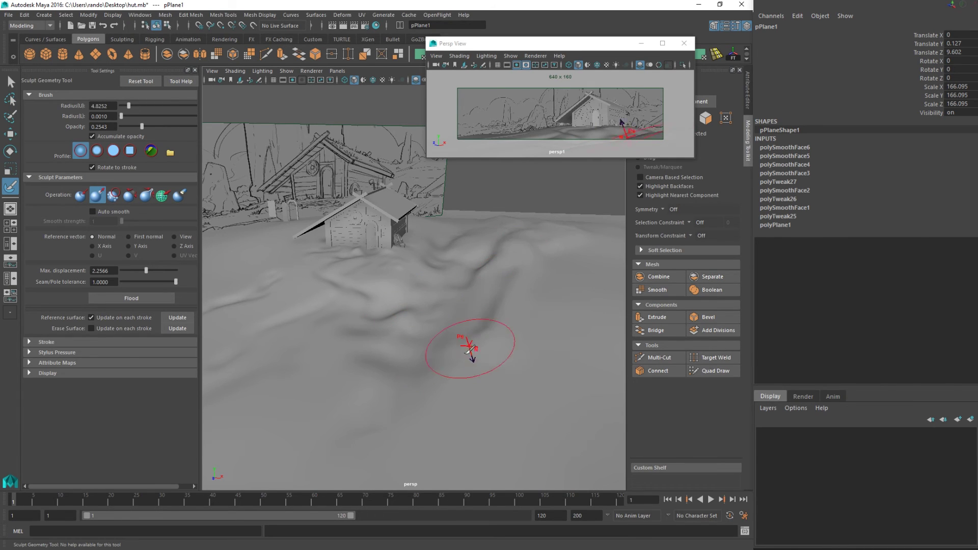
key(ctrl+z)
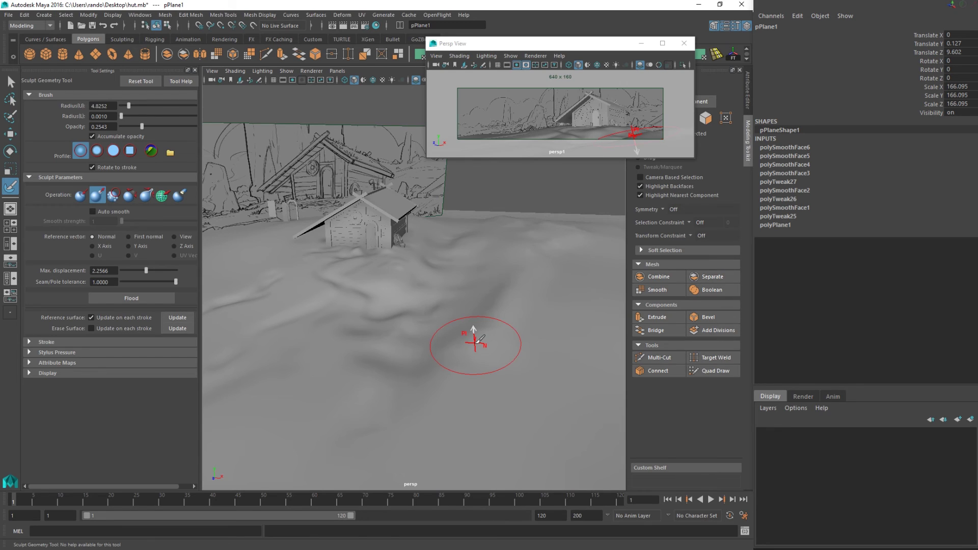
click(484, 56)
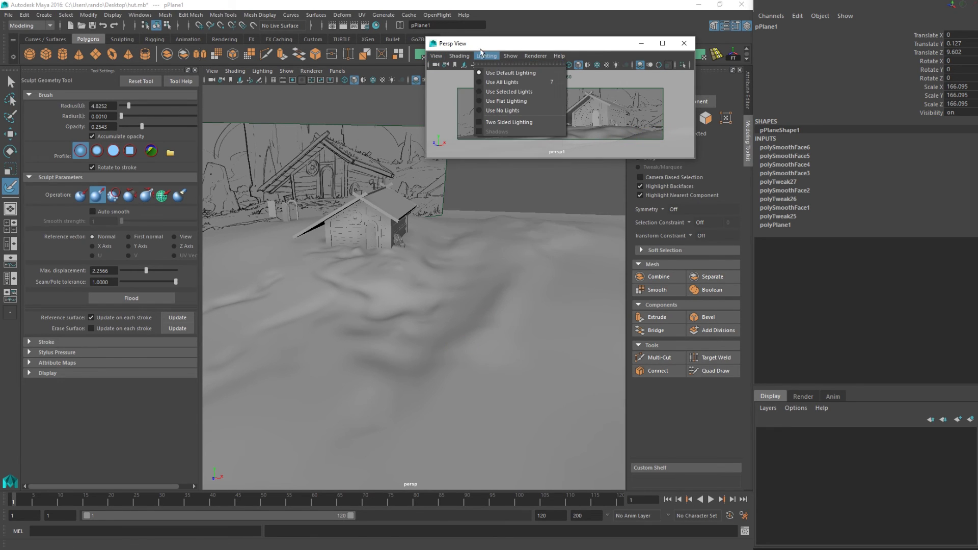
mouse_move(511, 56)
click(512, 456)
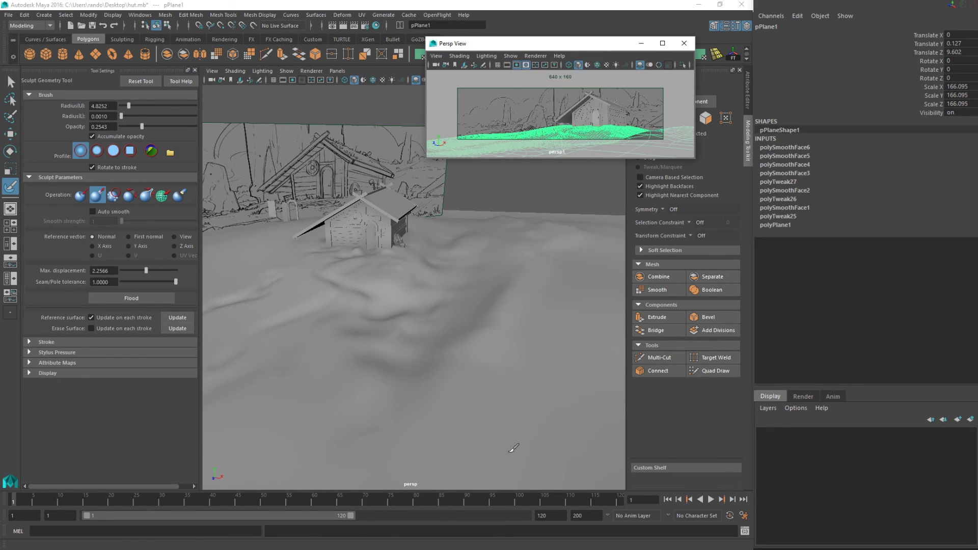
Switch the ground plane to face selection and pick the soft-selected faces near the right end of the camera frame.
right_drag(653, 137, 655, 154)
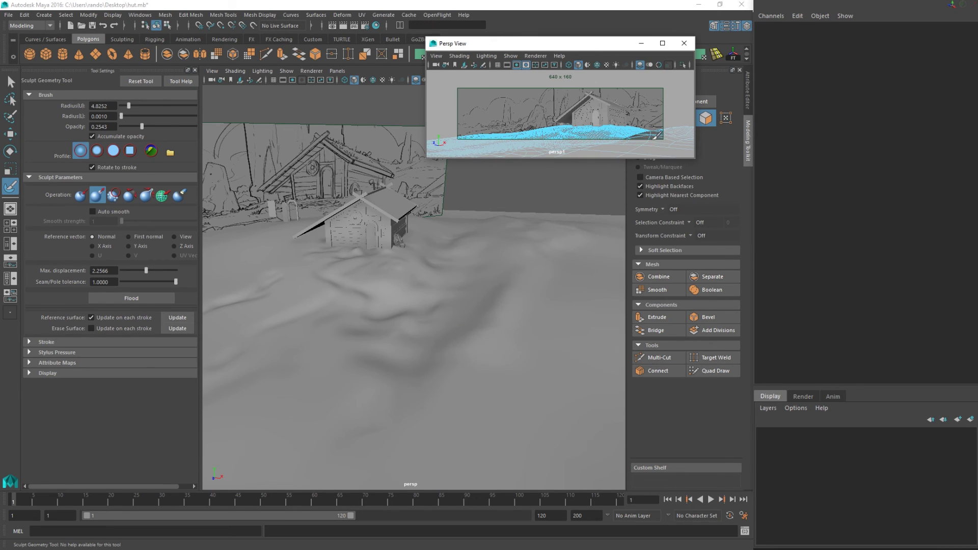
click(531, 238)
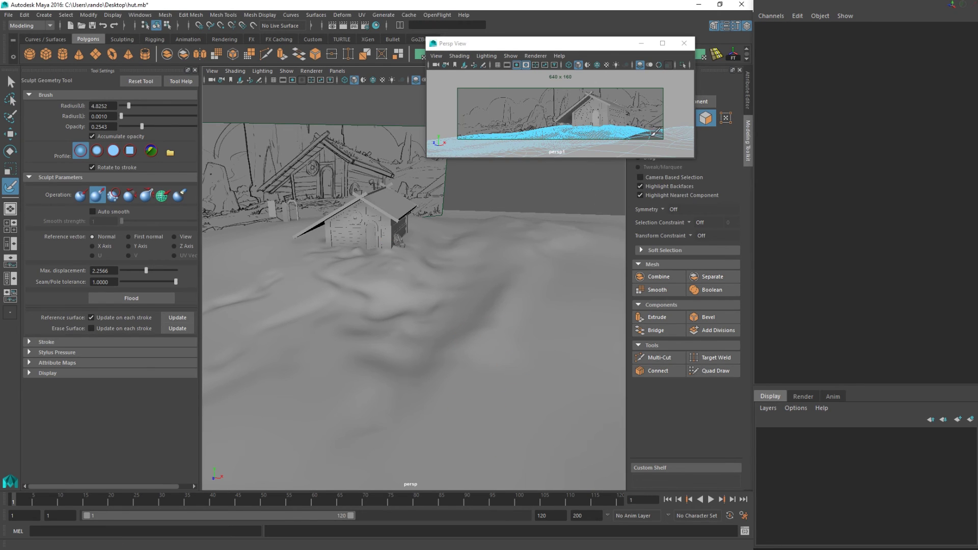
click(654, 136)
key(q)
click(654, 136)
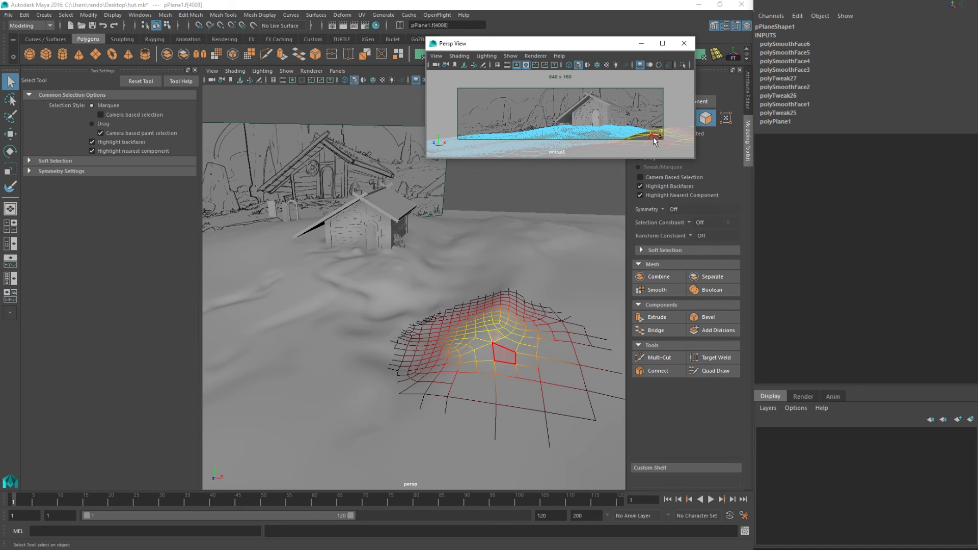
shift+click(653, 136)
shift+click(649, 137)
Extend the face selection across the large foreground slope beside the ridge and shift the camera window slightly lower.
alt+drag(499, 297, 481, 313)
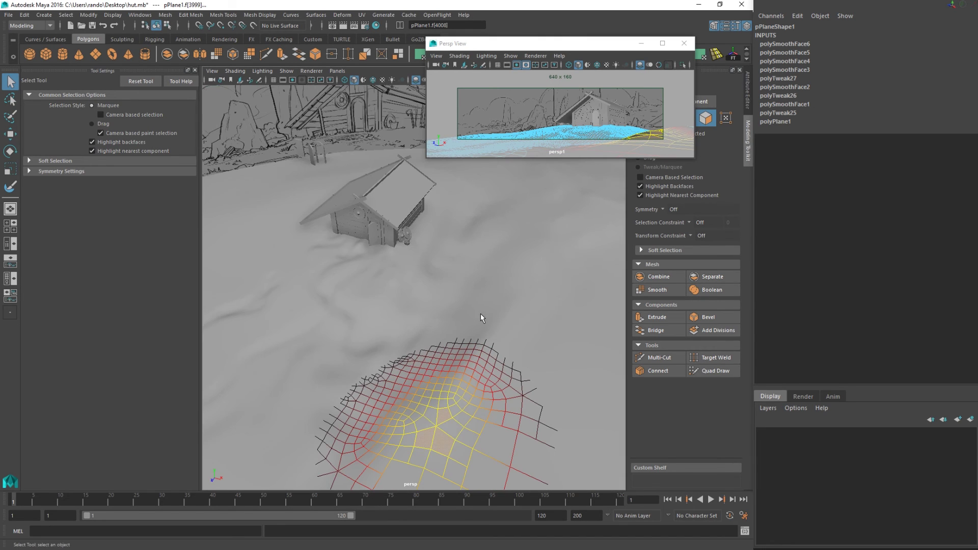
alt+middle_drag(480, 313, 464, 263)
shift+drag(477, 298, 423, 384)
alt+middle_drag(424, 383, 420, 343)
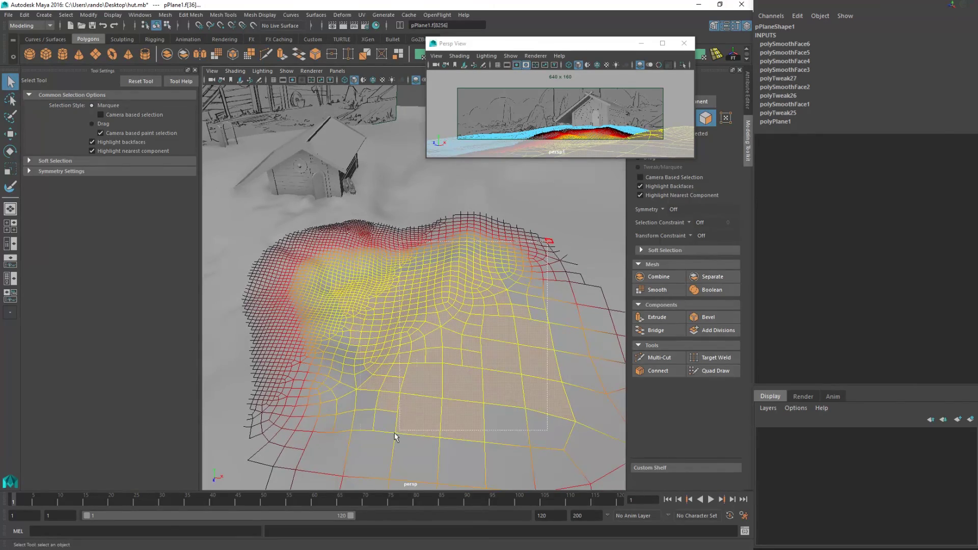
drag(394, 433, 326, 475)
drag(555, 47, 556, 78)
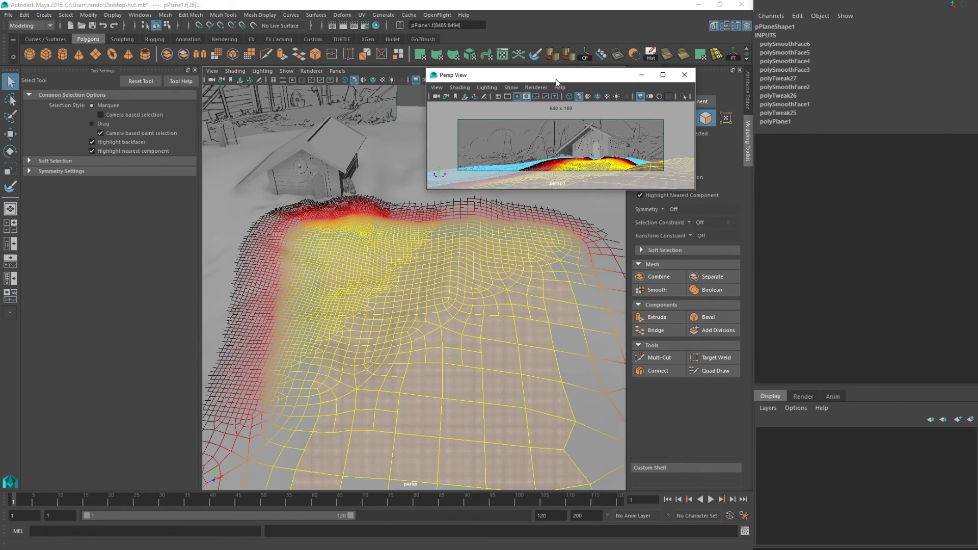
Deselect the ground faces nearest the hut and reduce the soft selection falloff around the remaining foreground faces.
mouse_move(426, 299)
alt+mouse_down()
mouse_move(482, 279)
mouse_move(432, 284)
alt+mouse_up()
ctrl+drag(215, 124, 407, 355)
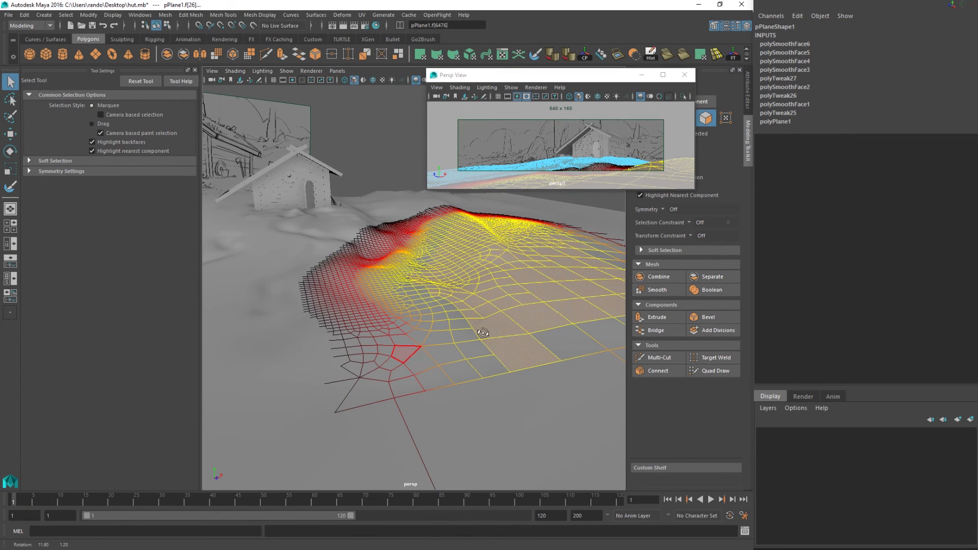
ctrl+drag(339, 198, 433, 352)
alt+drag(483, 328, 409, 274)
key(b)
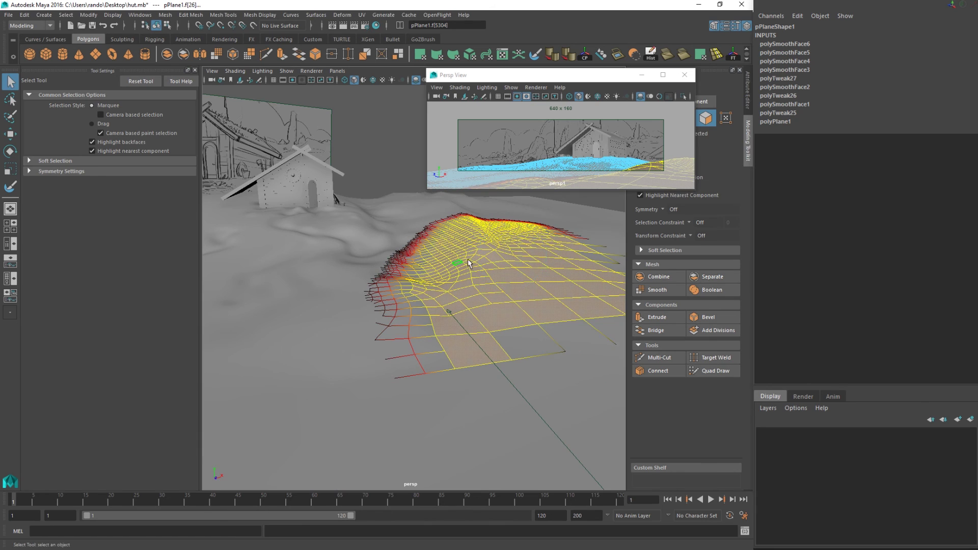
Try moving the selected foreground faces sideways and slightly upward with the Move tool, then undo the moves.
key(w)
mouse_move(540, 220)
middle_down()
mouse_move(527, 223)
mouse_move(557, 219)
middle_up()
key(ctrl+z)
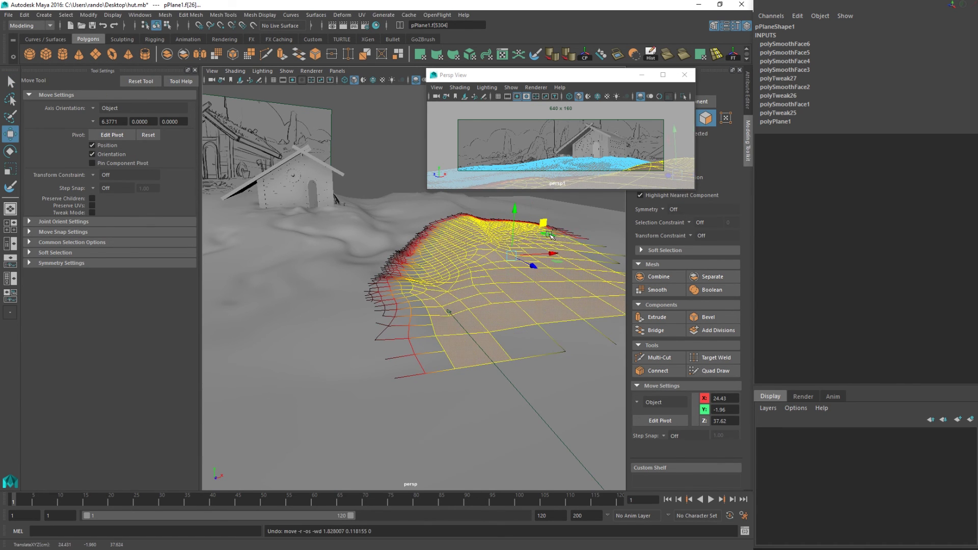
drag(543, 223, 547, 220)
key(ctrl+z)
Trim the face selection on the hut side, try shifting the slope again, and undo the last two moves.
ctrl+drag(345, 230, 442, 343)
drag(552, 221, 569, 213)
alt+drag(354, 214, 546, 257)
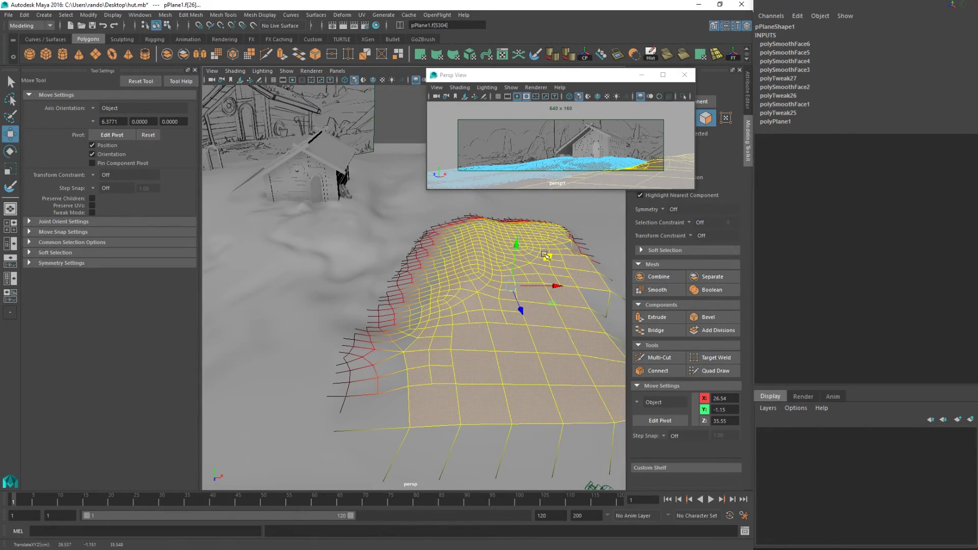
alt+drag(381, 192, 320, 212)
key(ctrl+z)
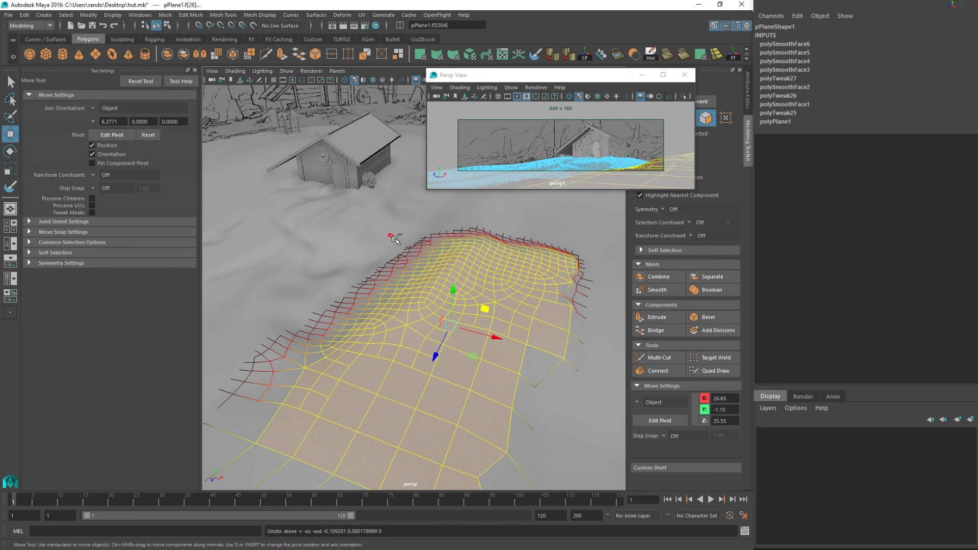
key(ctrl+z)
Soft-select the patch of ground faces just in front of the hut and adjust its height with the Move tool.
alt+drag(376, 283, 505, 232)
key(r)
key(e)
key(w)
mouse_move(416, 245)
alt+mouse_down()
mouse_move(411, 240)
mouse_move(462, 294)
mouse_move(418, 243)
alt+mouse_up()
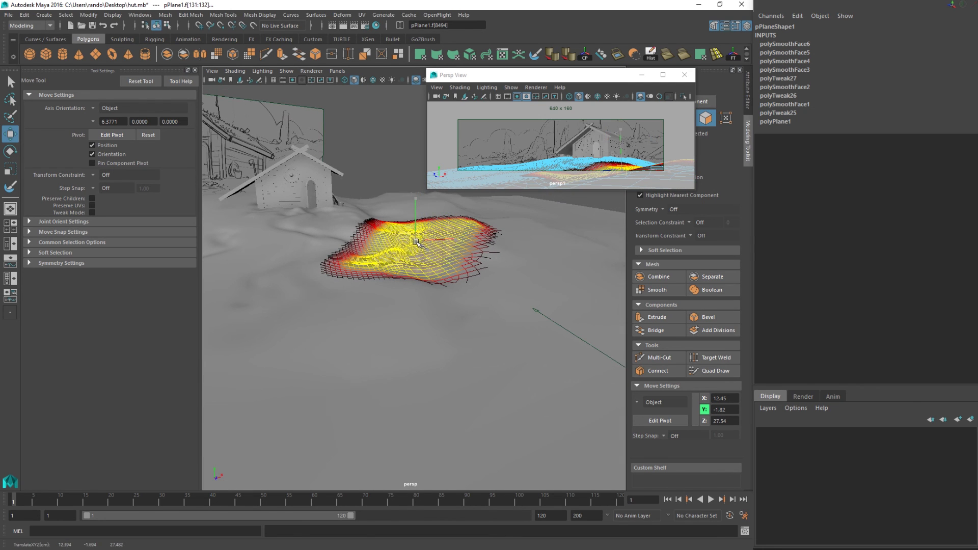
scroll(417, 245, up, 3)
key(q)
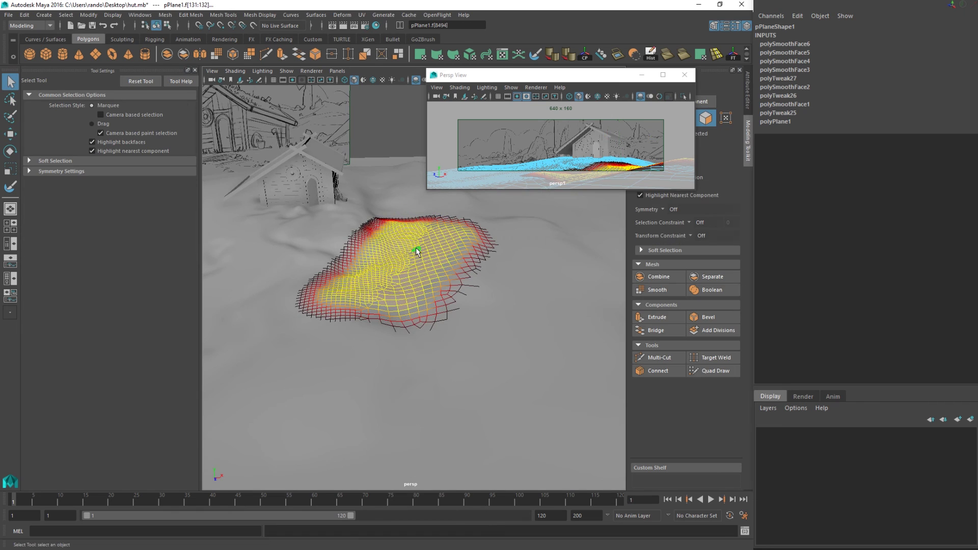
Return the ground plane to object selection and close the floating camera window.
click(419, 252)
click(420, 251)
key(f)
alt+drag(421, 257, 415, 305)
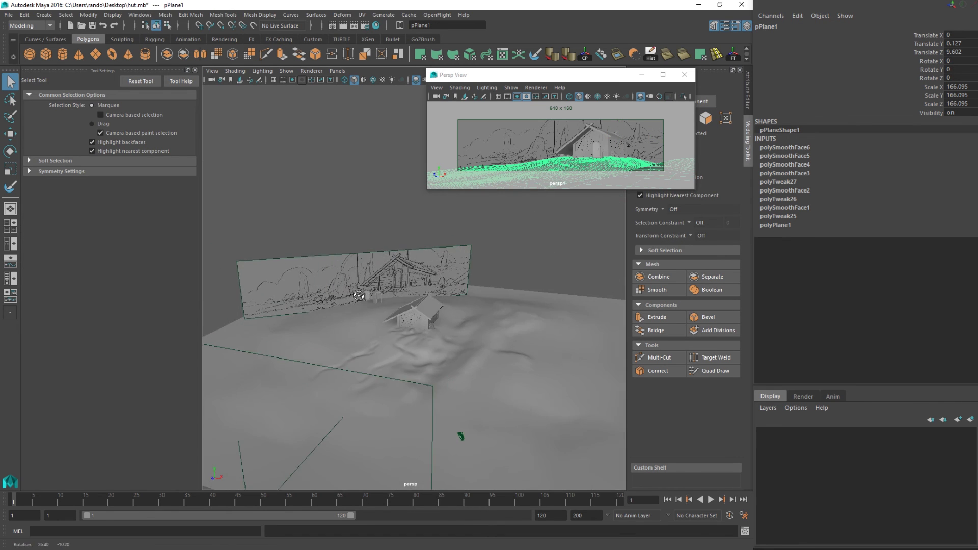
alt+right_drag(416, 306, 435, 317)
click(684, 74)
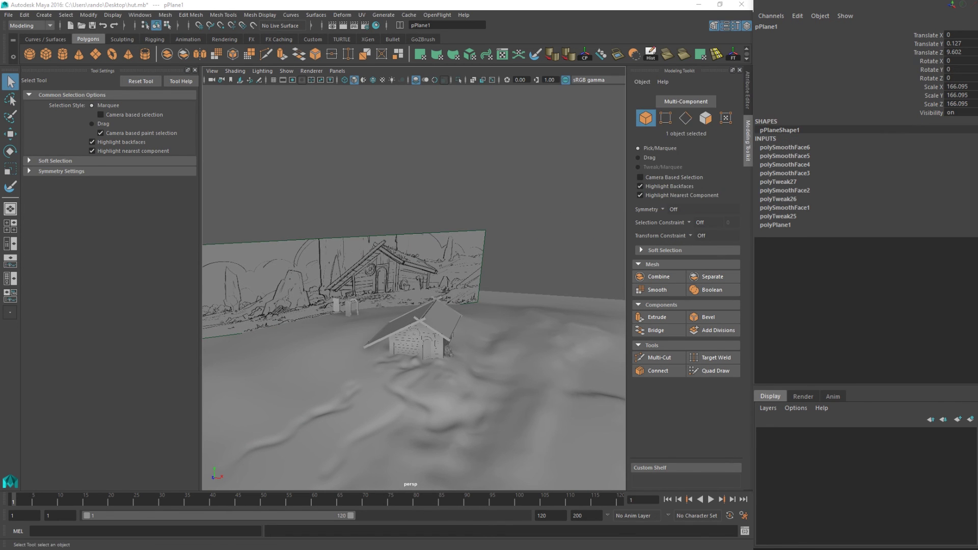
Deselect the ground plane and save the scene hut.mb.
alt+drag(450, 316, 386, 327)
alt+middle_drag(385, 327, 446, 272)
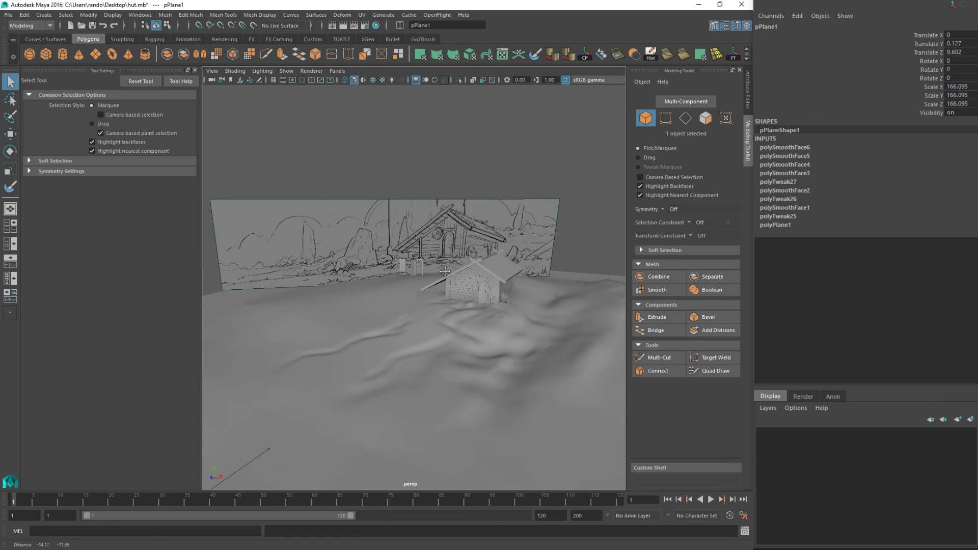
click(402, 175)
key(ctrl+s)
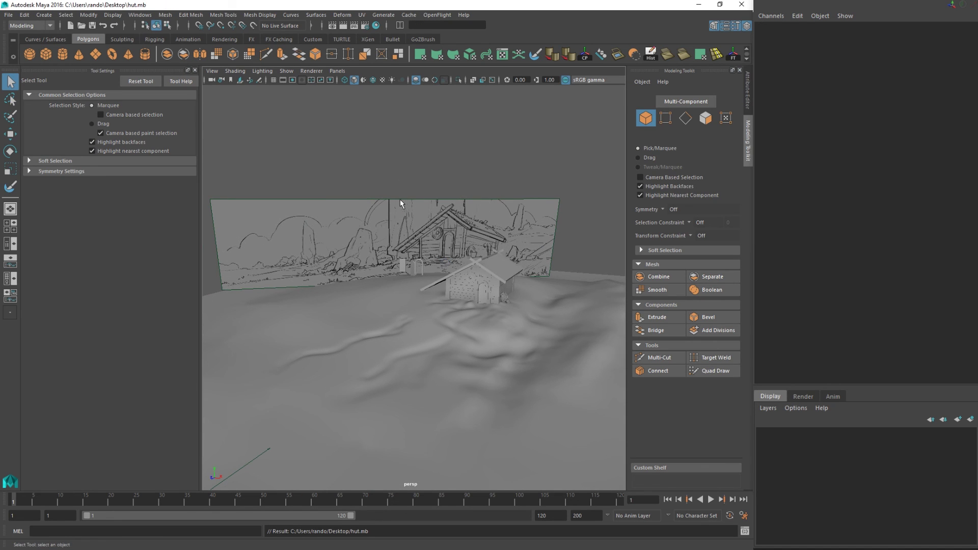
alt+drag(473, 312, 420, 214)
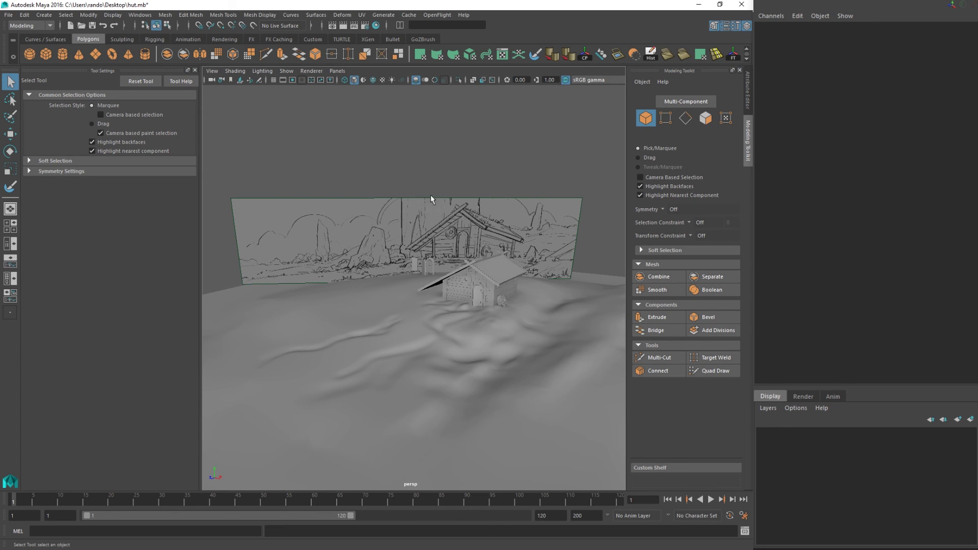